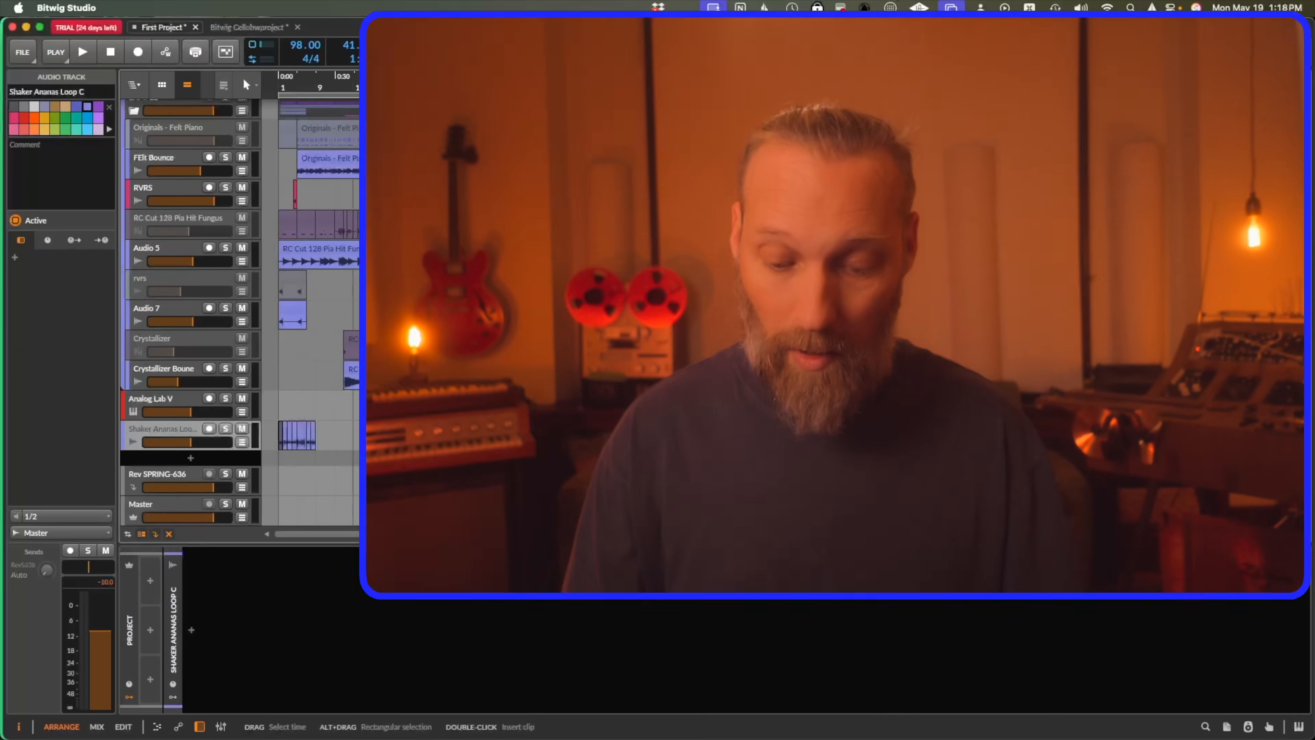
Open the command palette and browse its list of available commands.
key("super+Return")
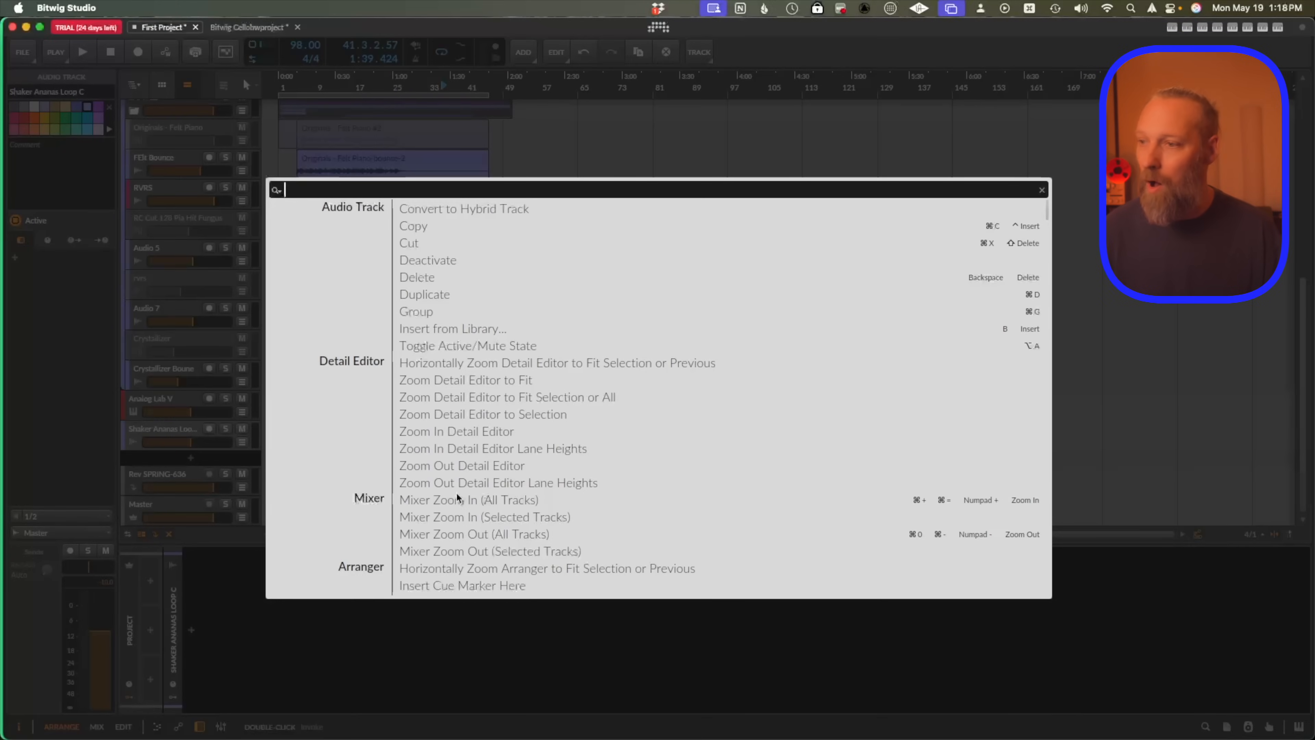
scroll(556, 419, "down", 20)
scroll(555, 419, "up", 20)
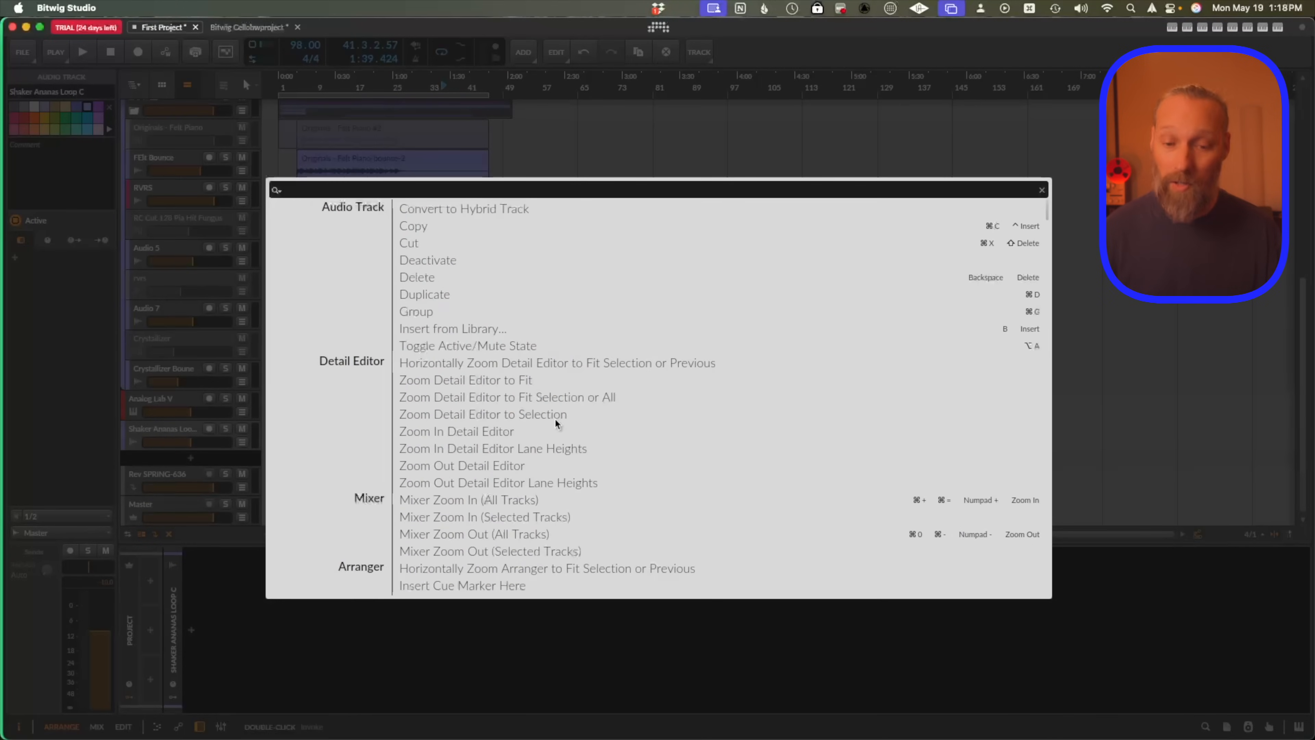
key("Escape")
scroll(556, 419, "up", 10)
scroll(555, 419, "down", 10)
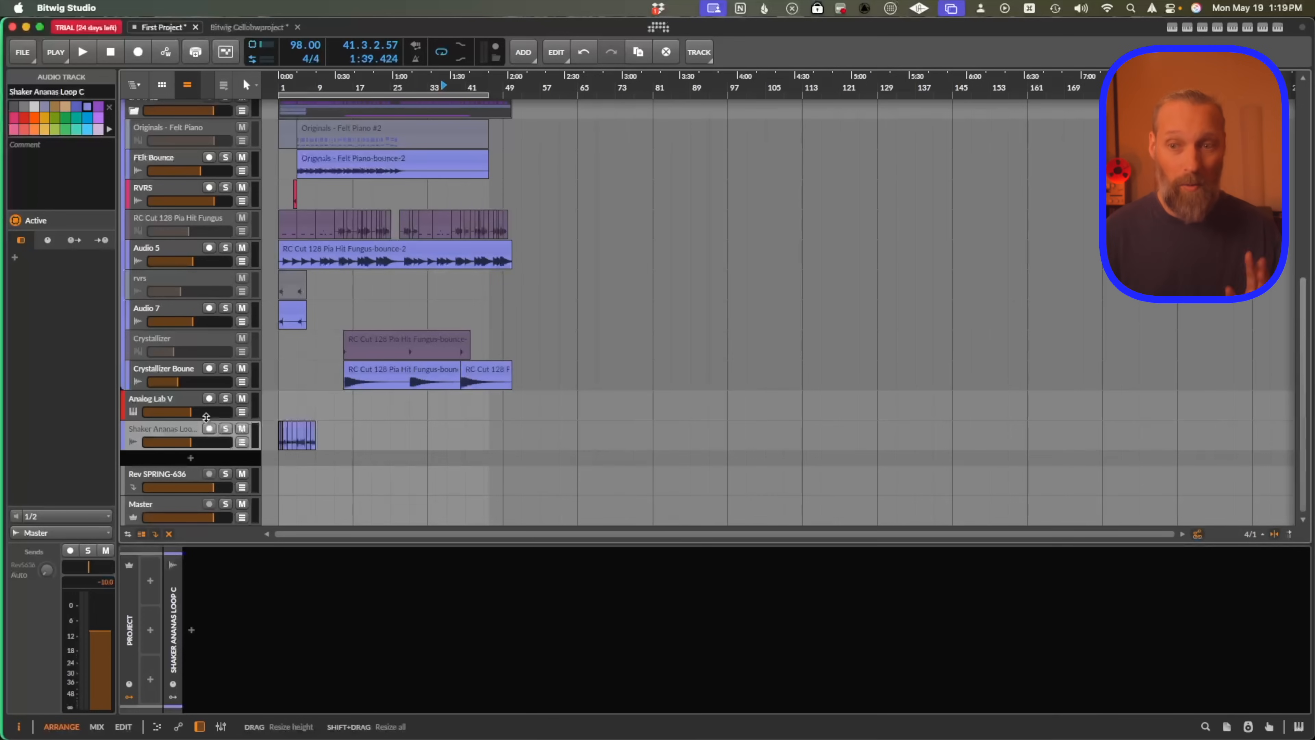
Deactivate the selected Shaker Ananas Loop C track by searching "dea" in the command palette.
key("super+Return")
type("dea")
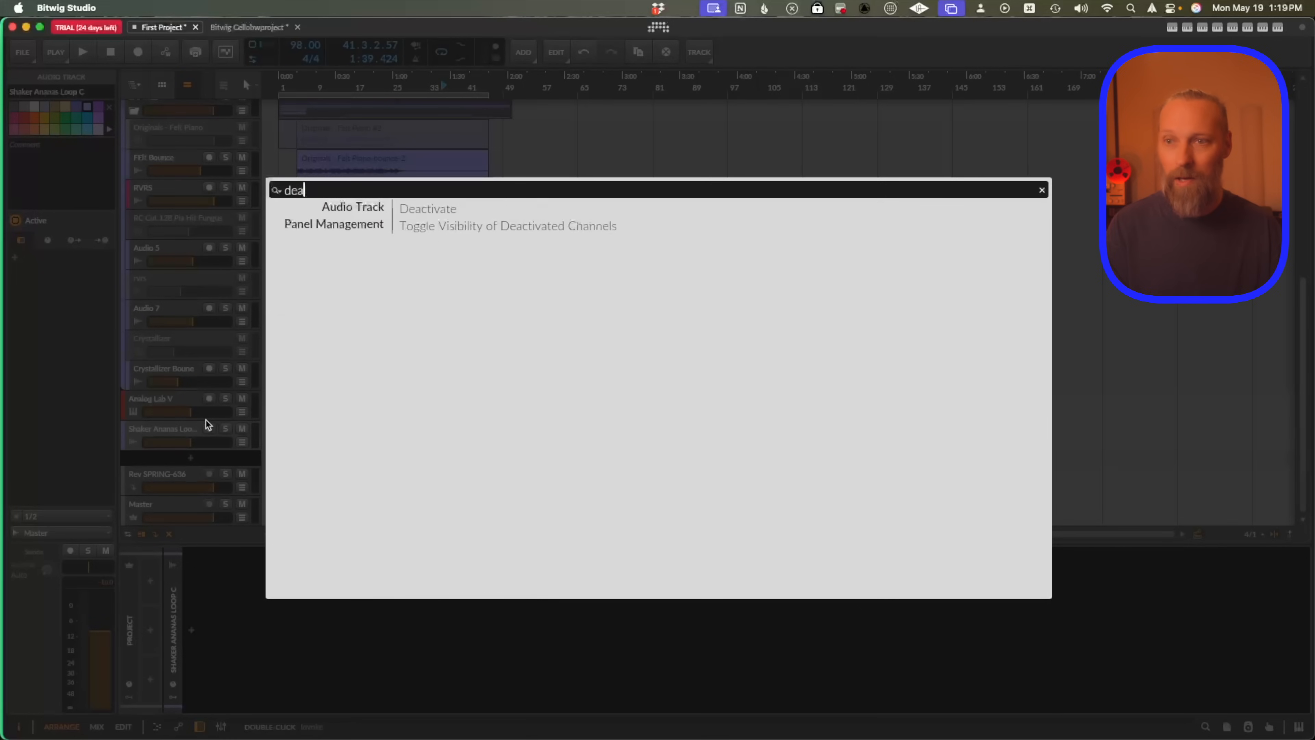
key("Return")
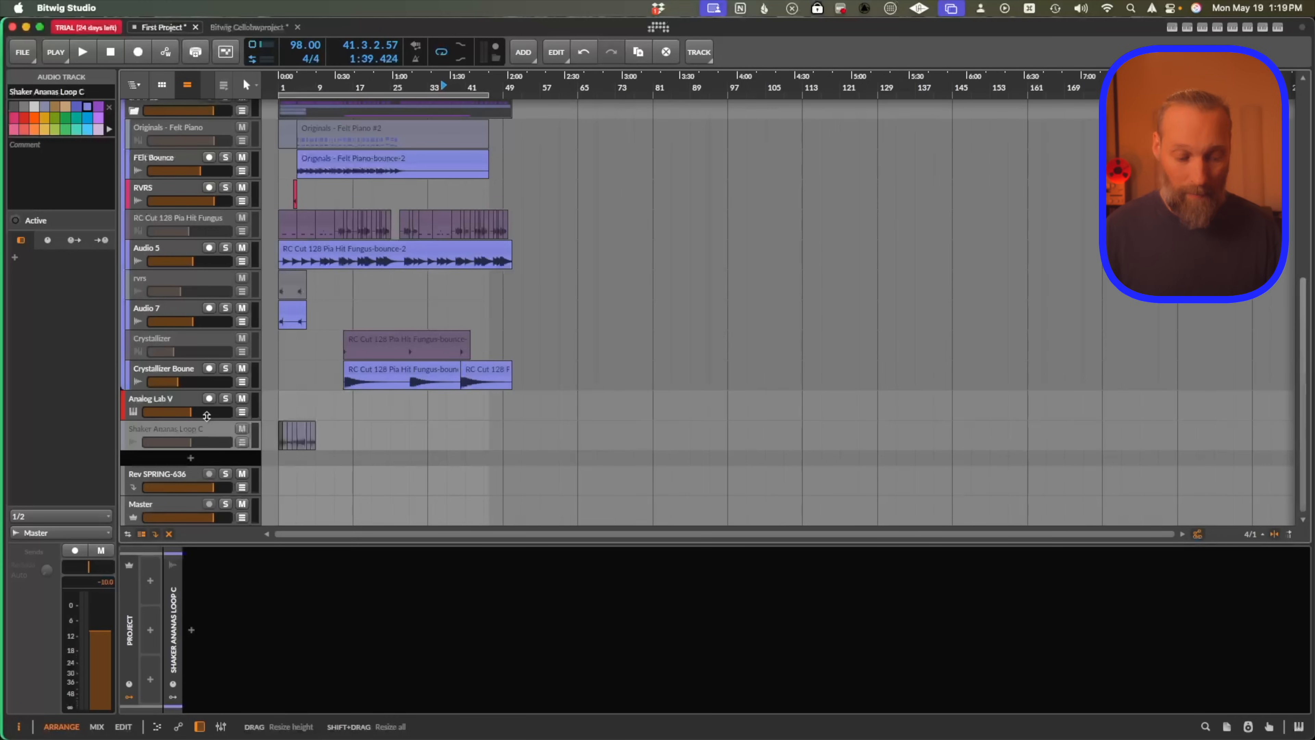
Reactivate the Shaker Ananas Loop C track from the command palette.
key("super+Return")
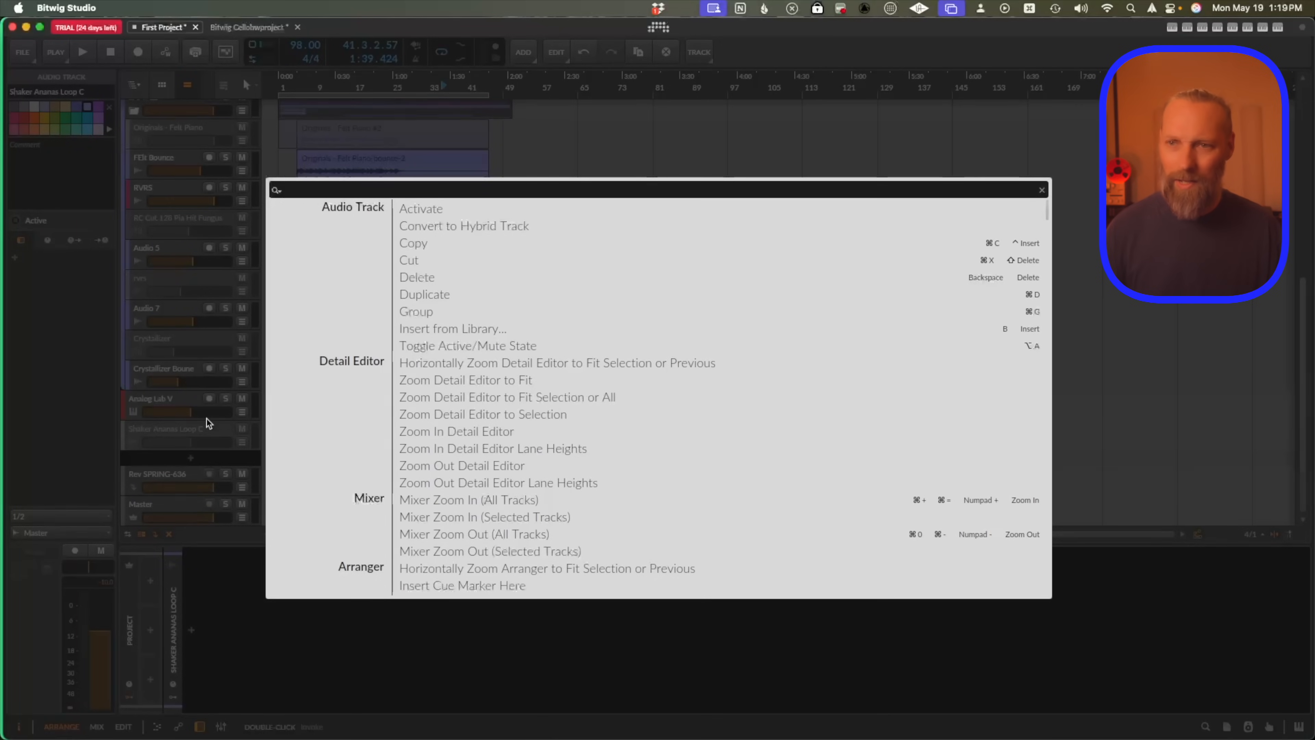
key("Down")
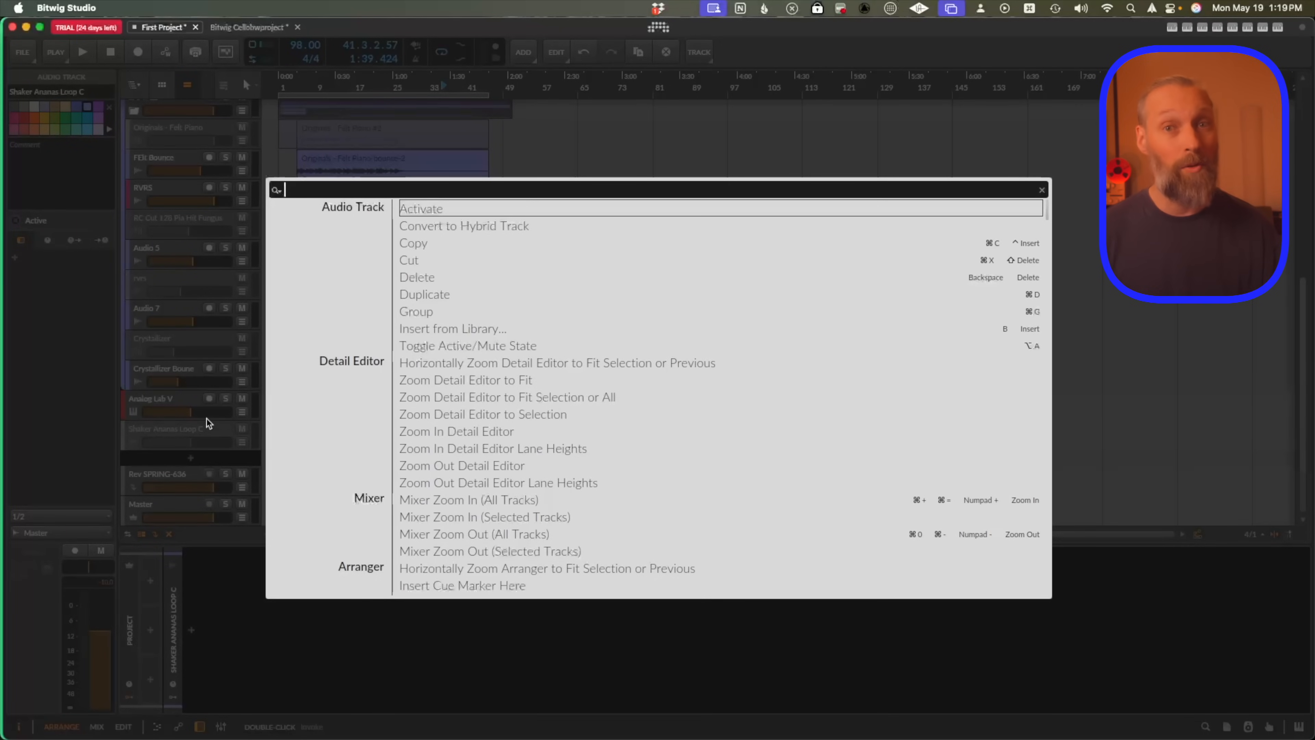
key("Return")
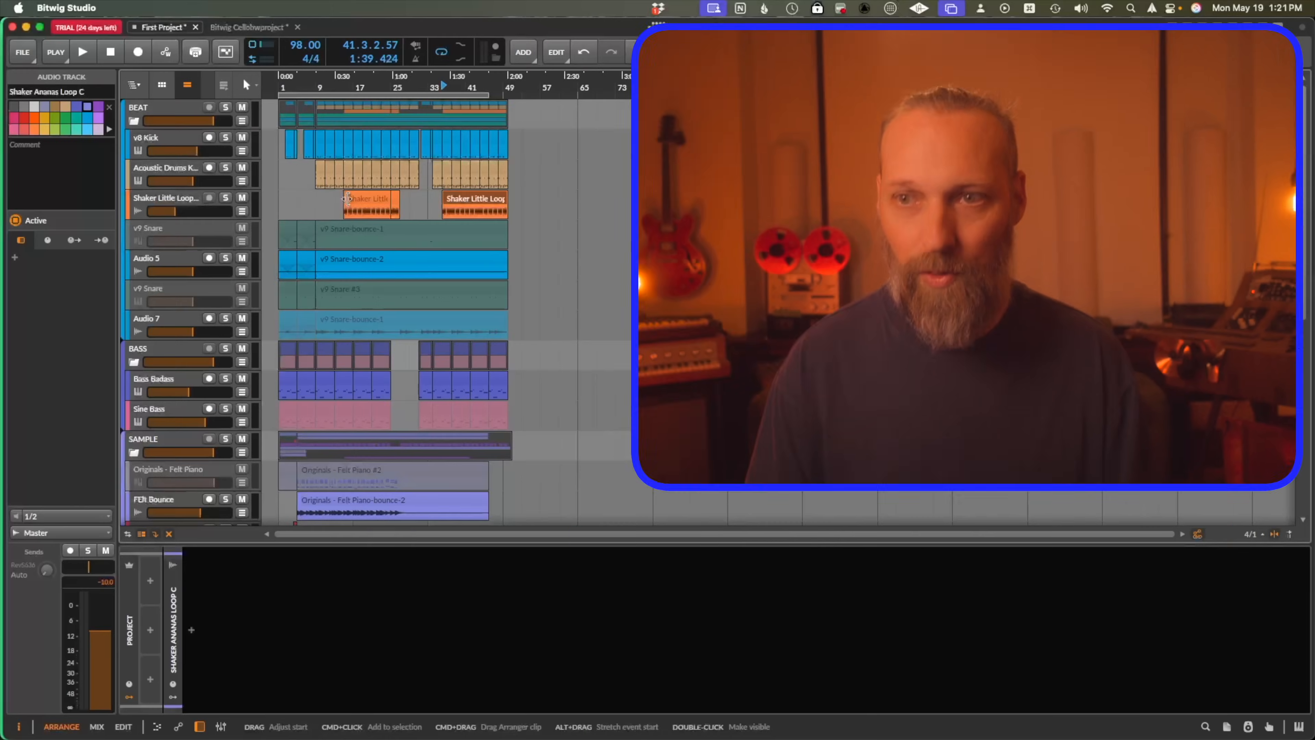
Scroll through the arrangement's tracks and zoom the arranger to fit the whole project.
scroll(347, 198, "down", 10)
scroll(341, 281, "up", 10)
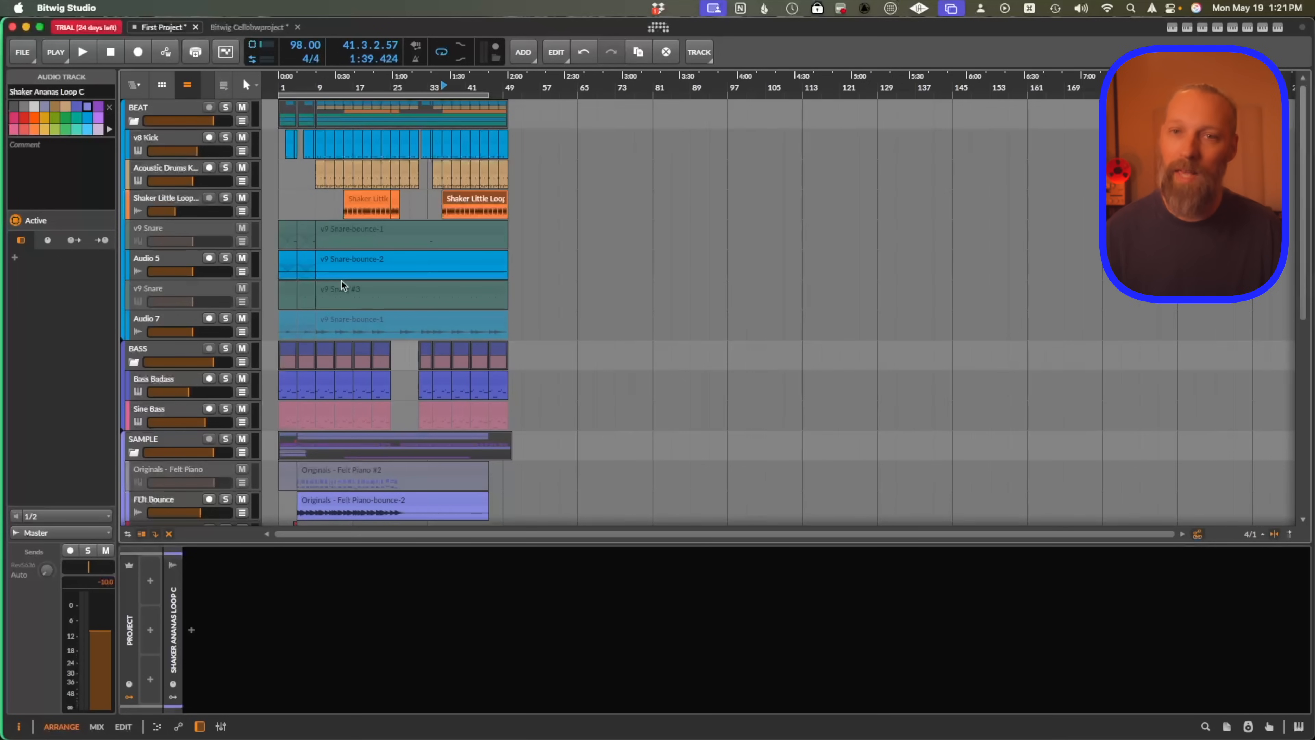
scroll(341, 281, "down", 10)
scroll(341, 281, "up", 10)
scroll(381, 245, "down", 10)
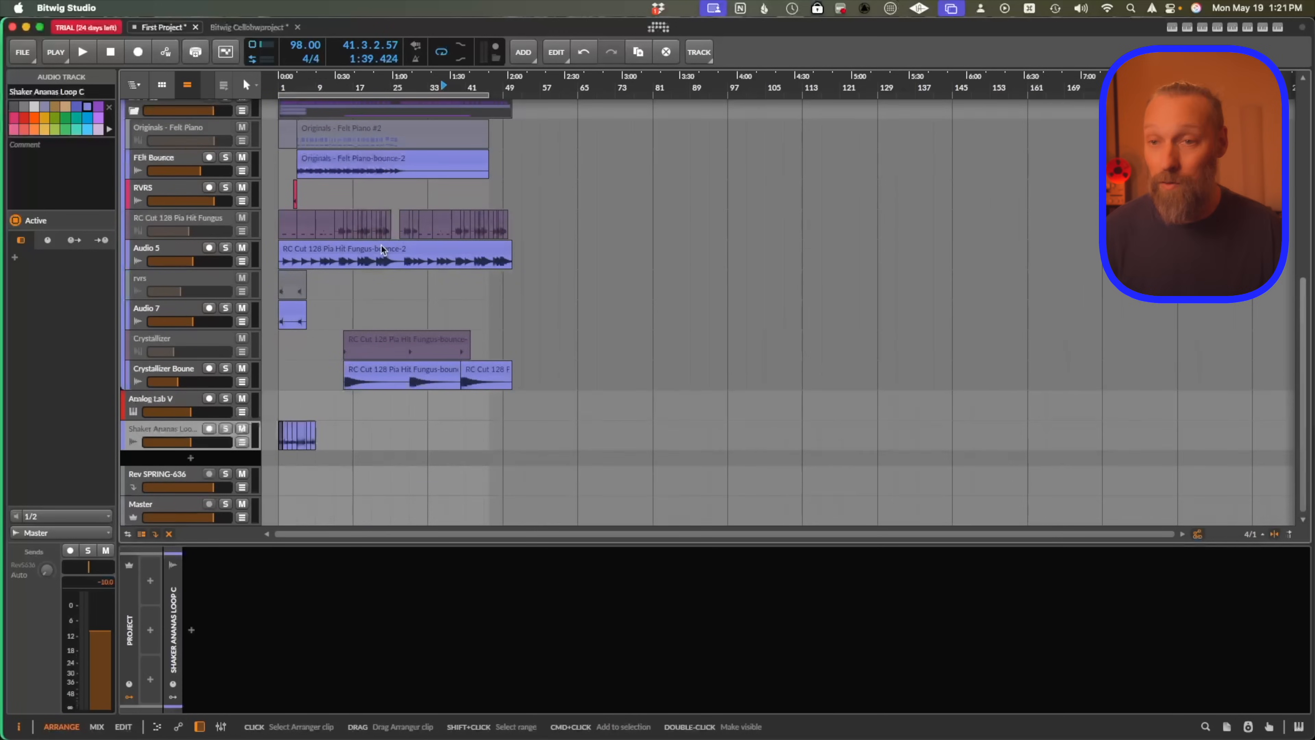
scroll(381, 245, "up", 8)
scroll(342, 321, "down", 3)
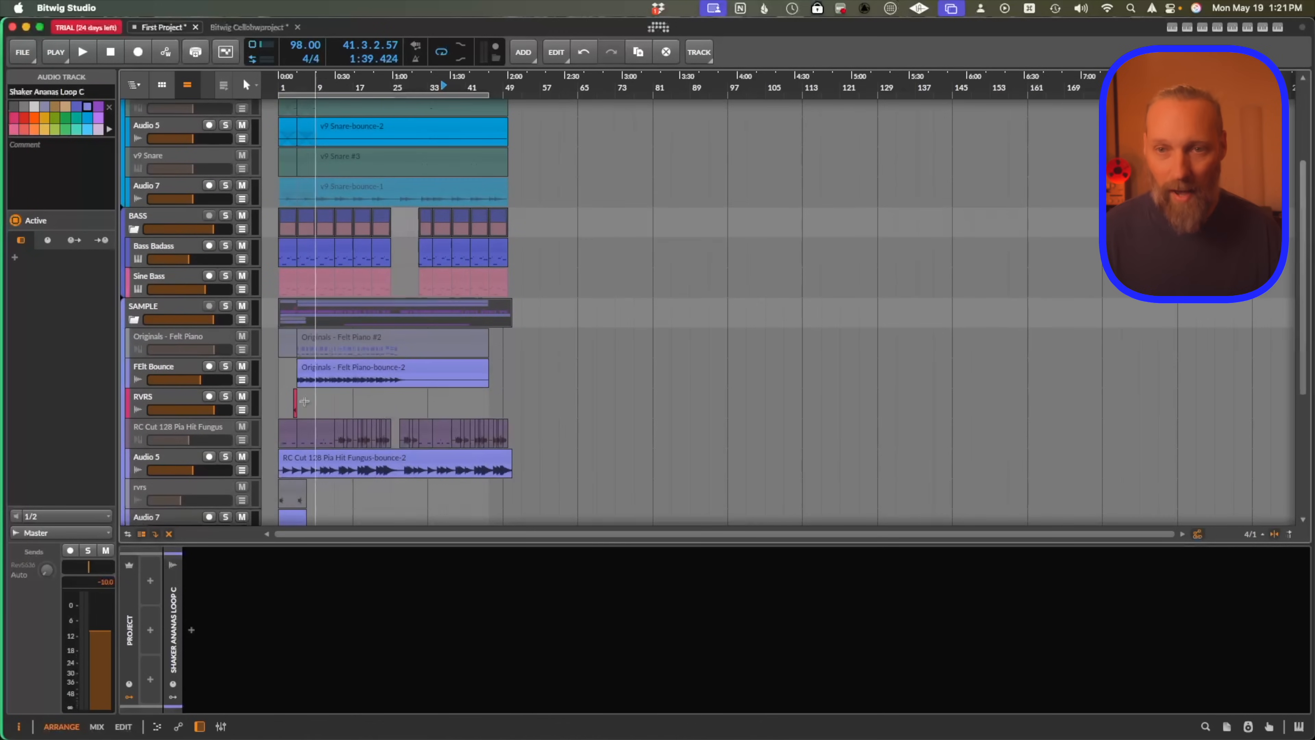
scroll(325, 309, "up", 5)
key("Escape")
key("z")
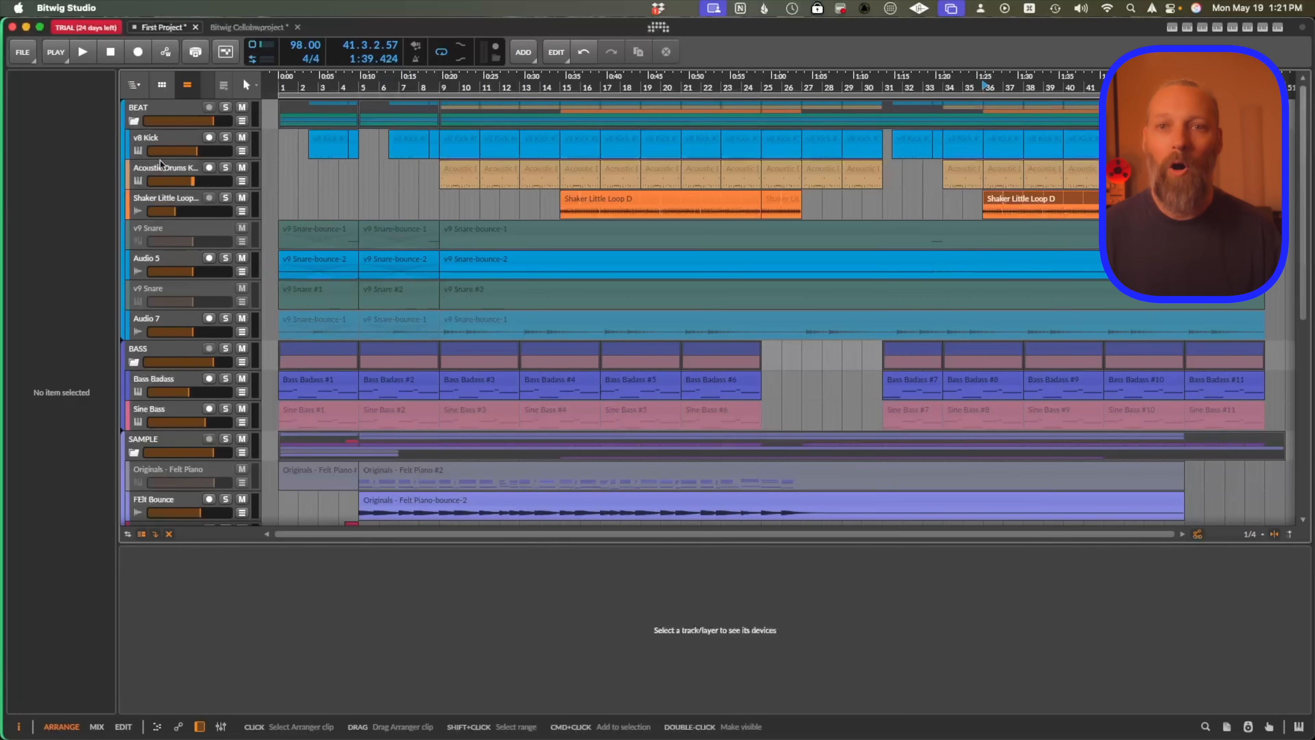
Enter the BEAT group to show only its tracks.
left_click(135, 86)
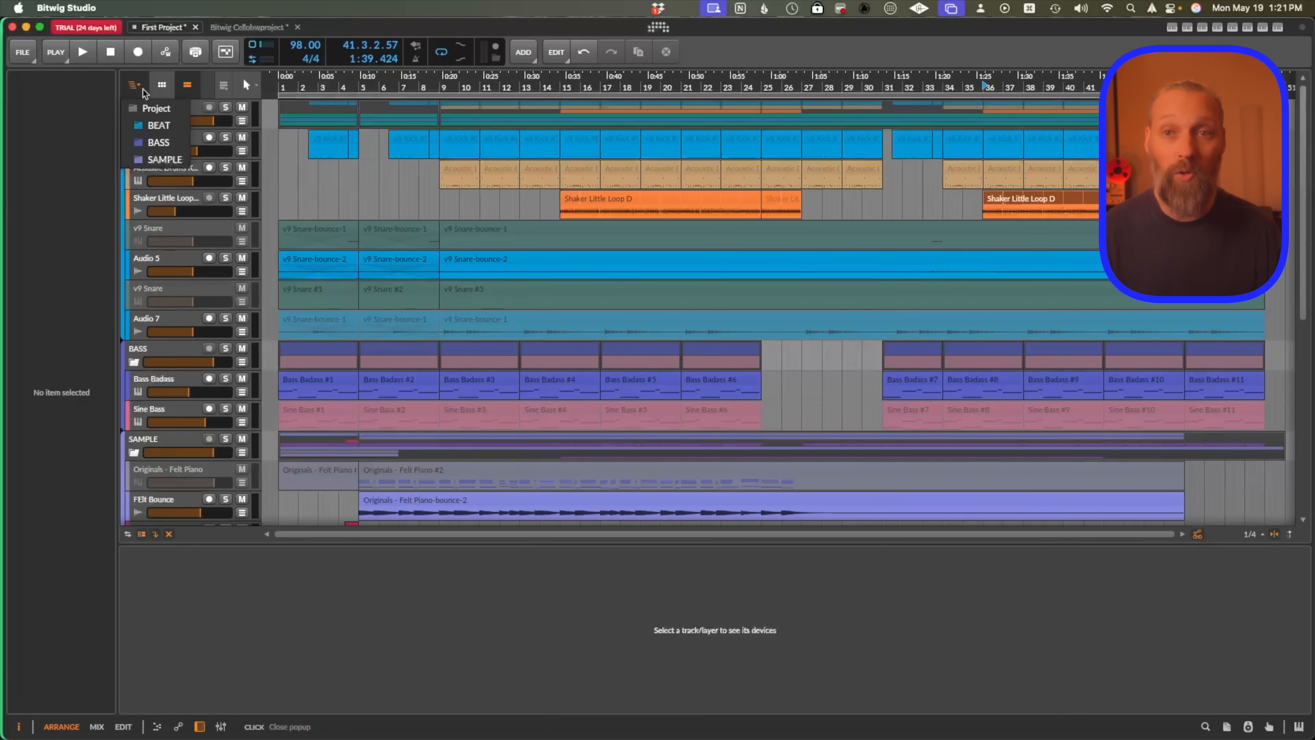
left_click(152, 126)
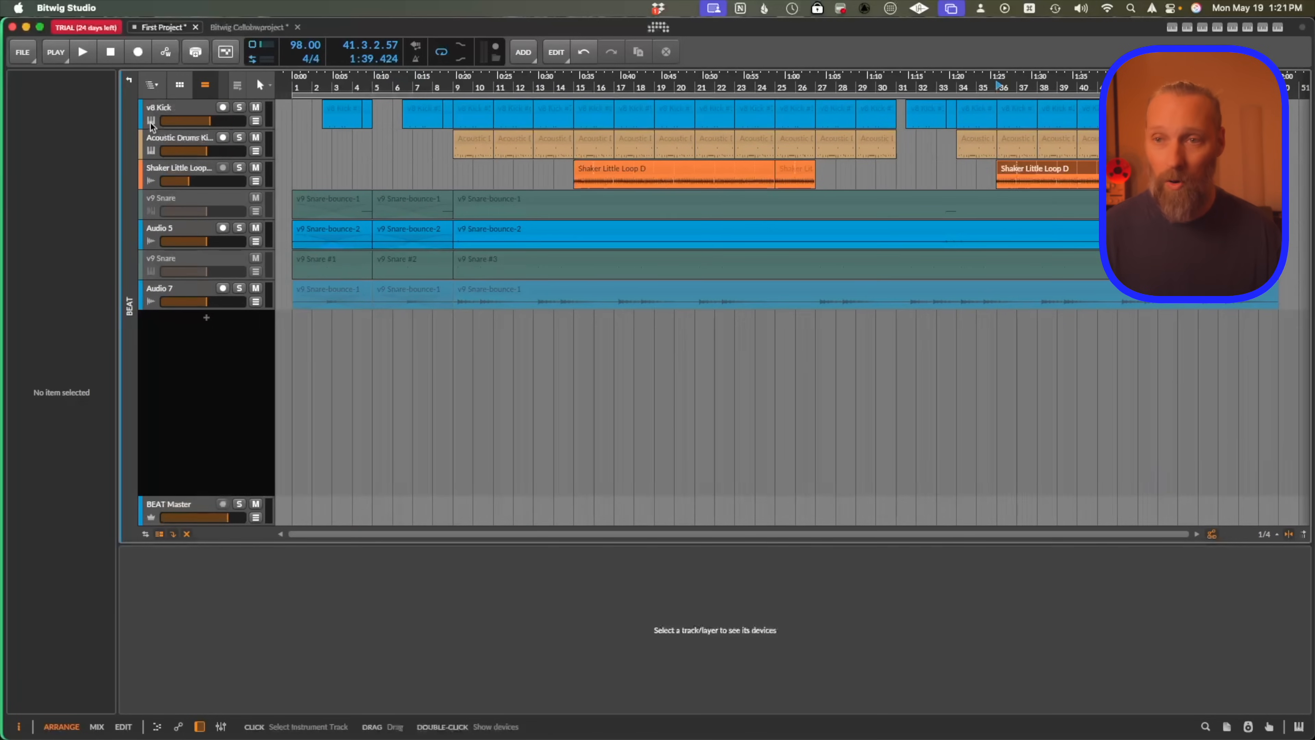
scroll(419, 164, "down", 3)
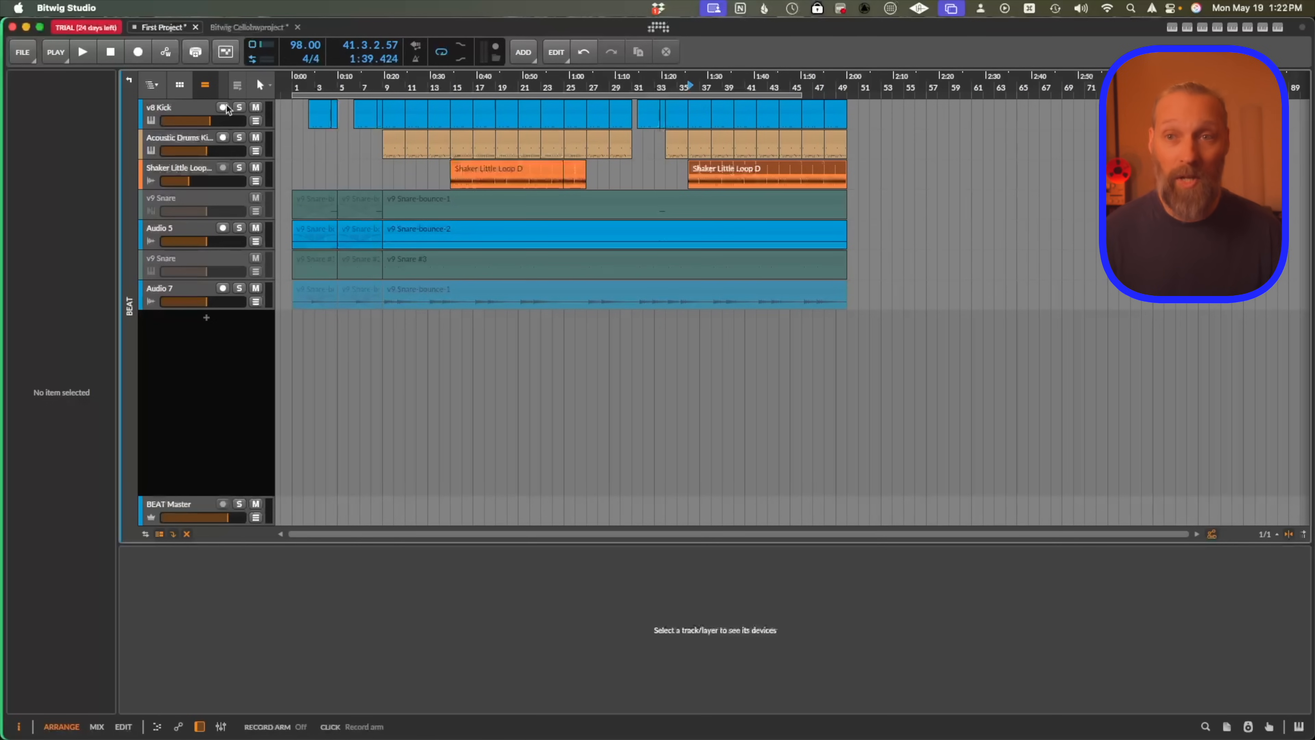
Switch the arranger view into the SAMPLE group's tracks.
left_click(152, 85)
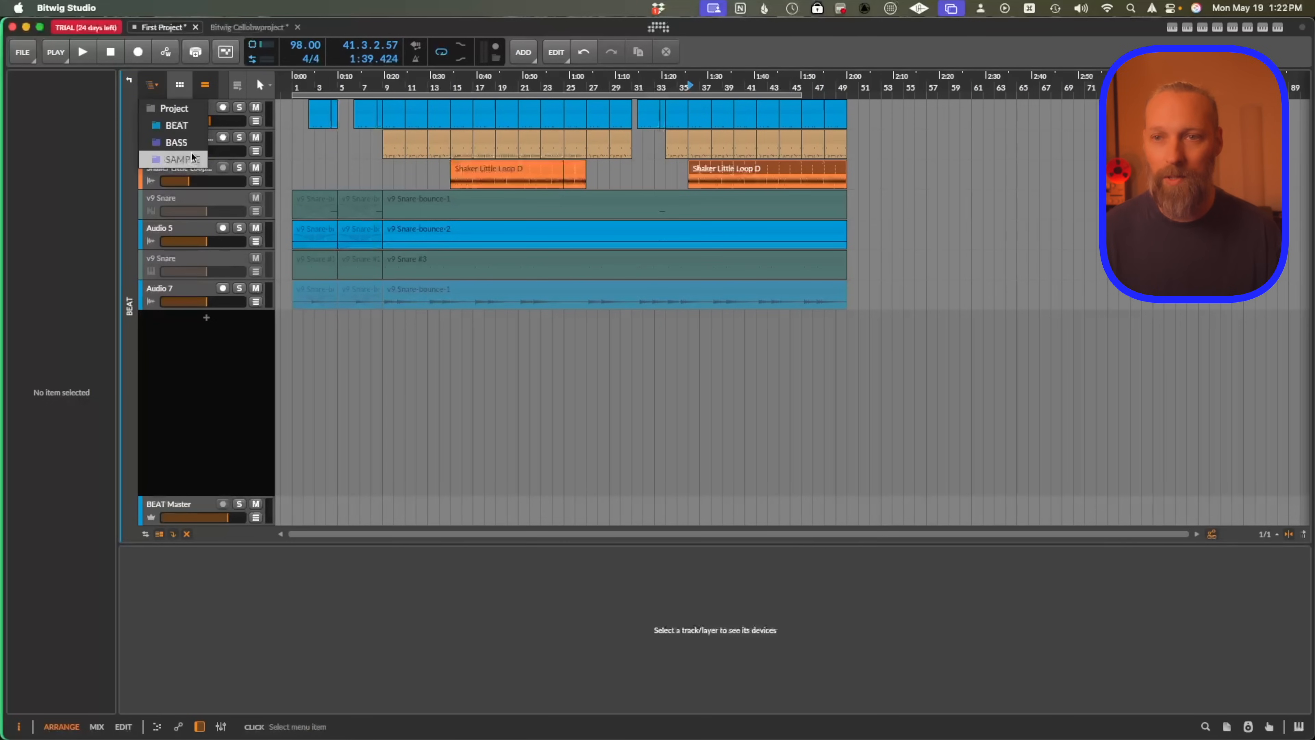
left_click(192, 157)
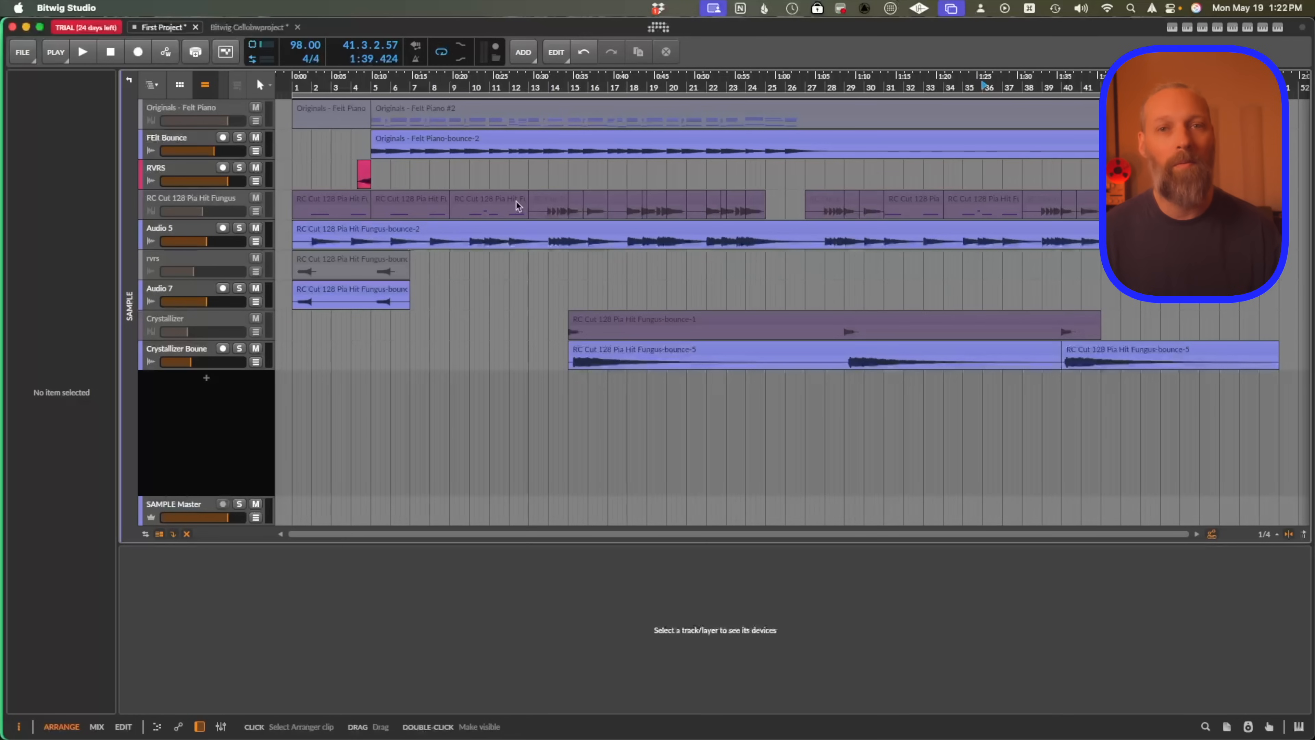
Return to the top-level Project view and zoom out the arrangement.
left_click(152, 85)
left_click(167, 109)
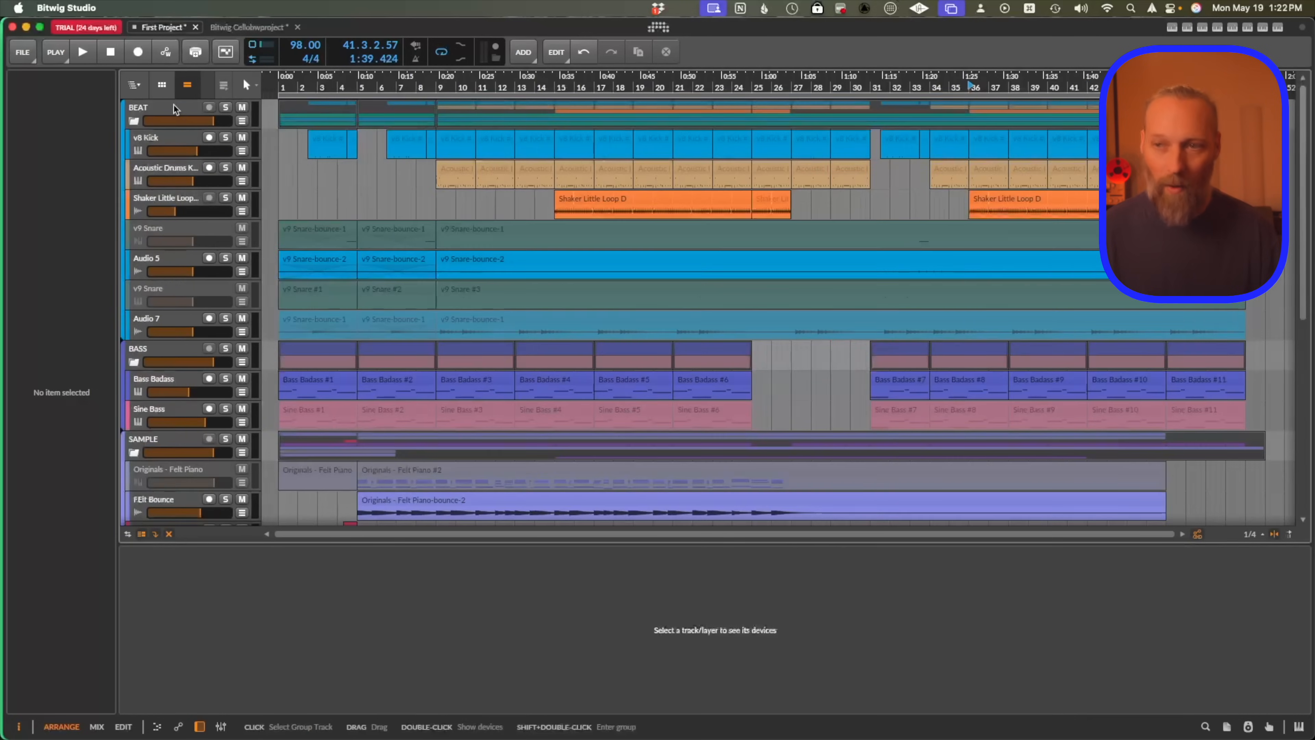
key("minus")
scroll(418, 318, "down", 7)
scroll(419, 320, "up", 7)
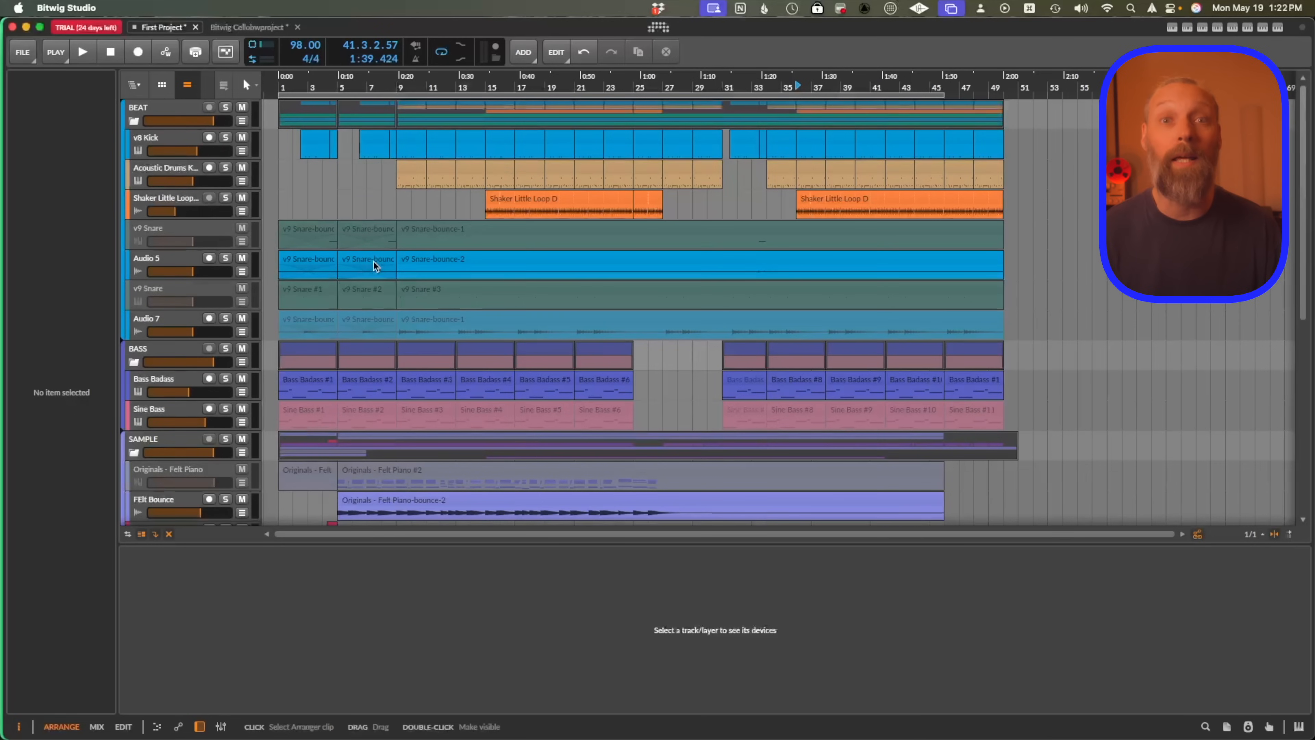
scroll(374, 263, "down", 1)
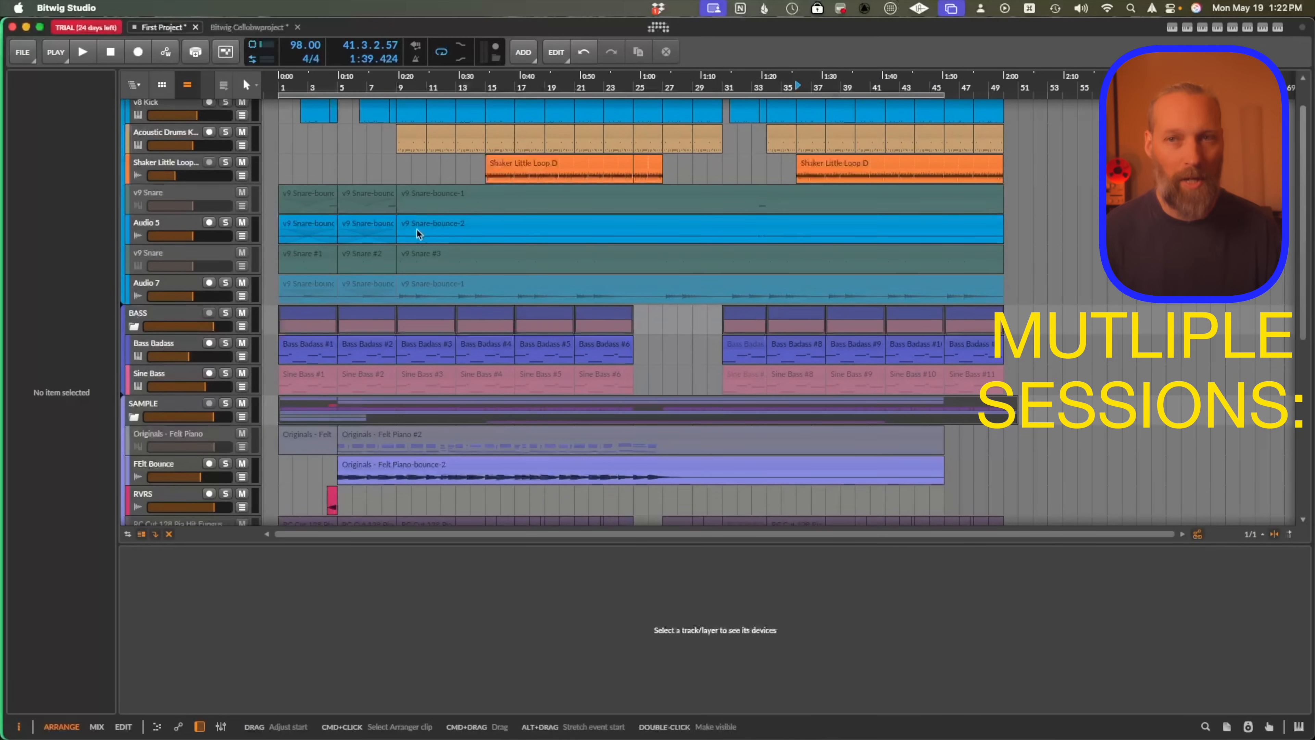
Switch between the Cellobwproject and First Project tabs, selecting a track in each.
left_click(247, 28)
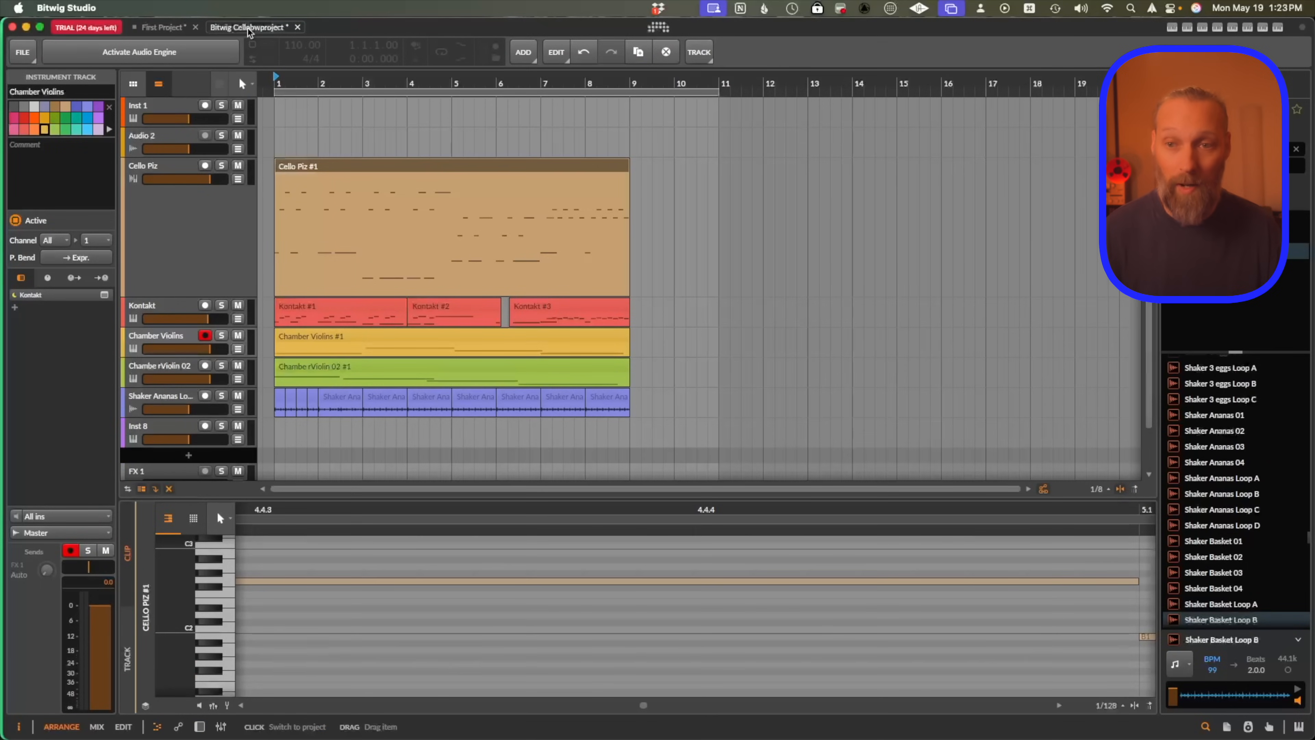
left_click(167, 368)
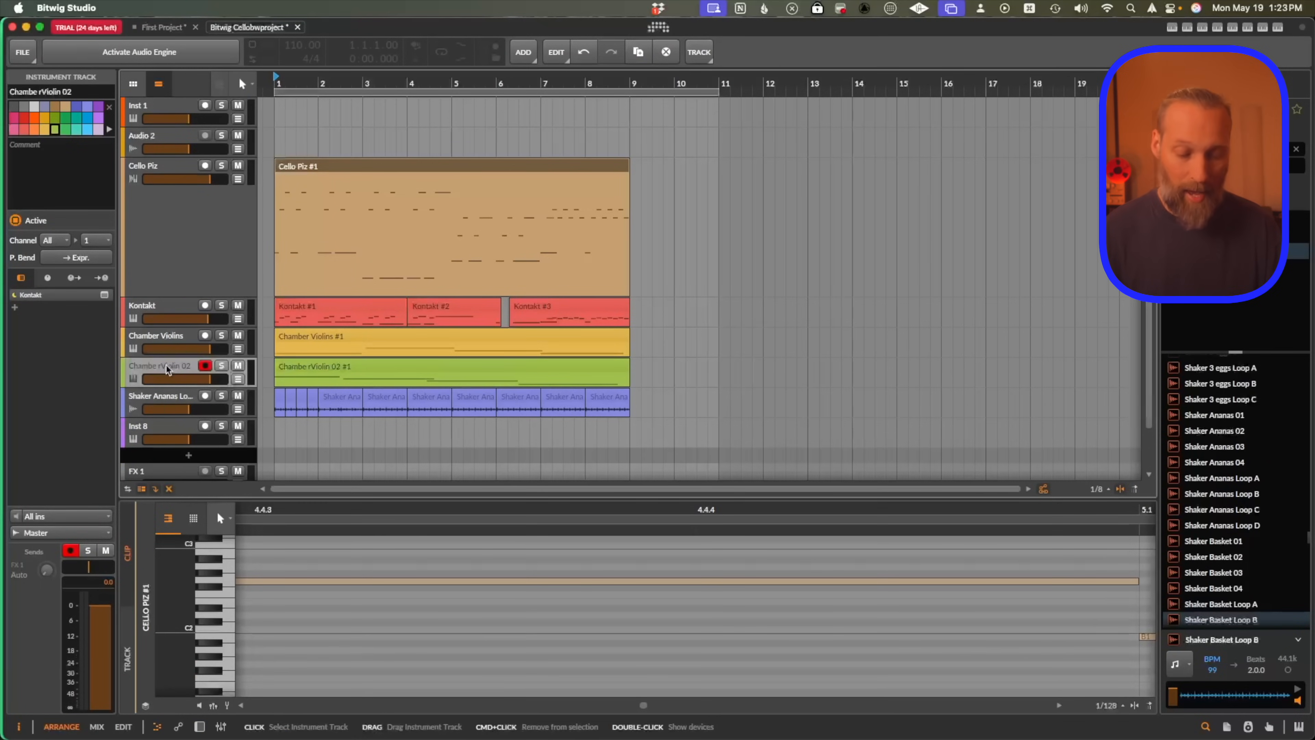
left_click(166, 27)
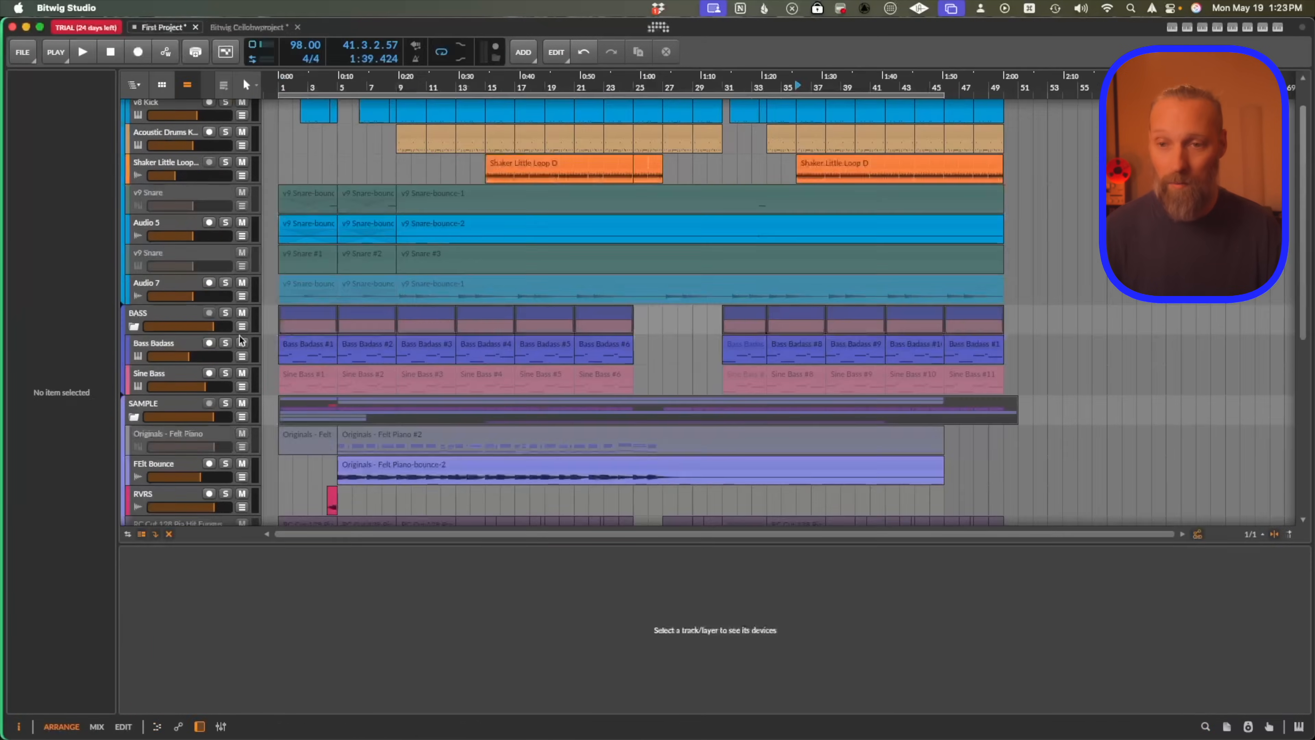
left_click(155, 373)
key("super+v")
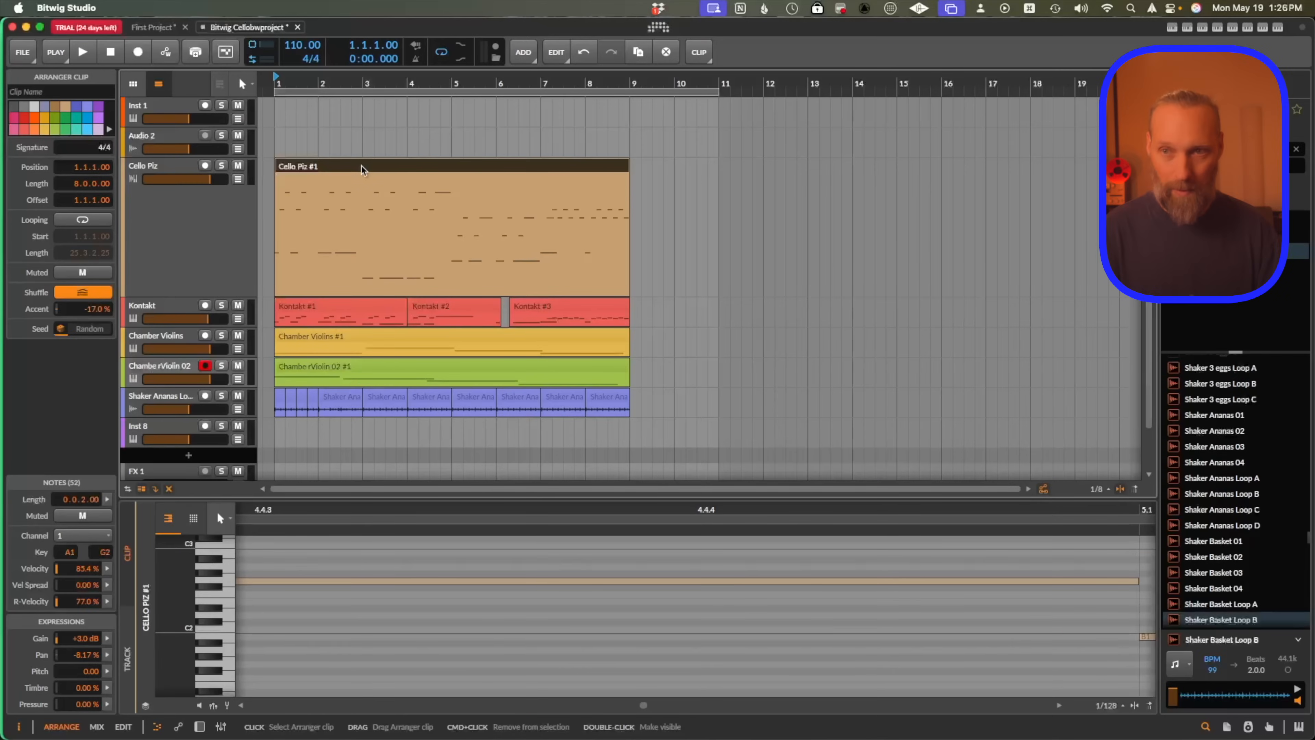
Split the Cello Piz clip over the range 1.4.3 to 3.1.1 and bounce that section to audio.
left_click(408, 223)
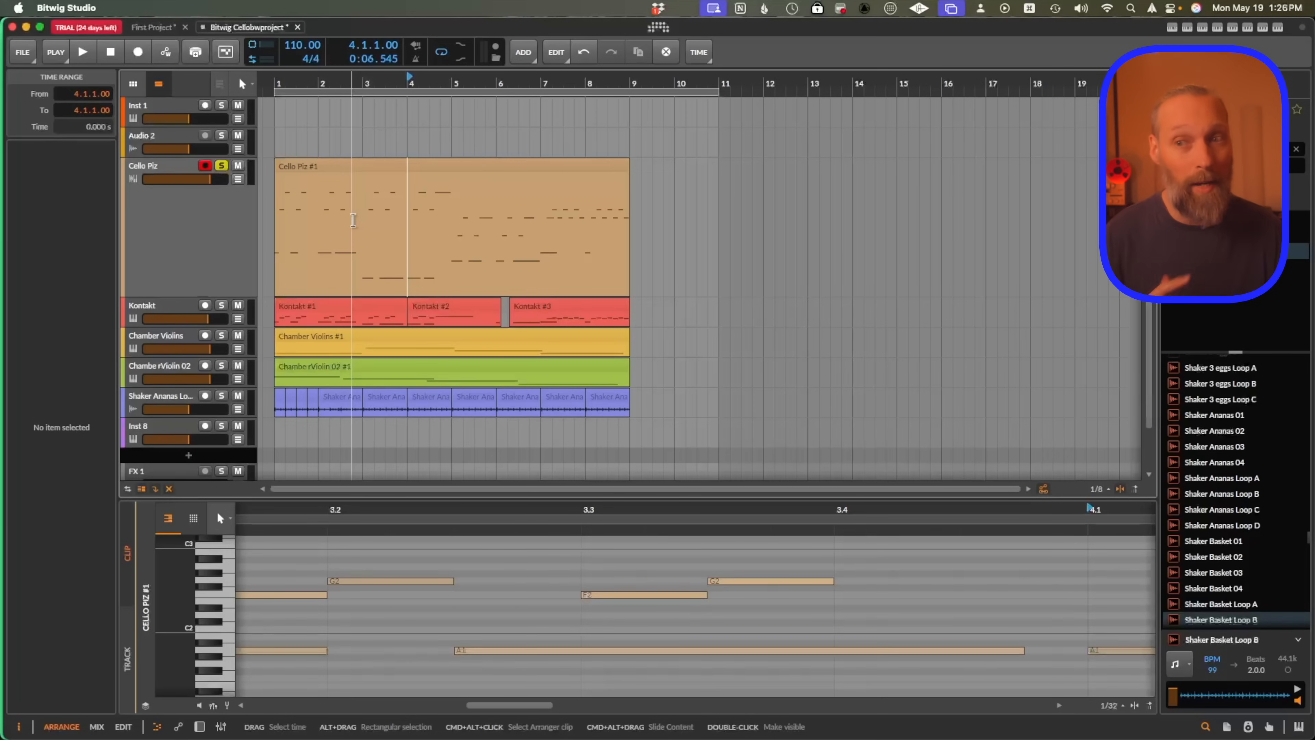
left_click_drag(313, 243, 335, 247)
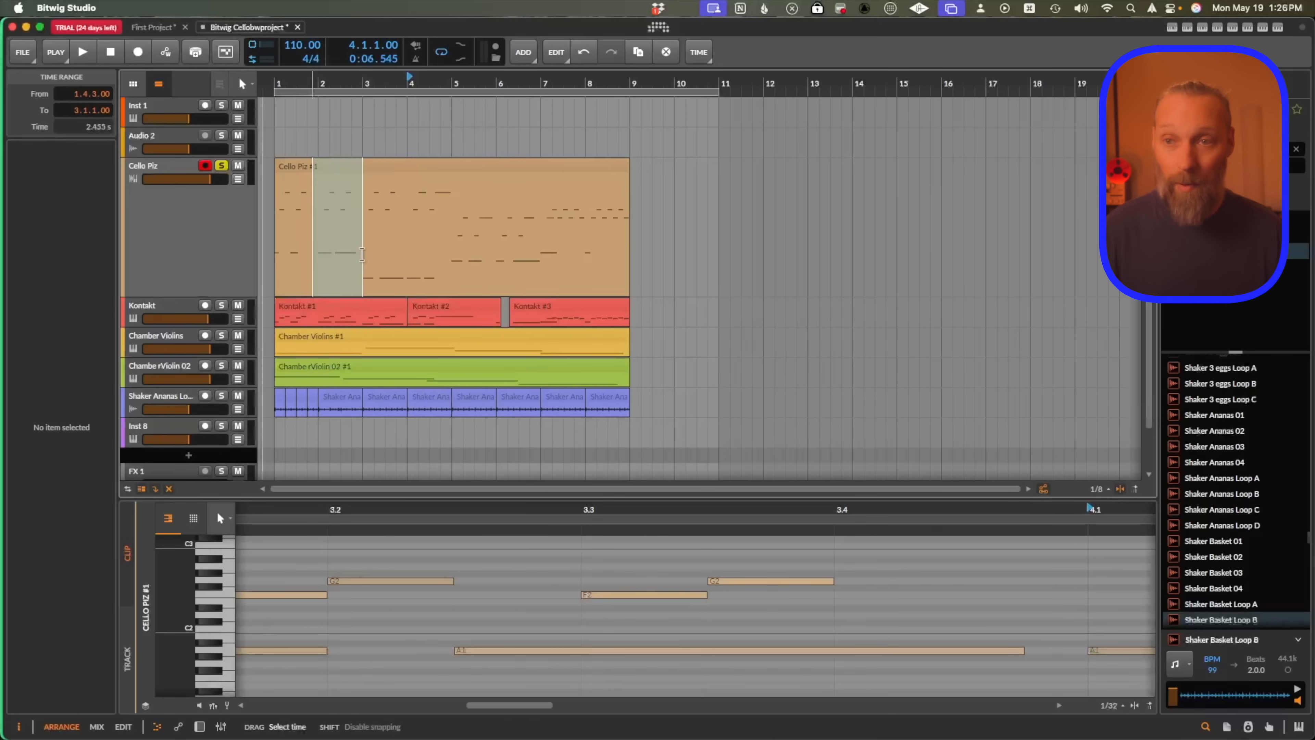
key("super+e")
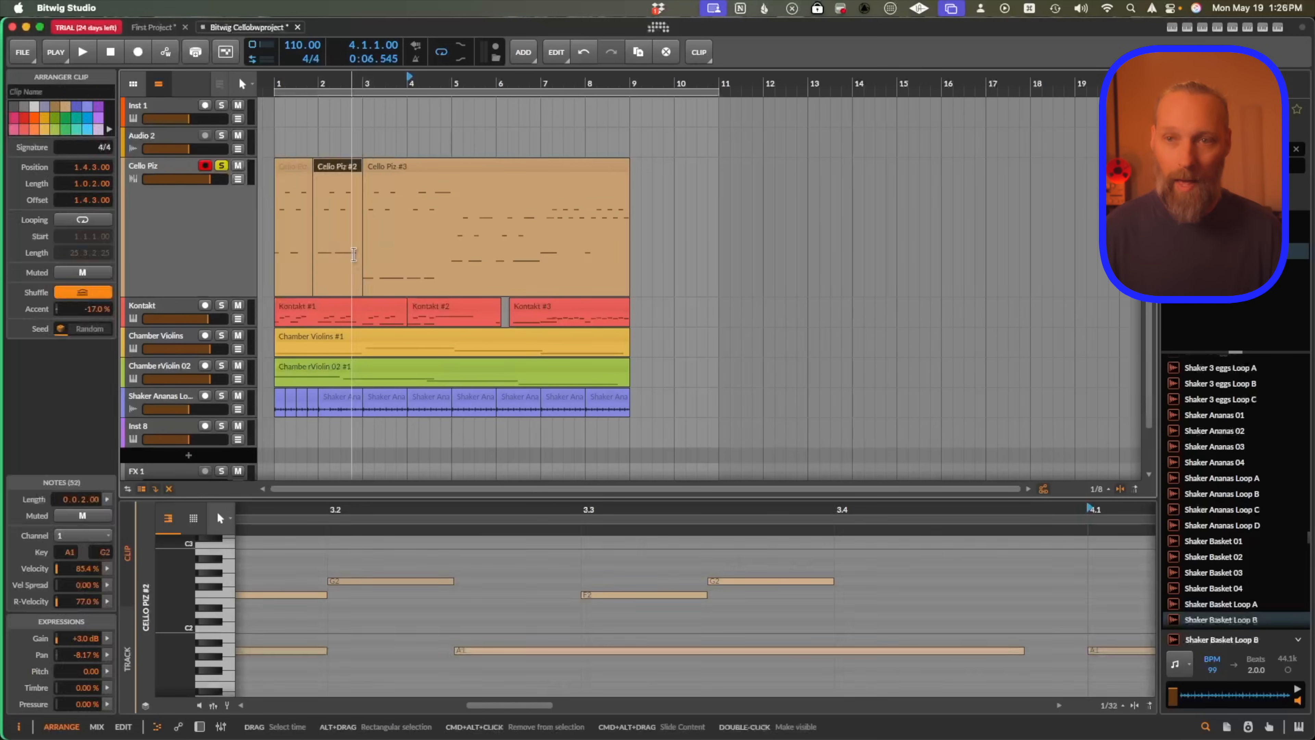
key("super+b")
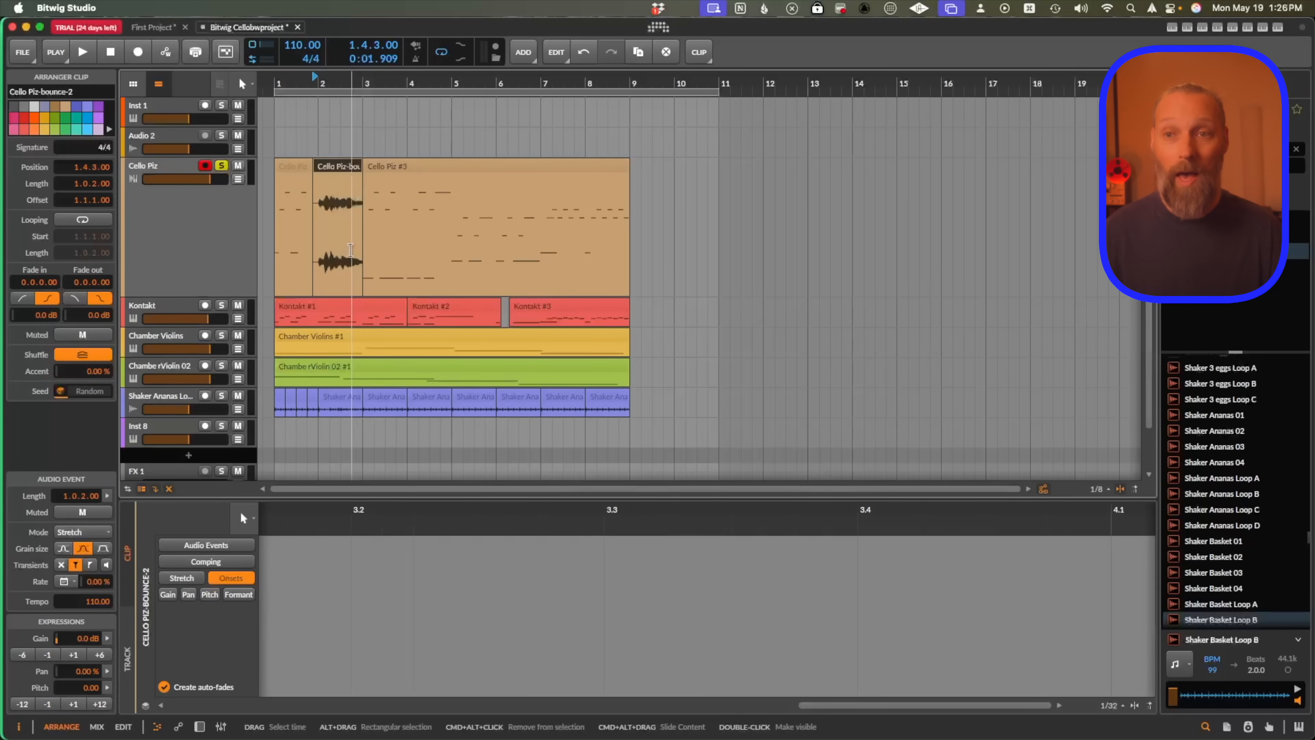
Play the arrangement from the start to hear the bounced section.
left_click(278, 219)
key("space")
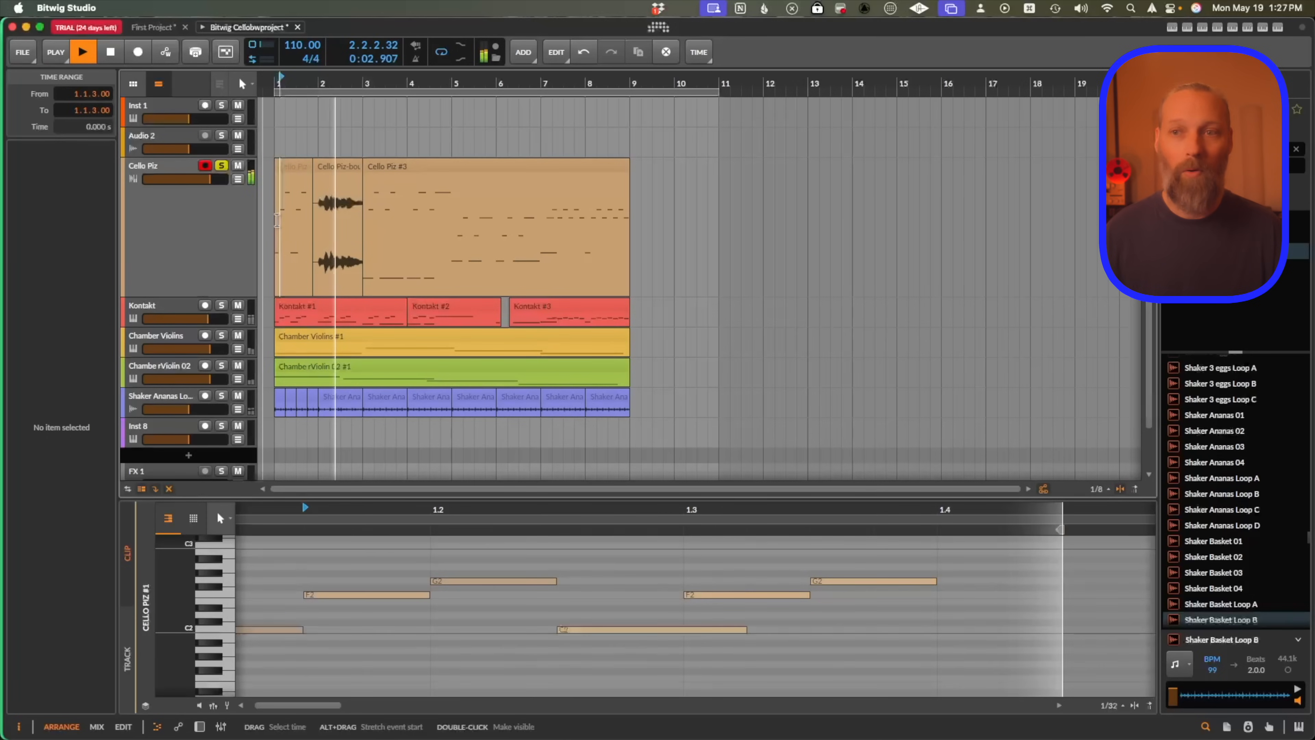
key("space")
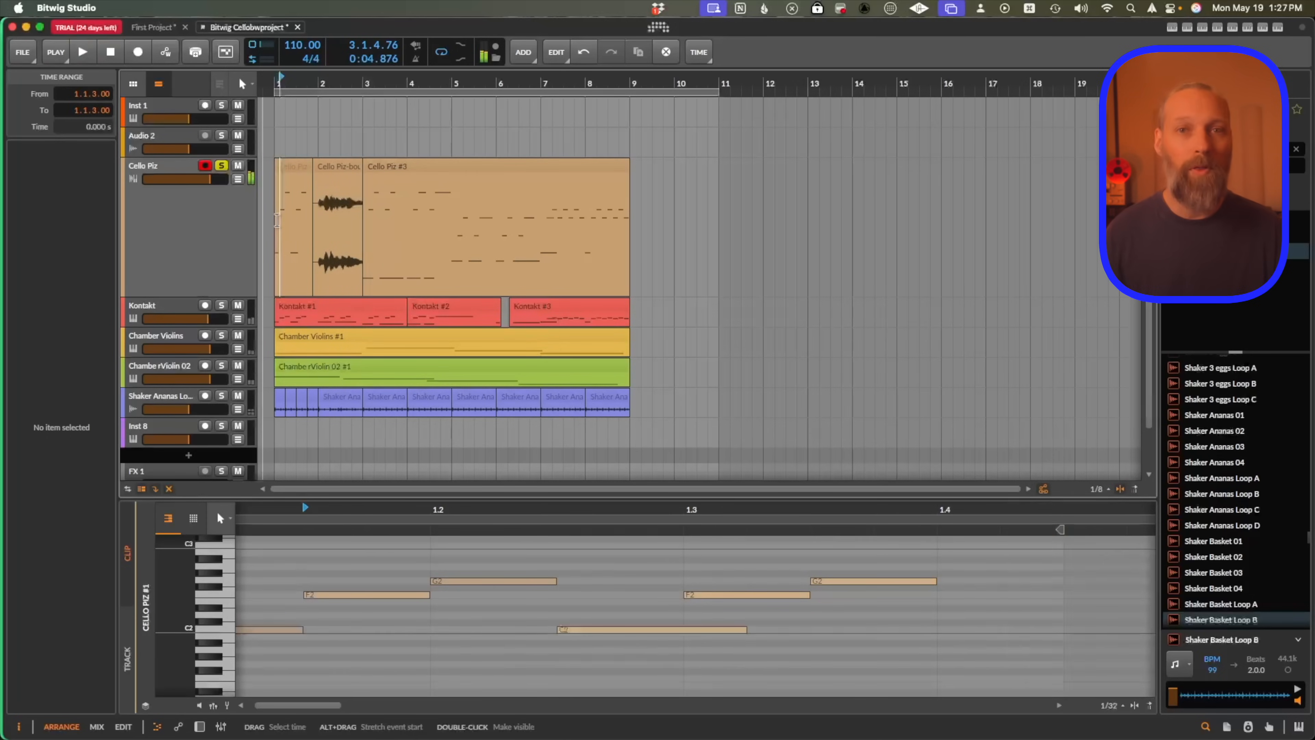
Split off the bounced audio between 2.3.1 and 2.3.3 and reverse that slice.
left_click(345, 170)
key("super+equal")
key("super+equal")
key("super+equal")
key("super+equal")
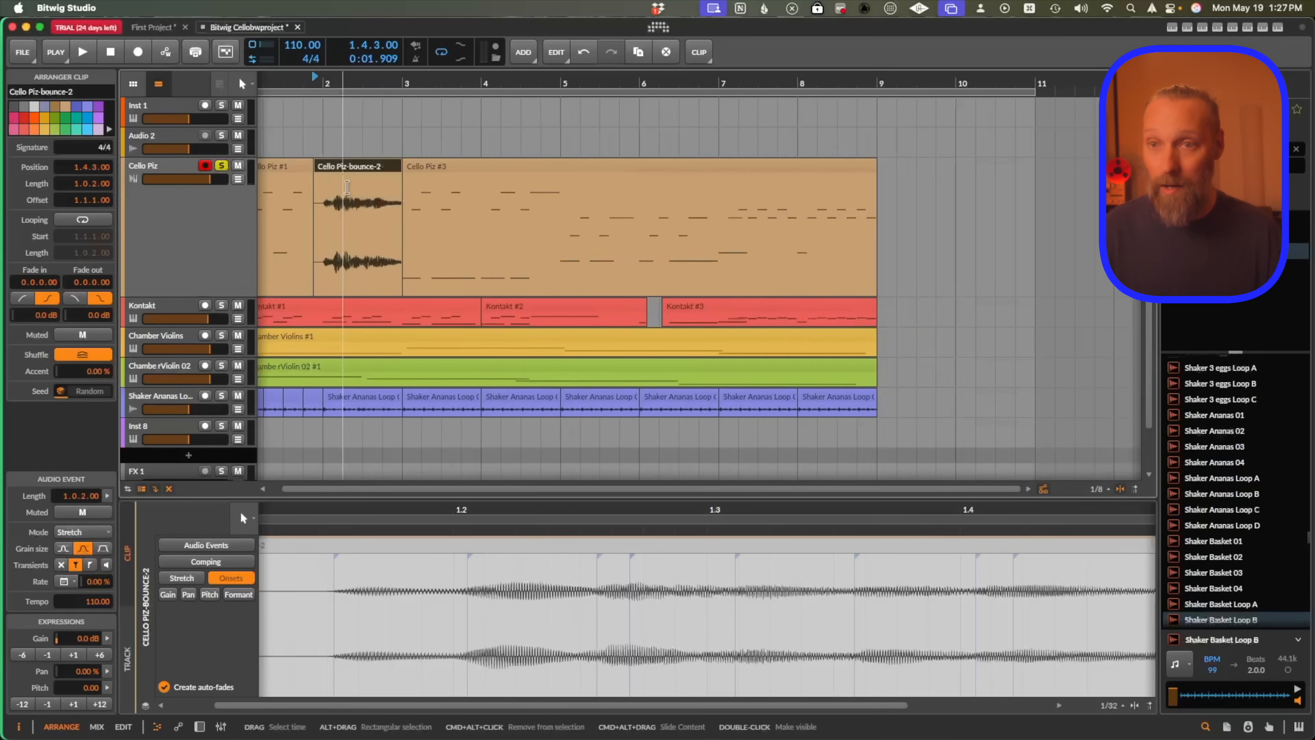
left_click_drag(400, 214, 445, 218)
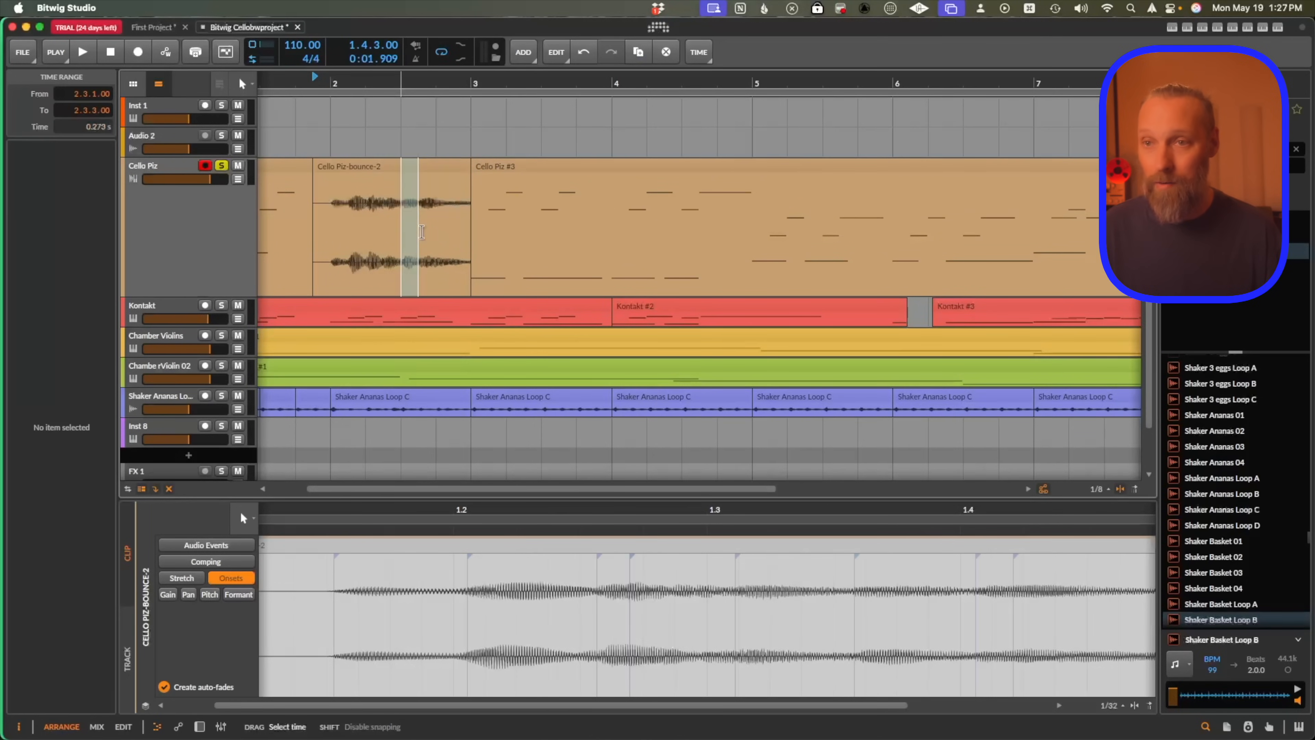
key("super+e")
left_click(438, 169)
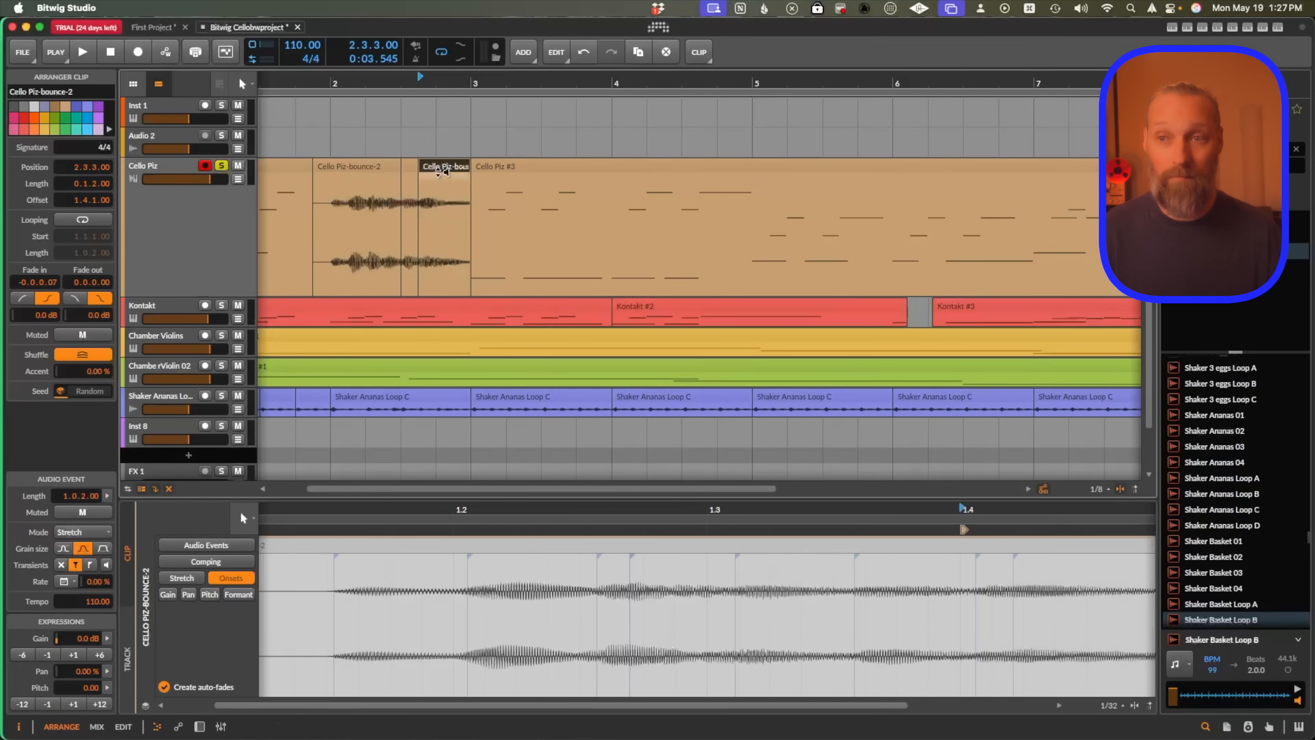
key("r")
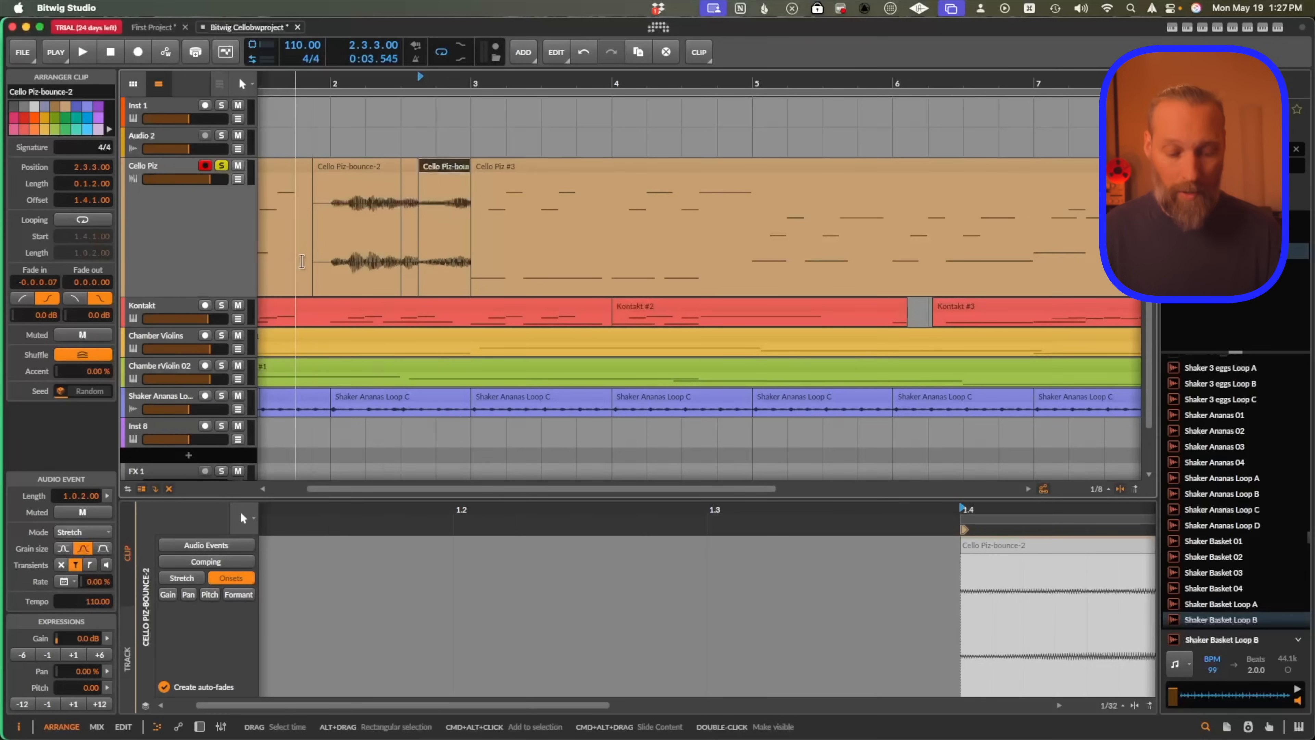
Zoom out and play the arrangement from the start to hear the reversed slice.
key("super+minus")
key("super+minus")
key("super+minus")
key("super+minus")
left_click(309, 218)
key("space")
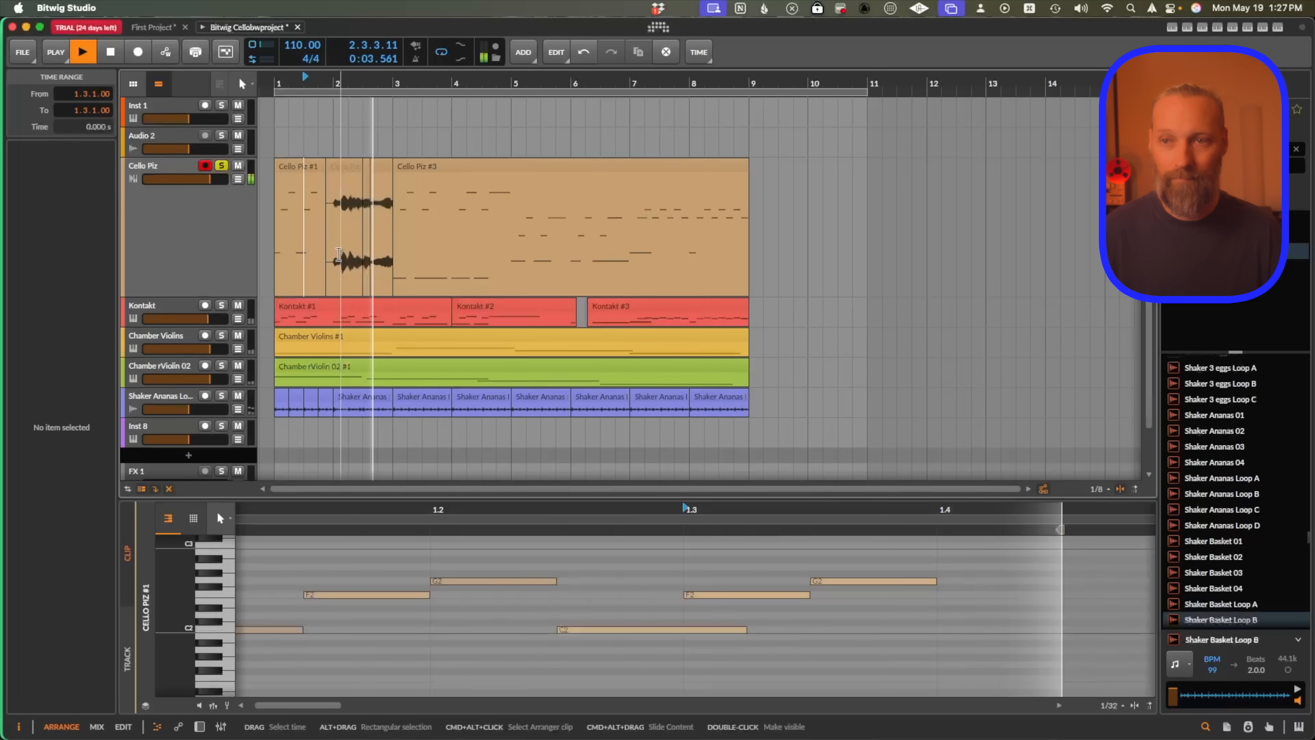
Stop playback, open the Cello Piz #3 clip in the maximized editor, select its first eight notes and set their chance to 77%.
key("space")
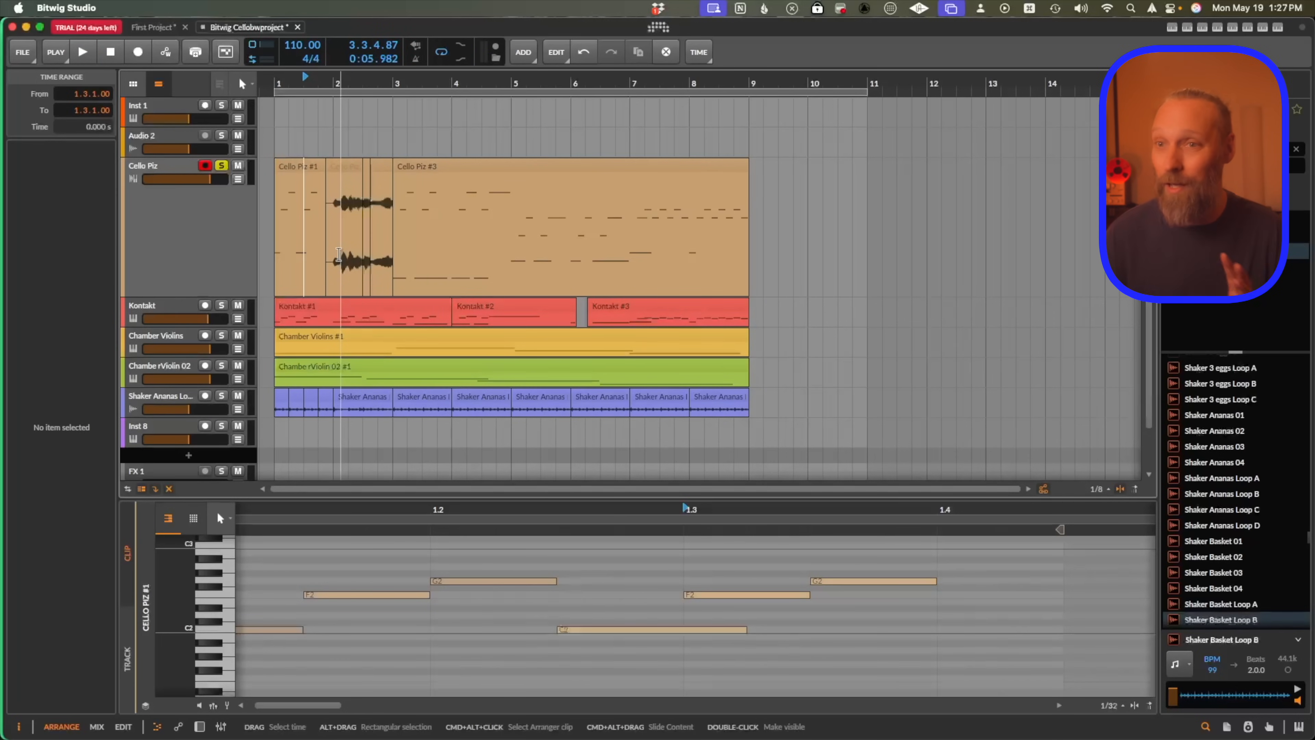
left_click(447, 168)
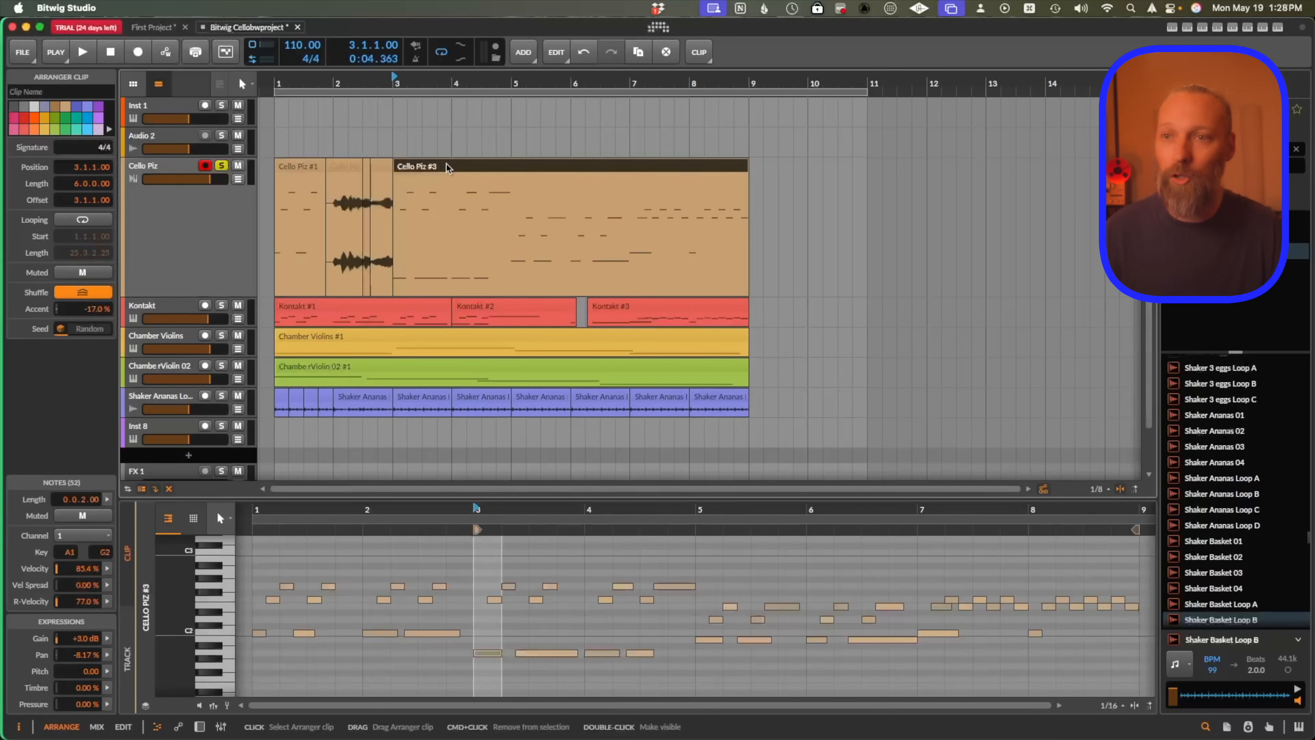
key("e")
key("alt+3")
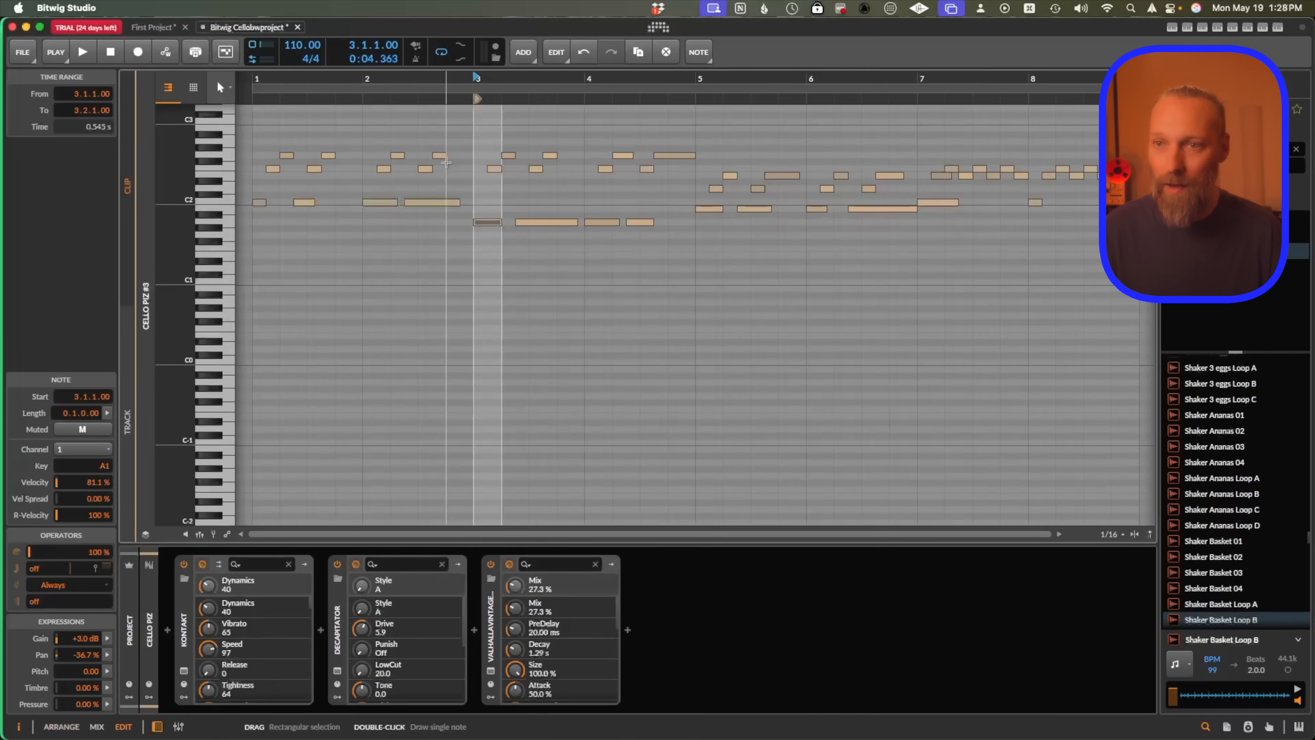
left_click(325, 163)
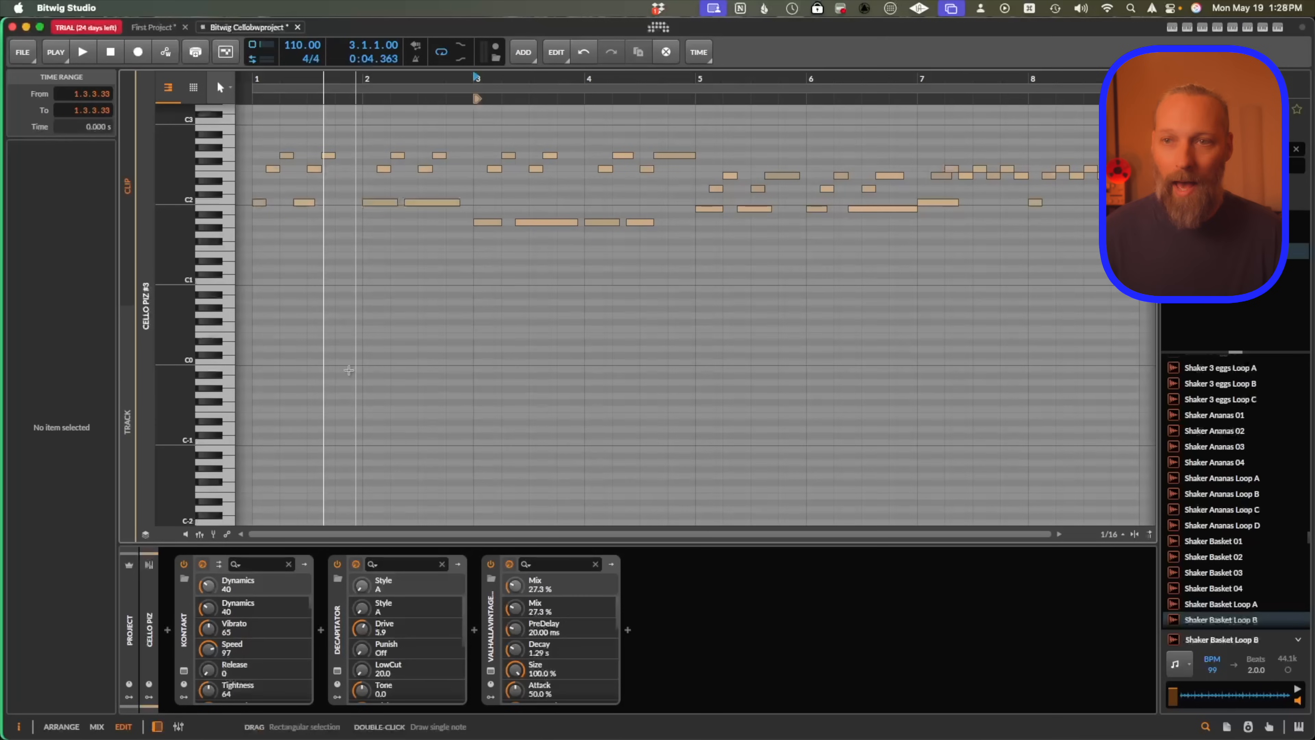
left_click_drag(274, 149, 466, 174)
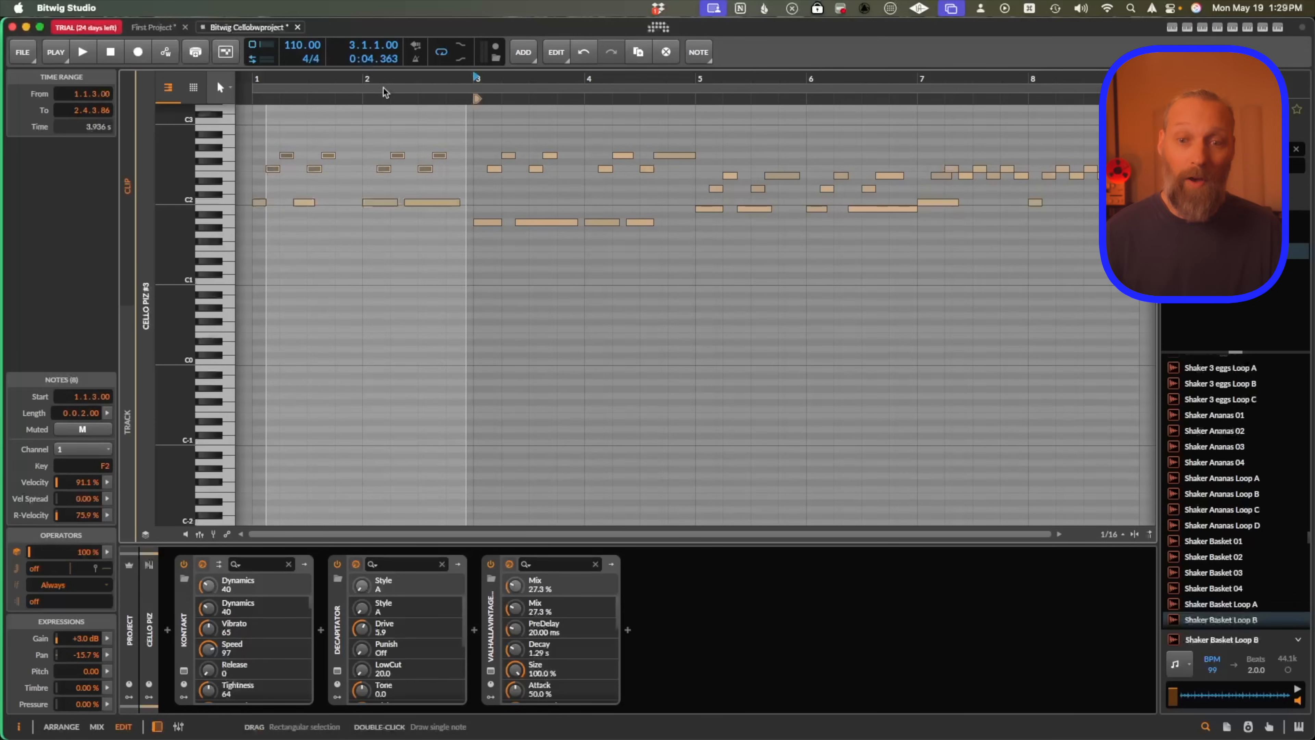
left_click_drag(86, 556, 86, 575)
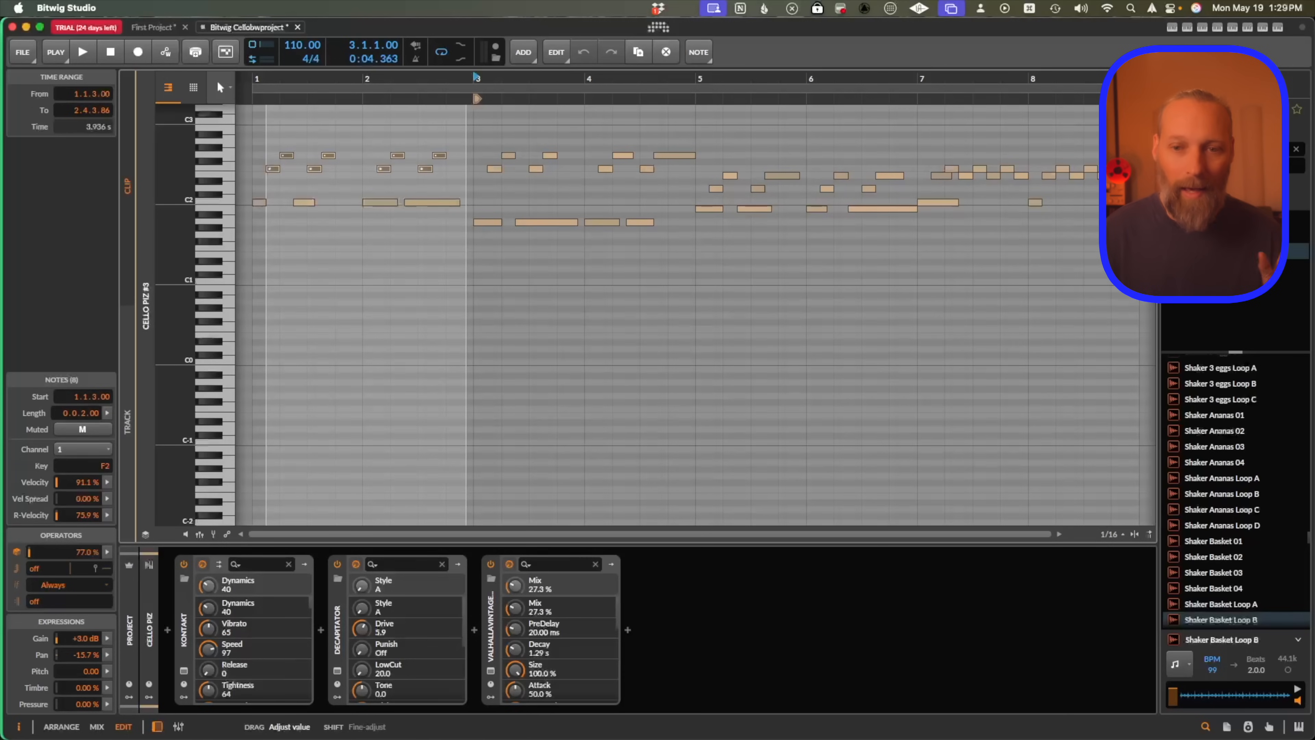
Enable repeats on the selected G4 note in the Kontakt #2 clip, set them to 2, and play it back.
left_click_drag(40, 549, 40, 523)
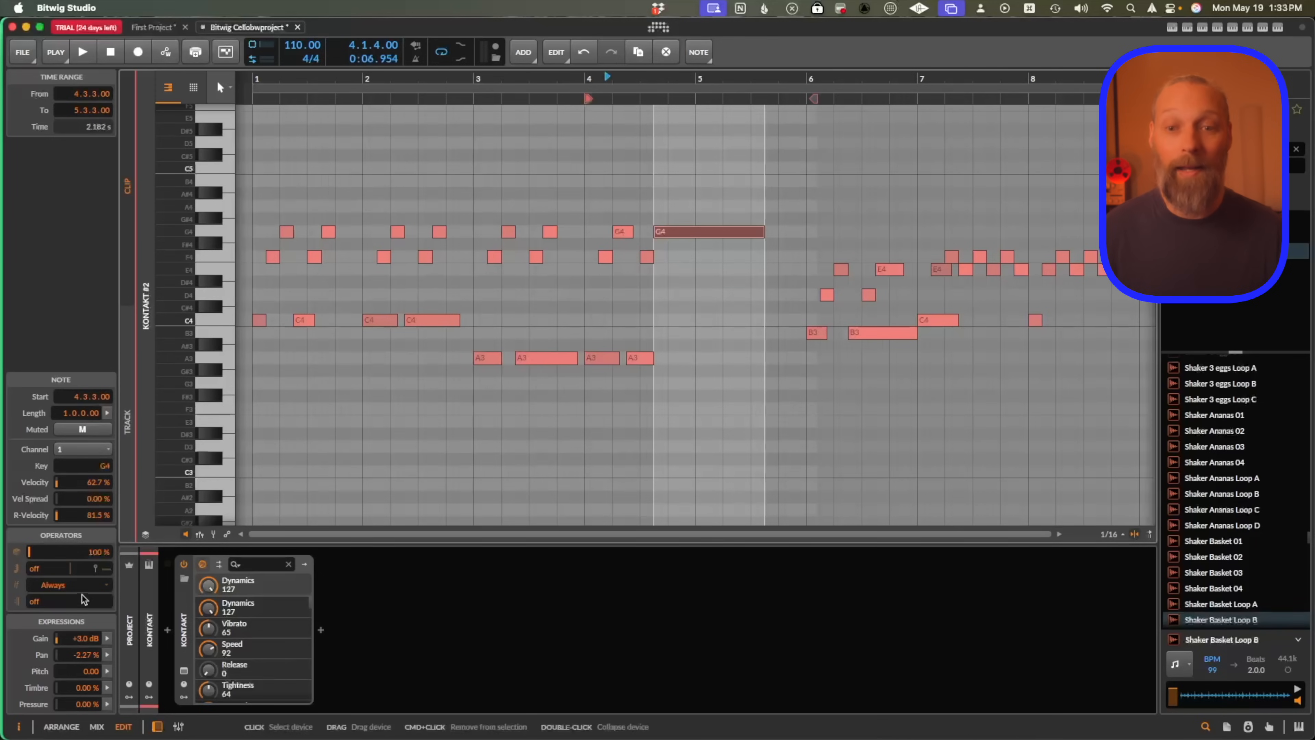
left_click_drag(49, 568, 50, 559)
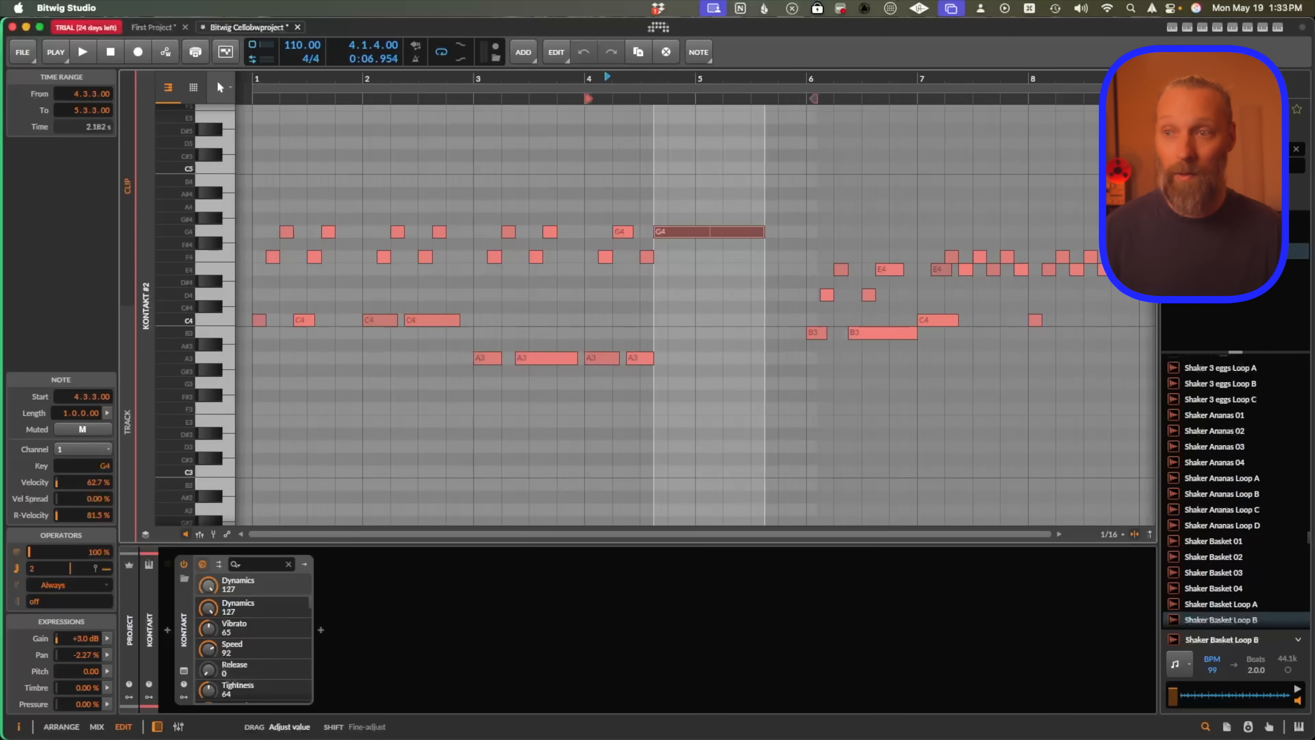
key("space")
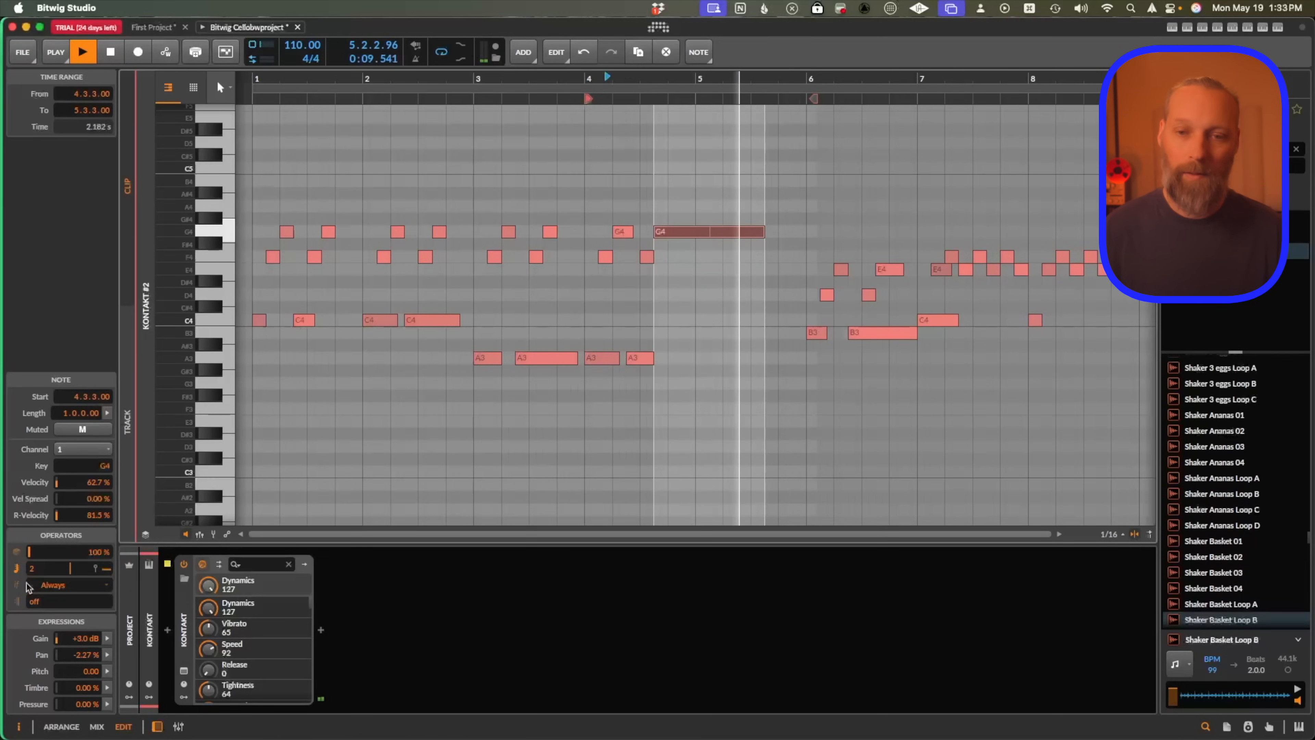
key("space")
Increase the G4 note's repeat count to 11, playing back the result between changes.
left_click_drag(32, 574, 32, 555)
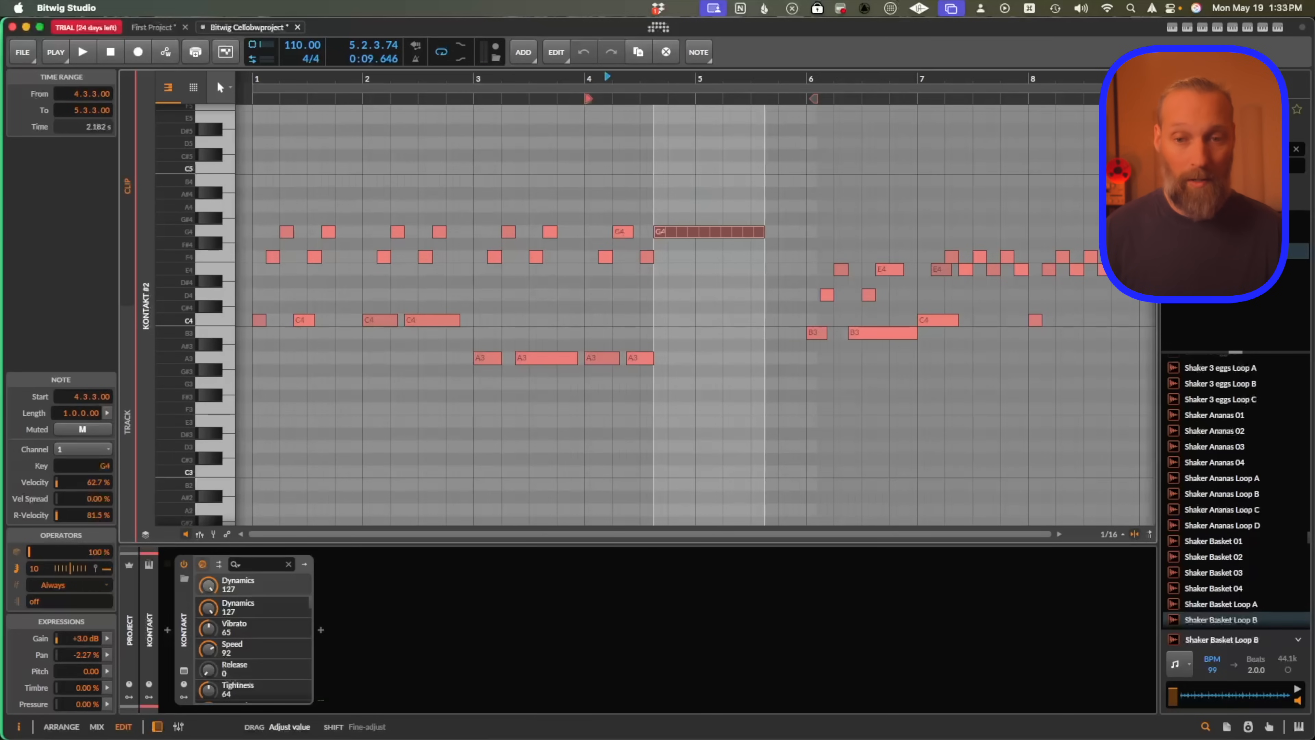
key("space")
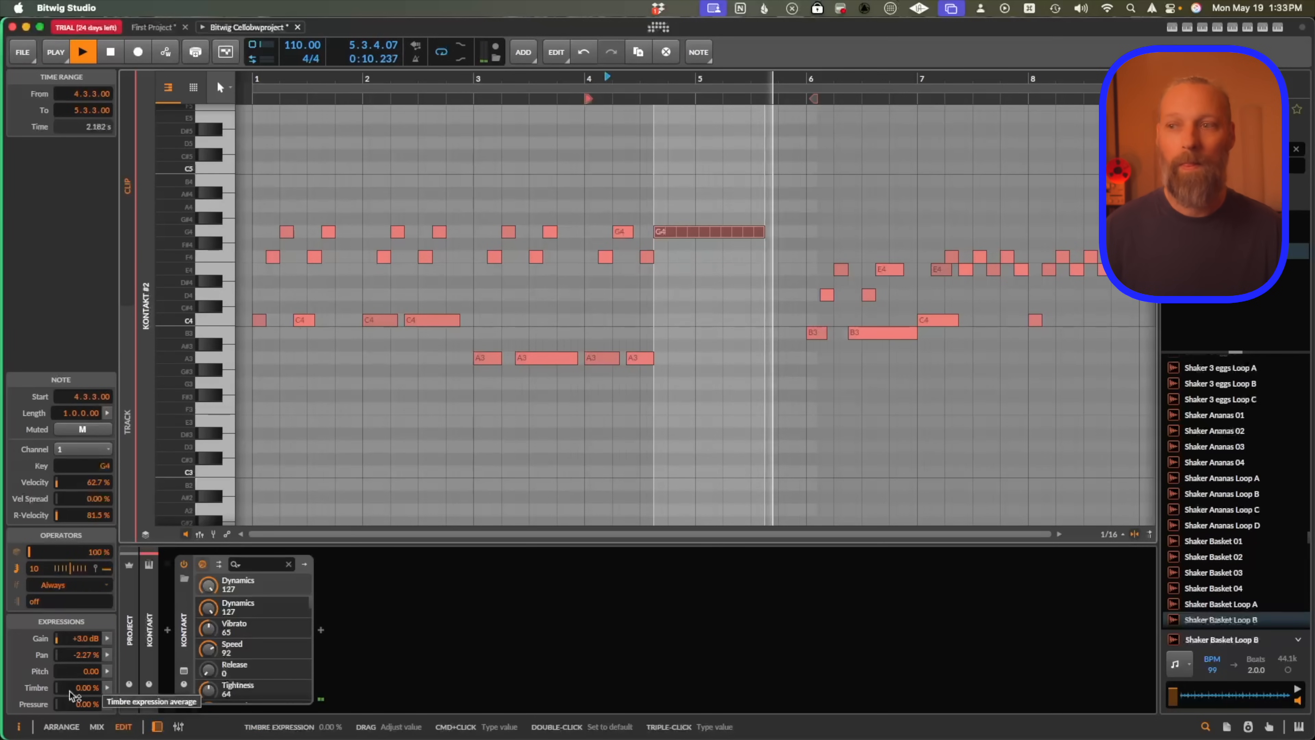
key("space")
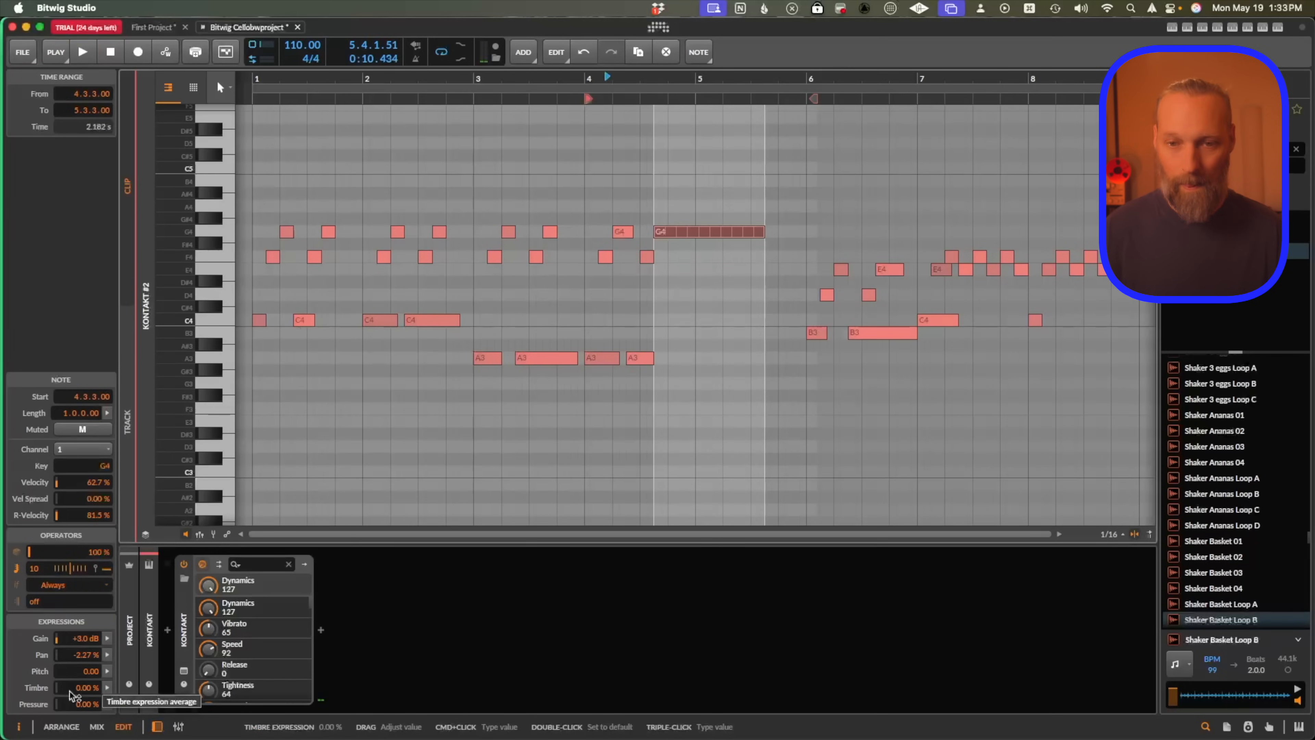
left_click(35, 572)
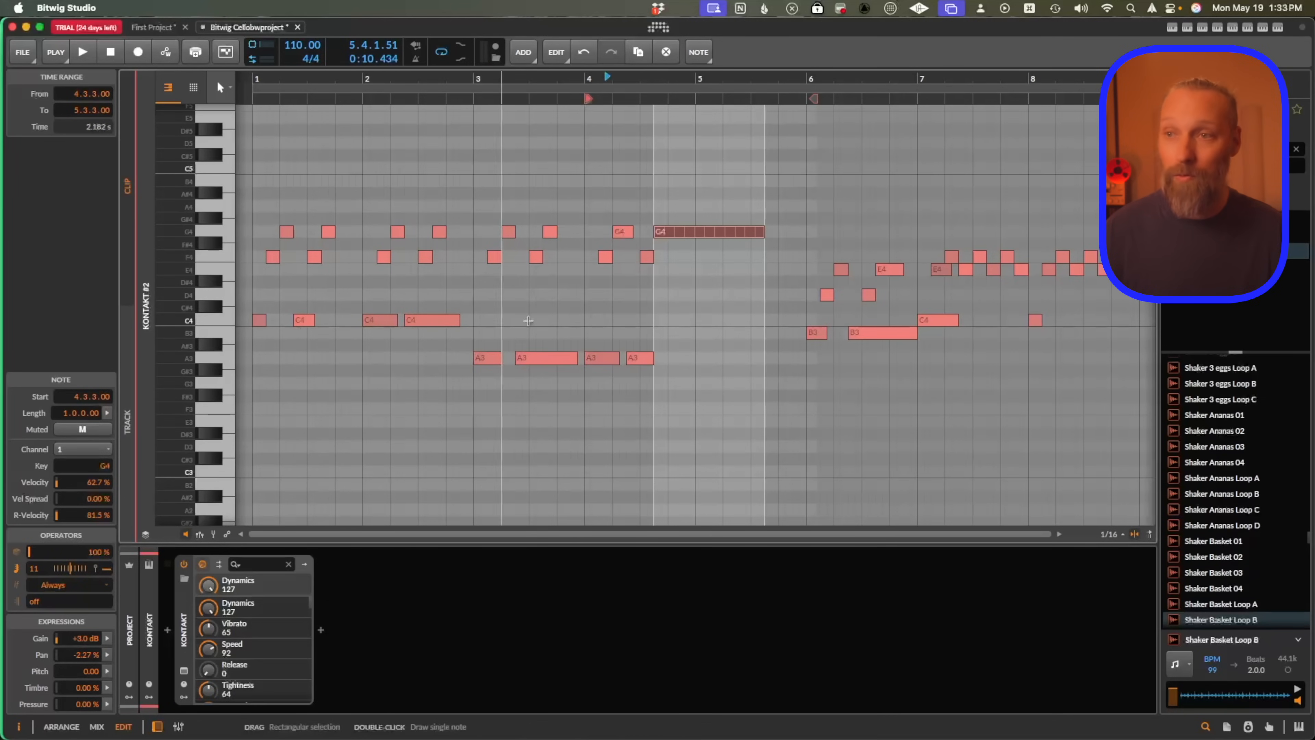
key("space")
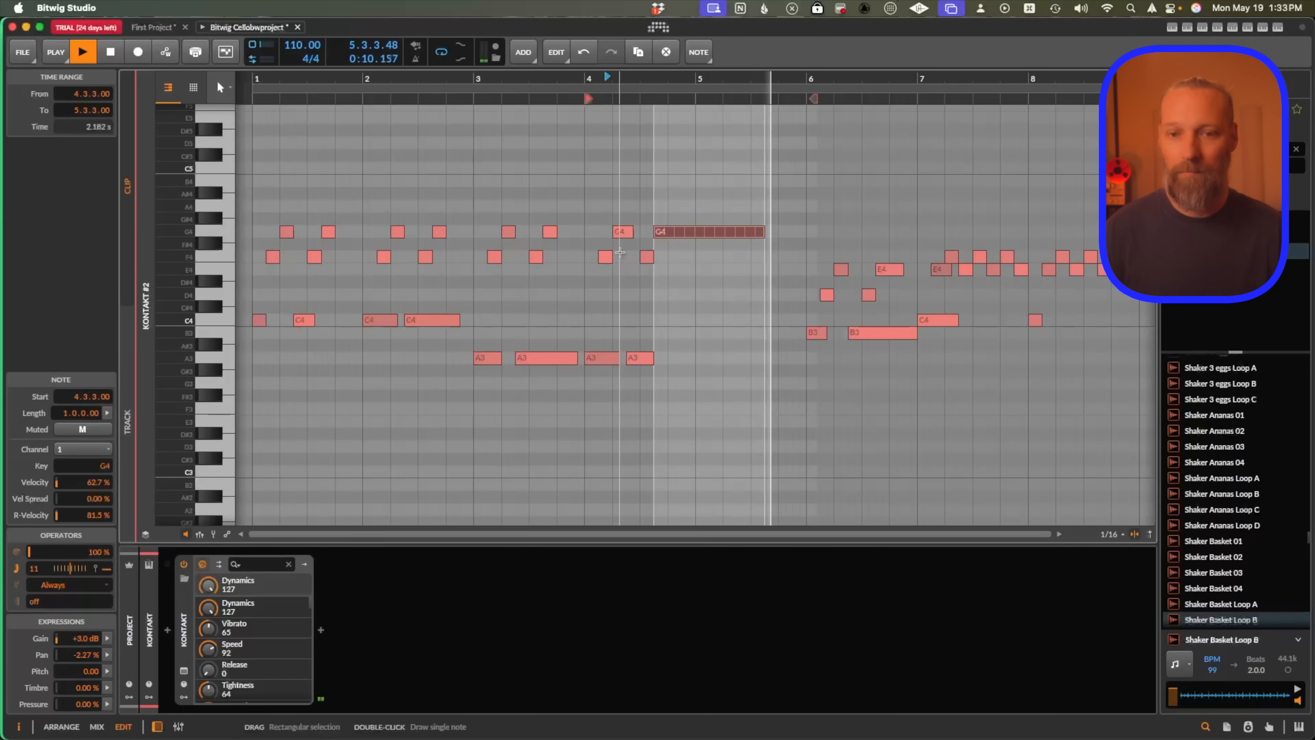
key("space")
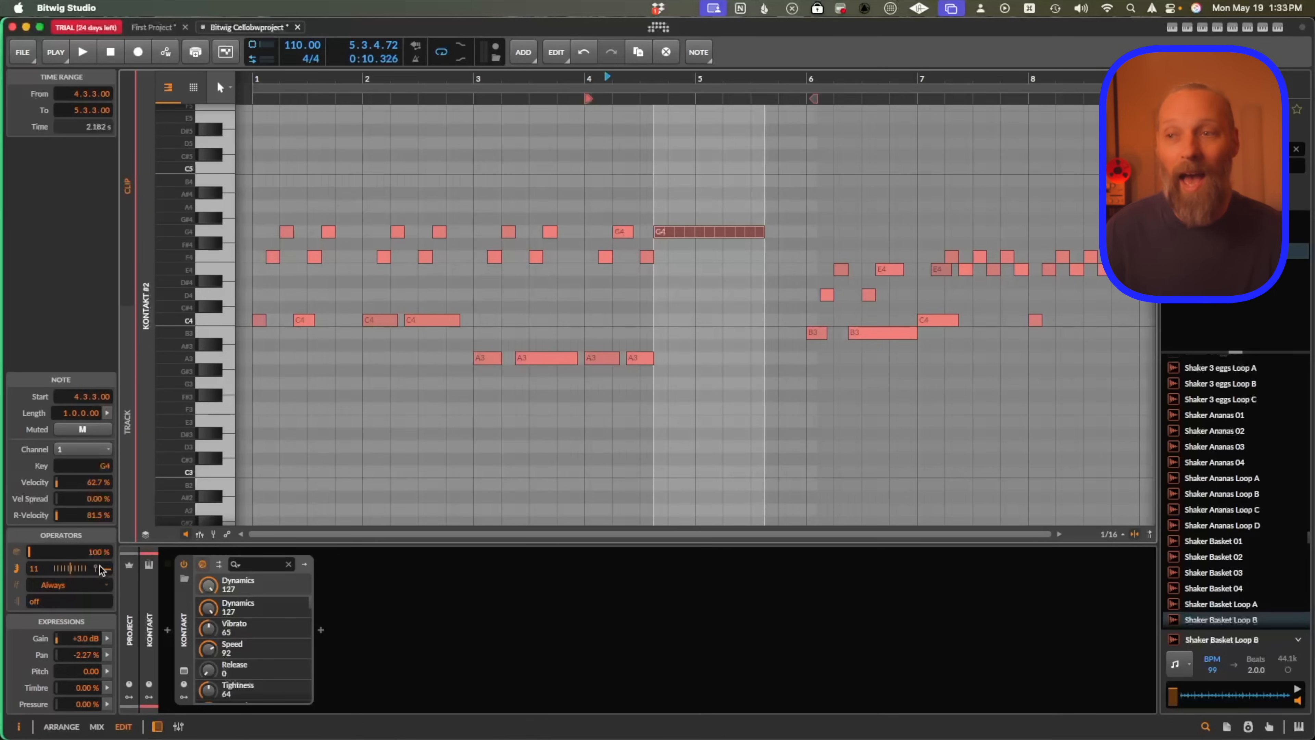
Adjust the repeat velocity end of the G4 note and play it back.
left_click_drag(109, 570, 109, 561)
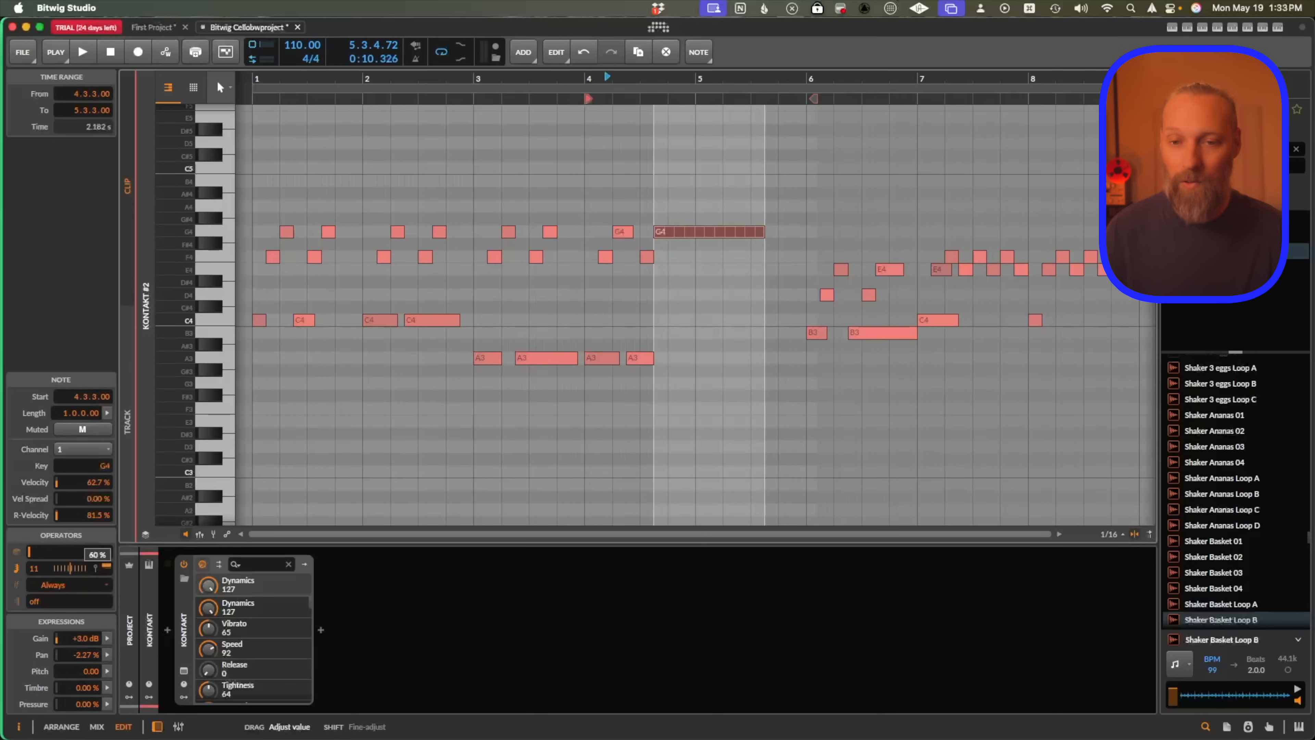
left_click_drag(109, 562, 103, 573)
key("space")
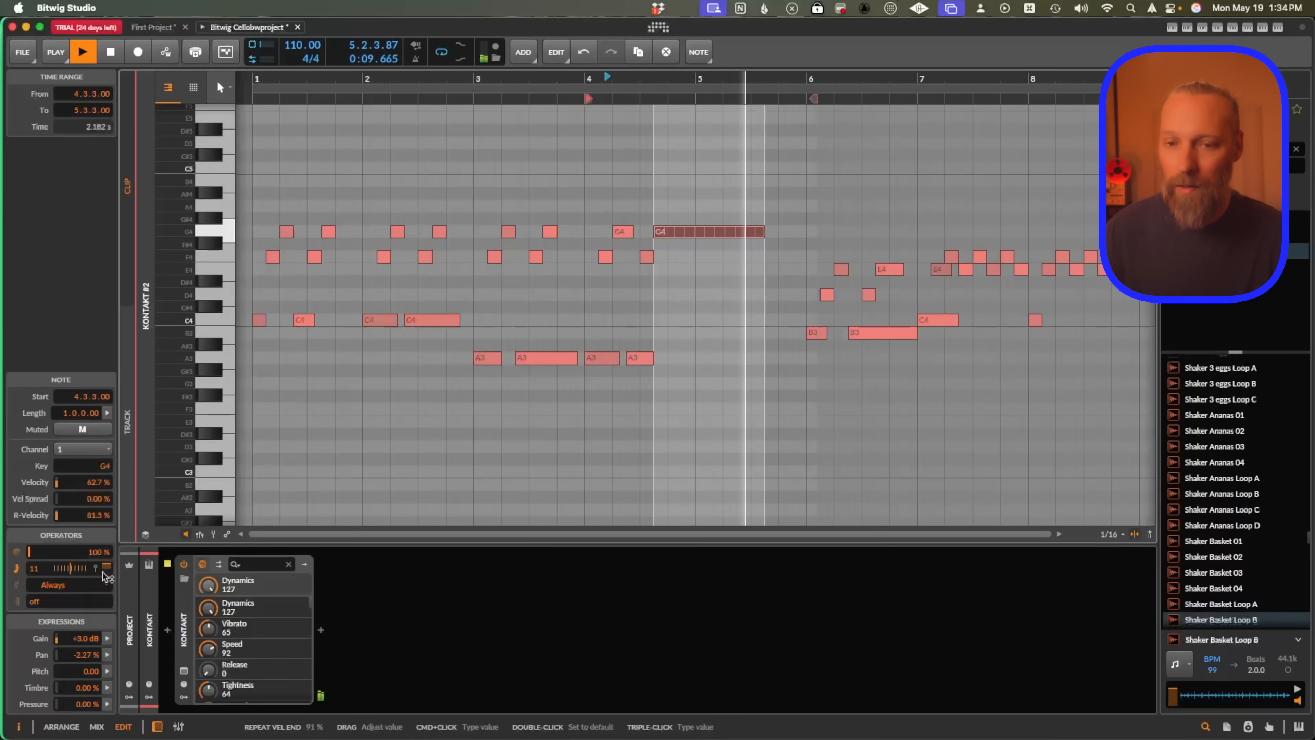
key("space")
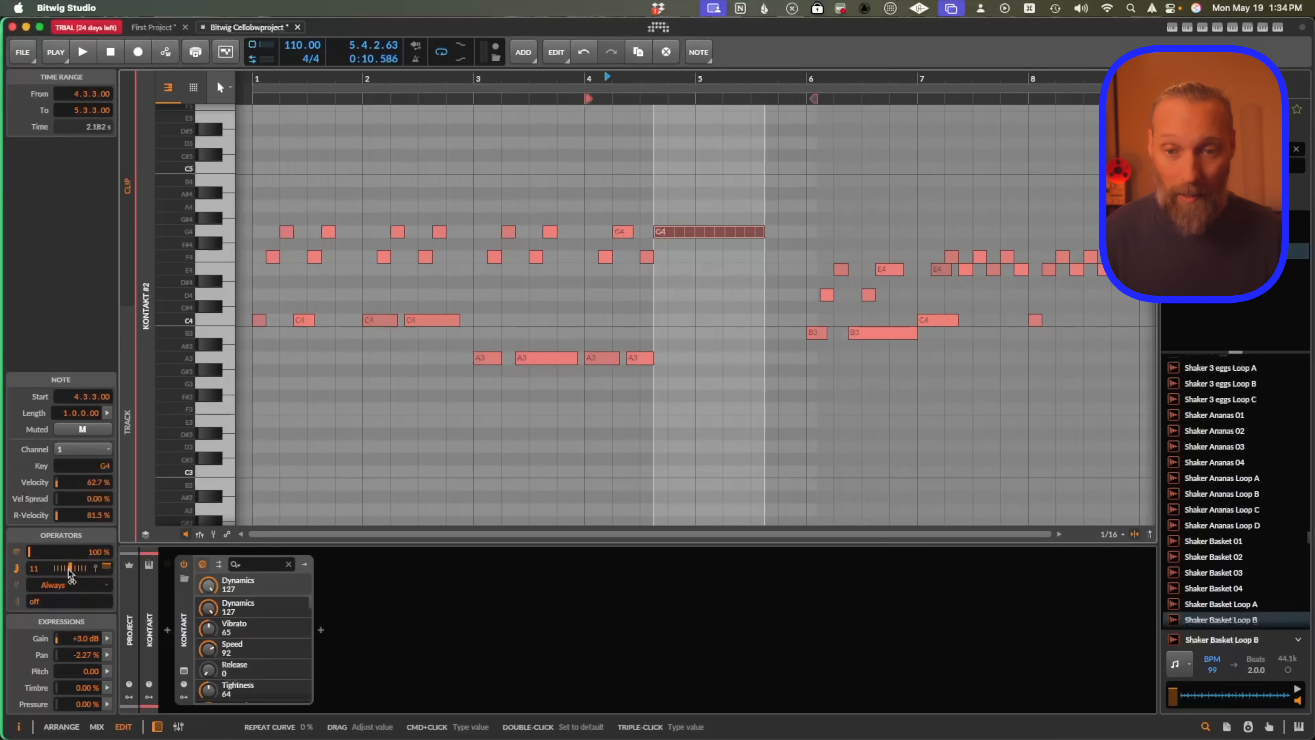
Adjust the G4 note's repeat curve, deselect the note, and play the clip.
left_click_drag(70, 570, 70, 564)
left_click(577, 395)
key("space")
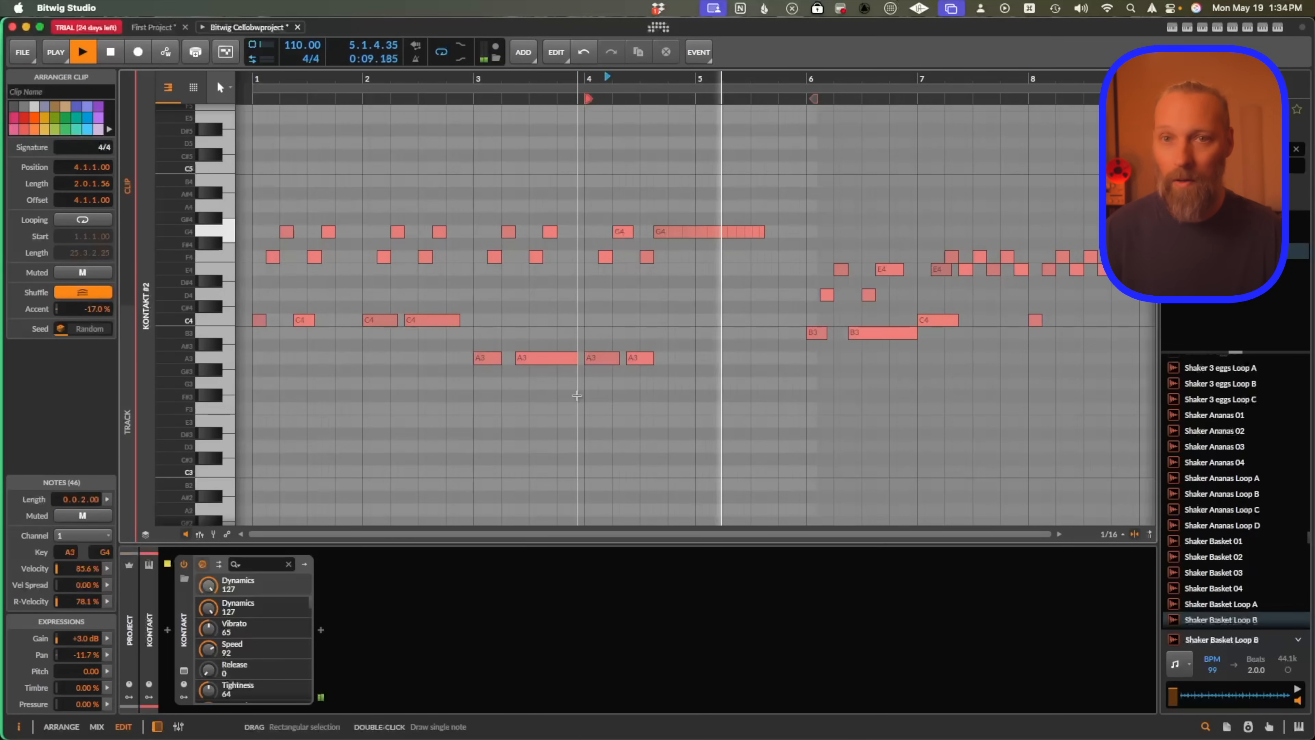
Reselect the G4 note, tweak its repeat velocity end, and play from just before bar 4.
left_click(666, 230)
key("space")
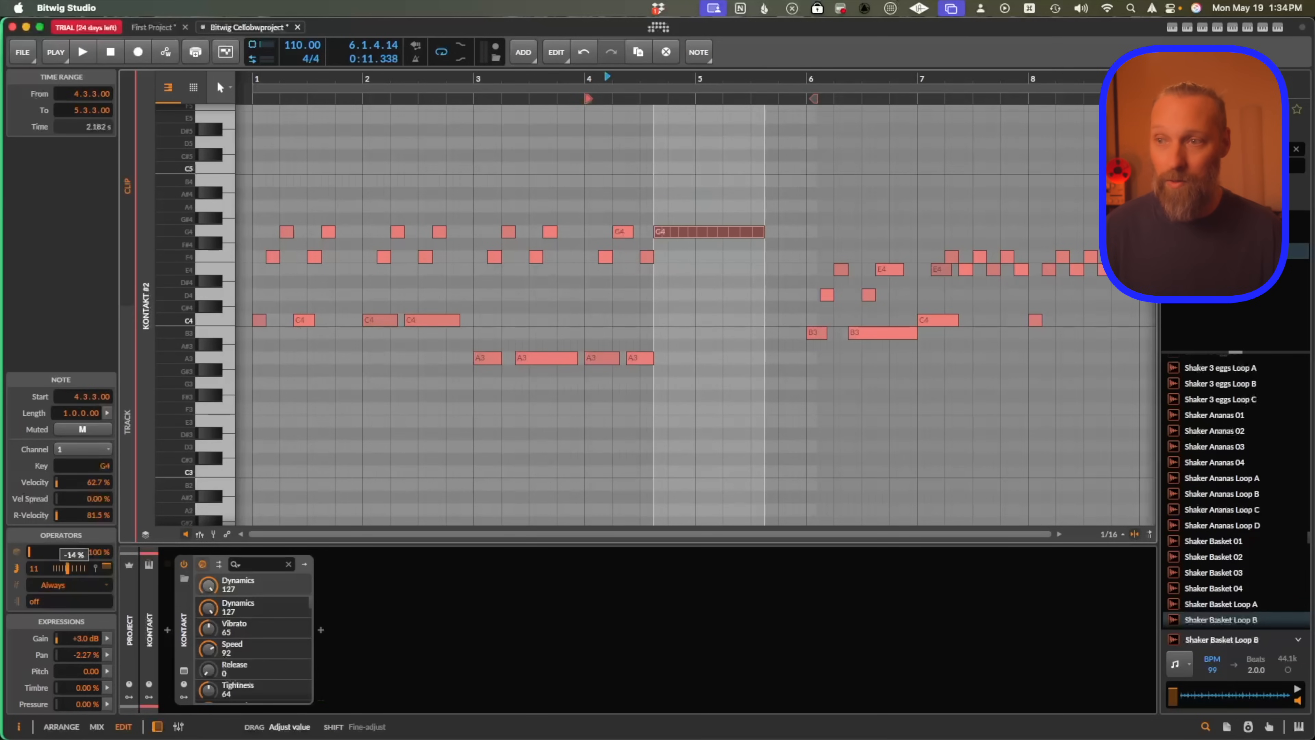
left_click_drag(106, 567, 107, 569)
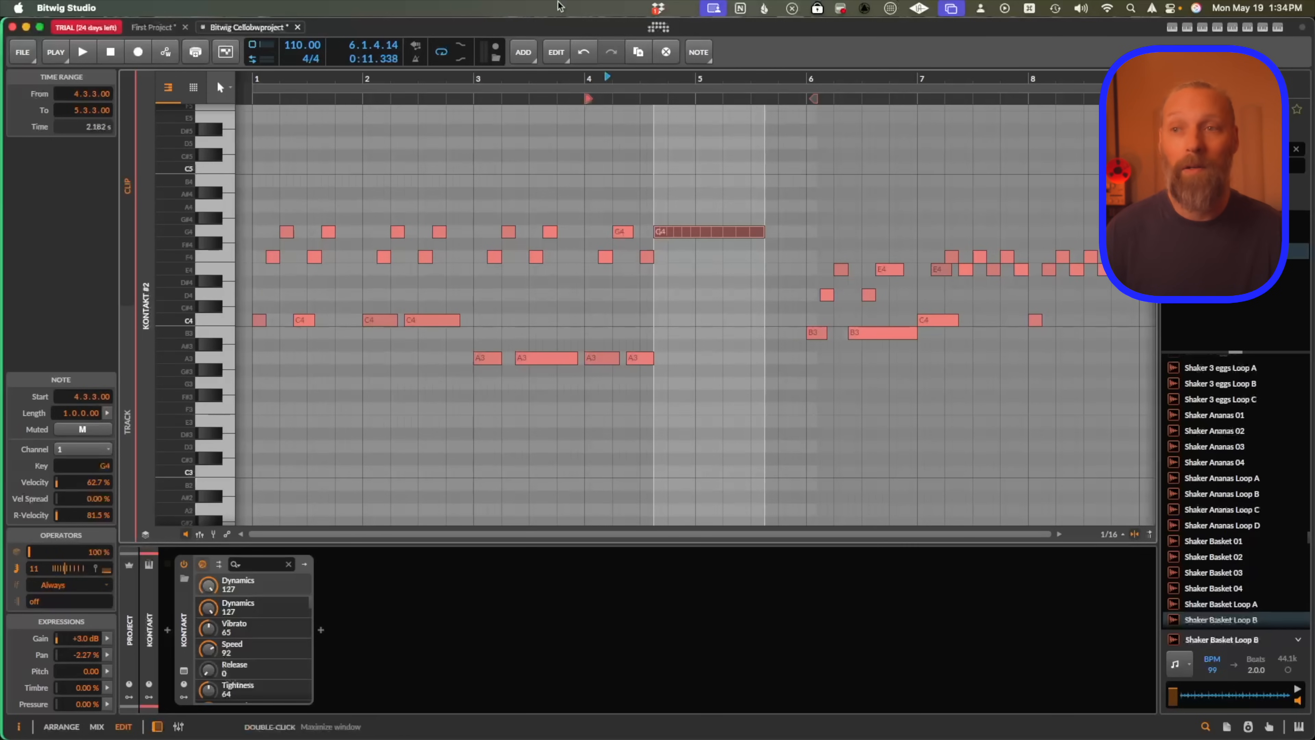
left_click(571, 103)
key("space")
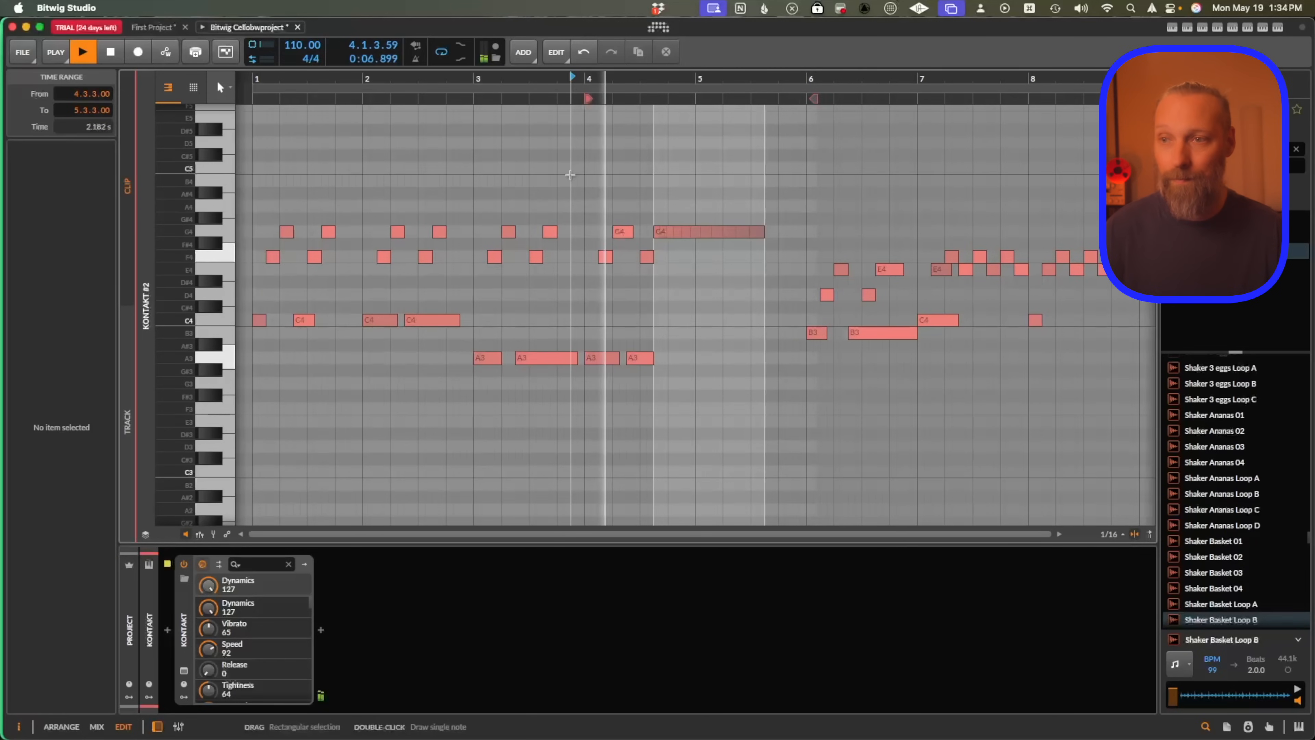
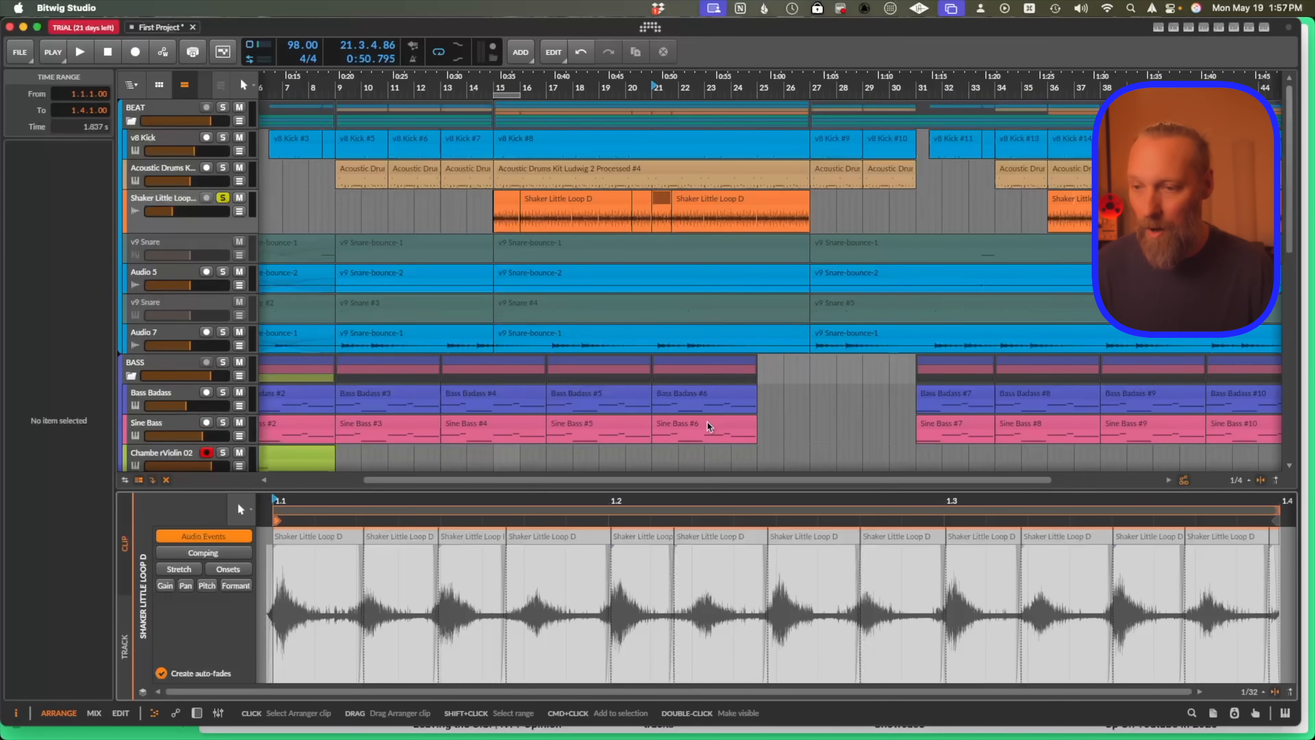
Select all audio events in the shaker clip and randomize their pitch and pan spread with the expression histograms, playing back.
left_click(337, 535)
key("super+a")
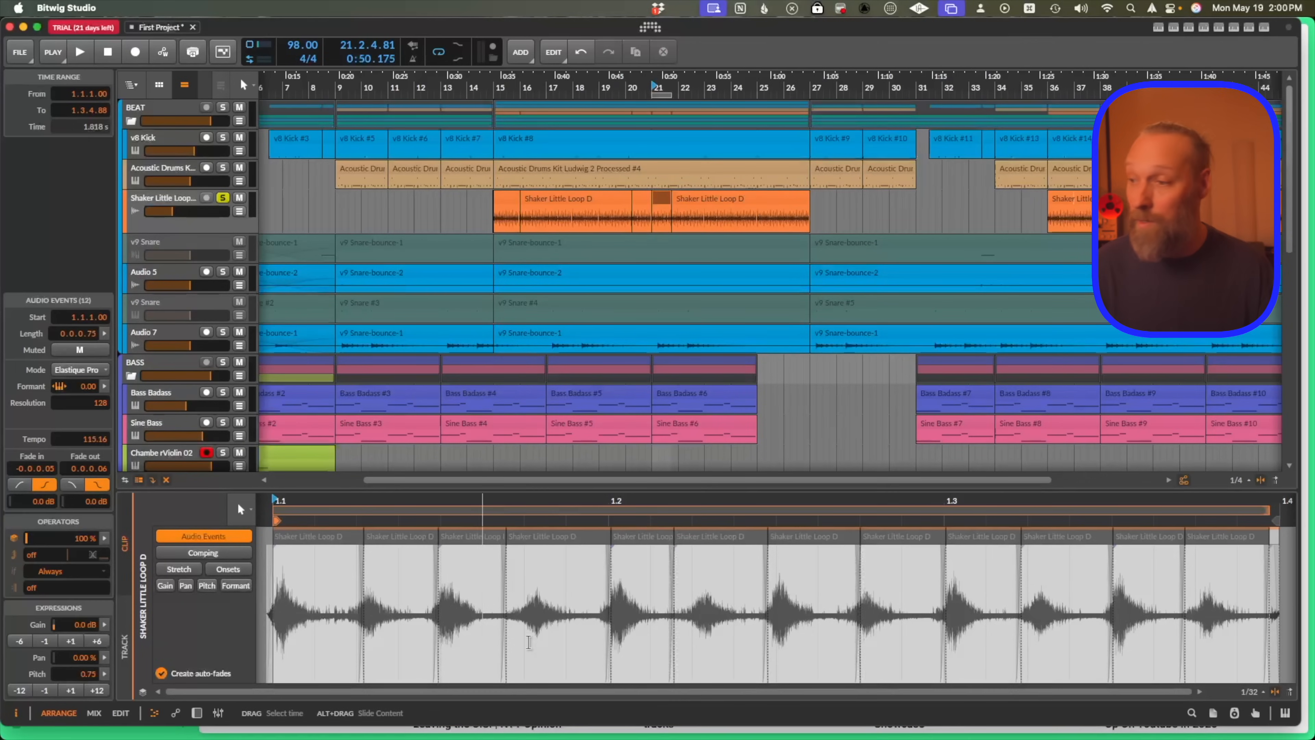
left_click(107, 674)
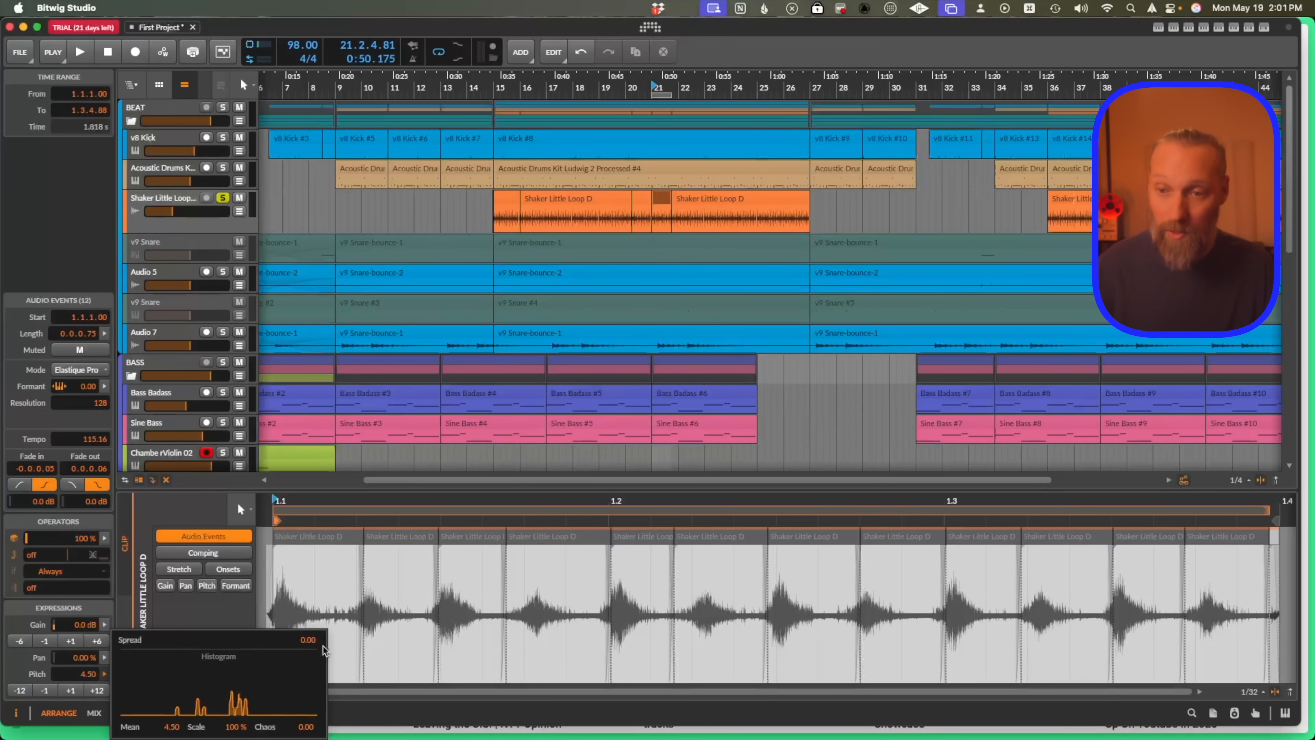
key("space")
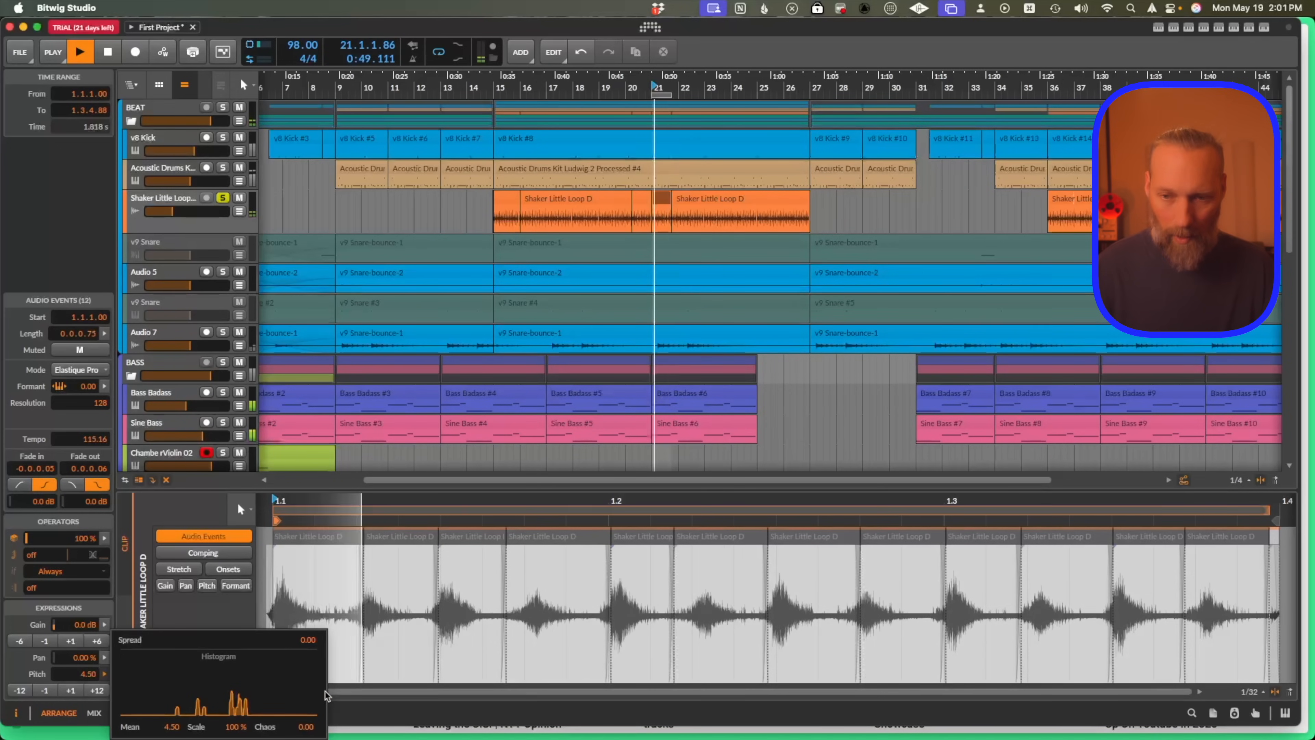
left_click_drag(306, 727, 302, 738)
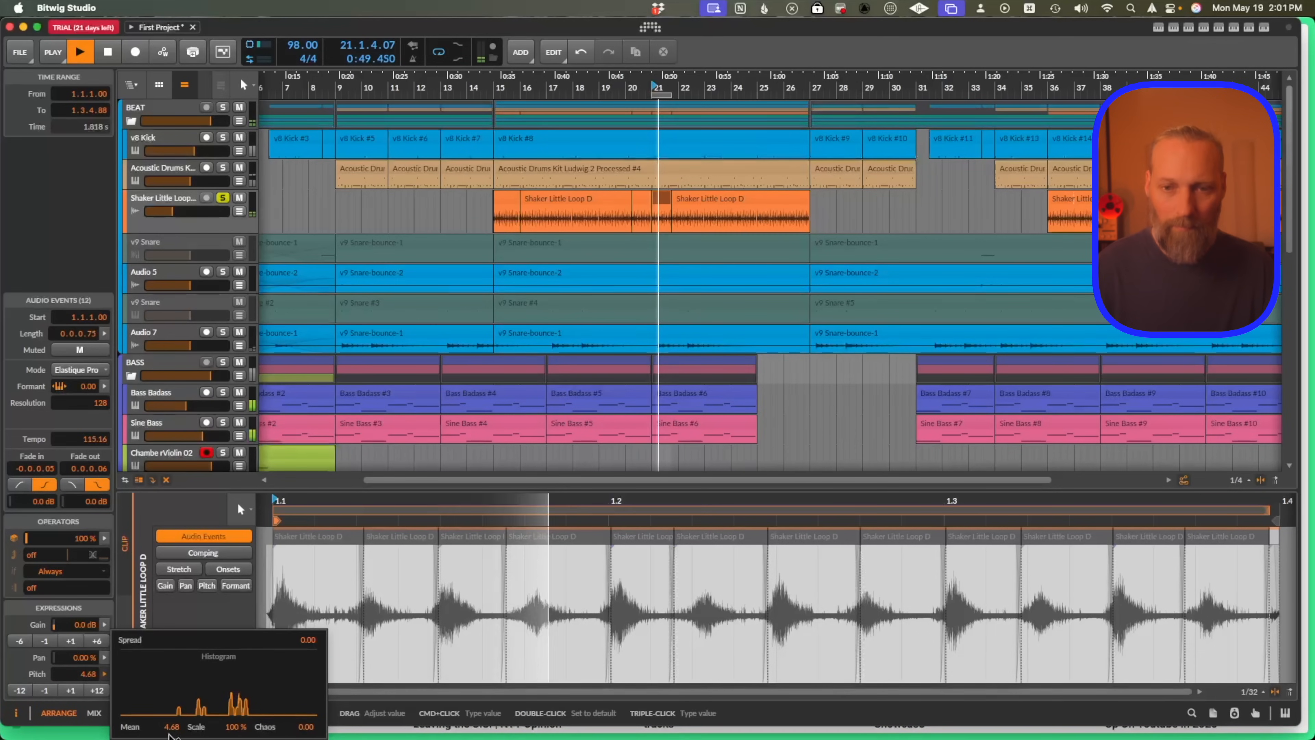
left_click_drag(102, 657, 103, 660)
left_click_drag(302, 727, 303, 689)
left_click_drag(168, 727, 235, 727)
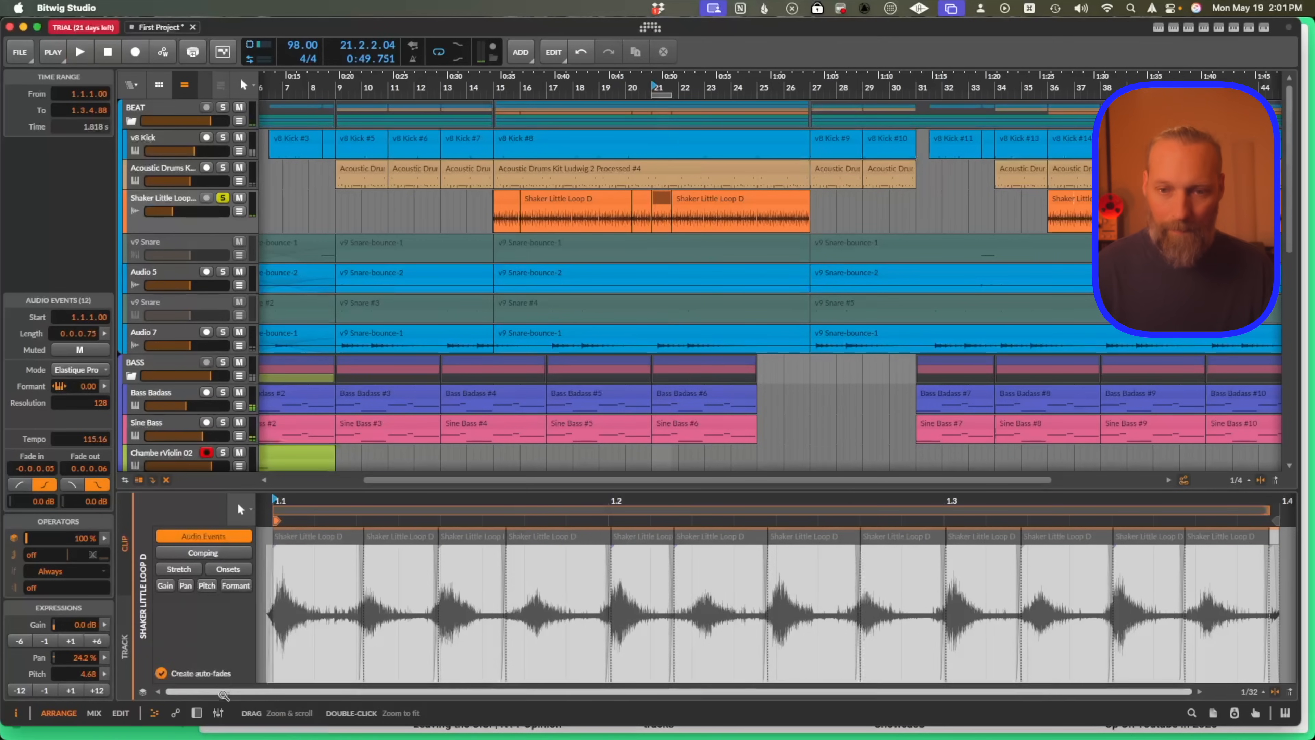
Inspect the shaker clips around bar 21 in the arranger, zooming in and playing them back.
left_click(642, 198)
key("space")
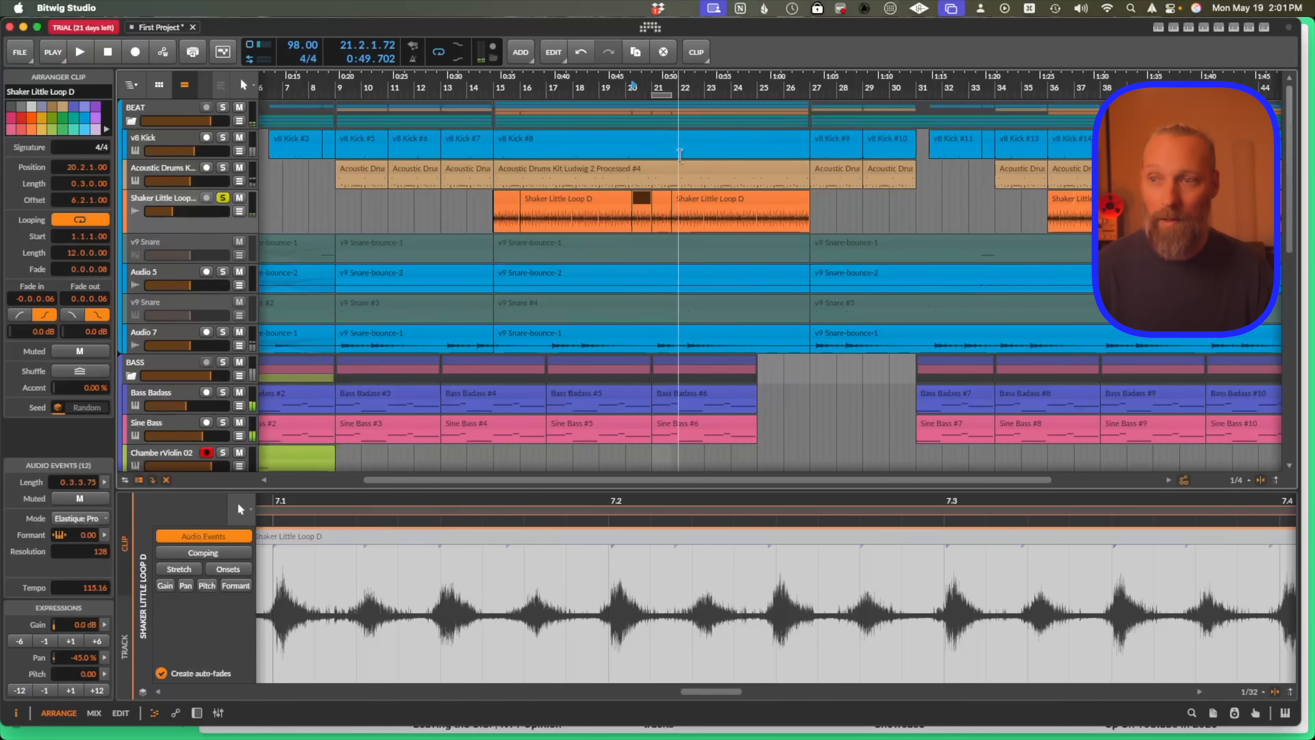
left_click(658, 207)
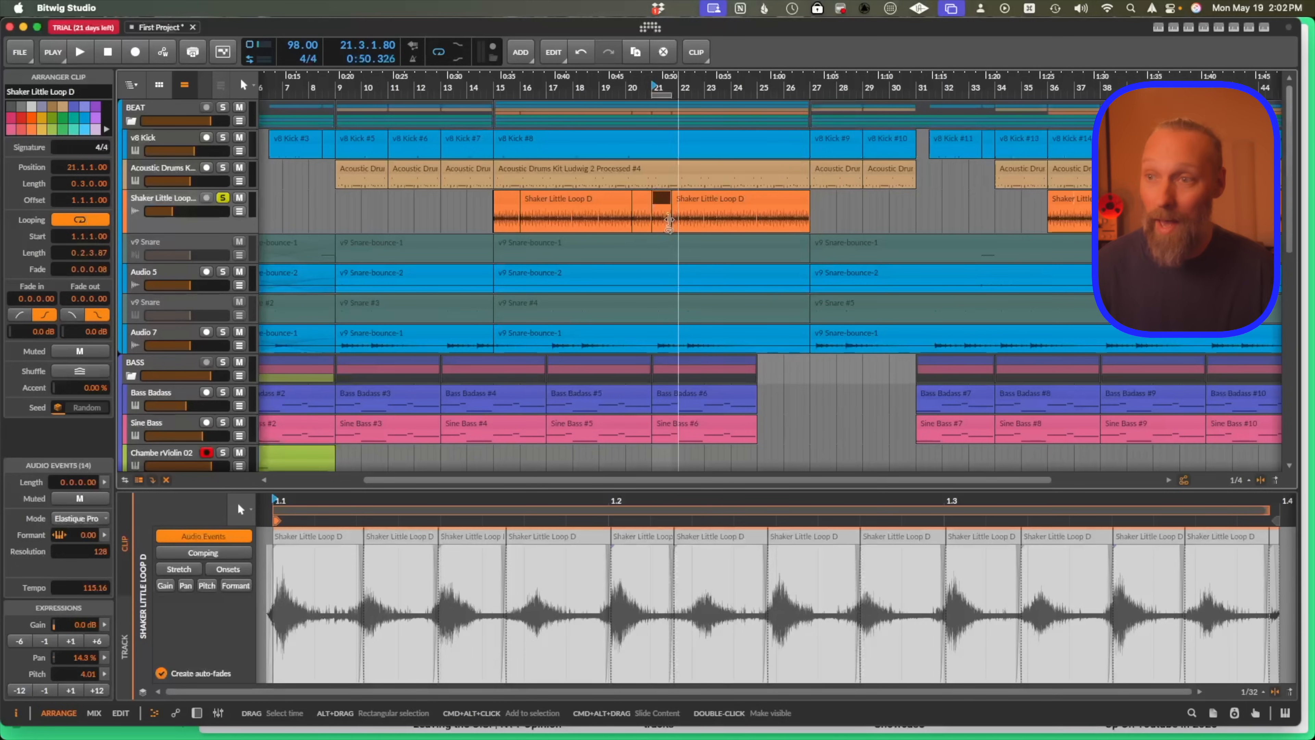
left_click(660, 197)
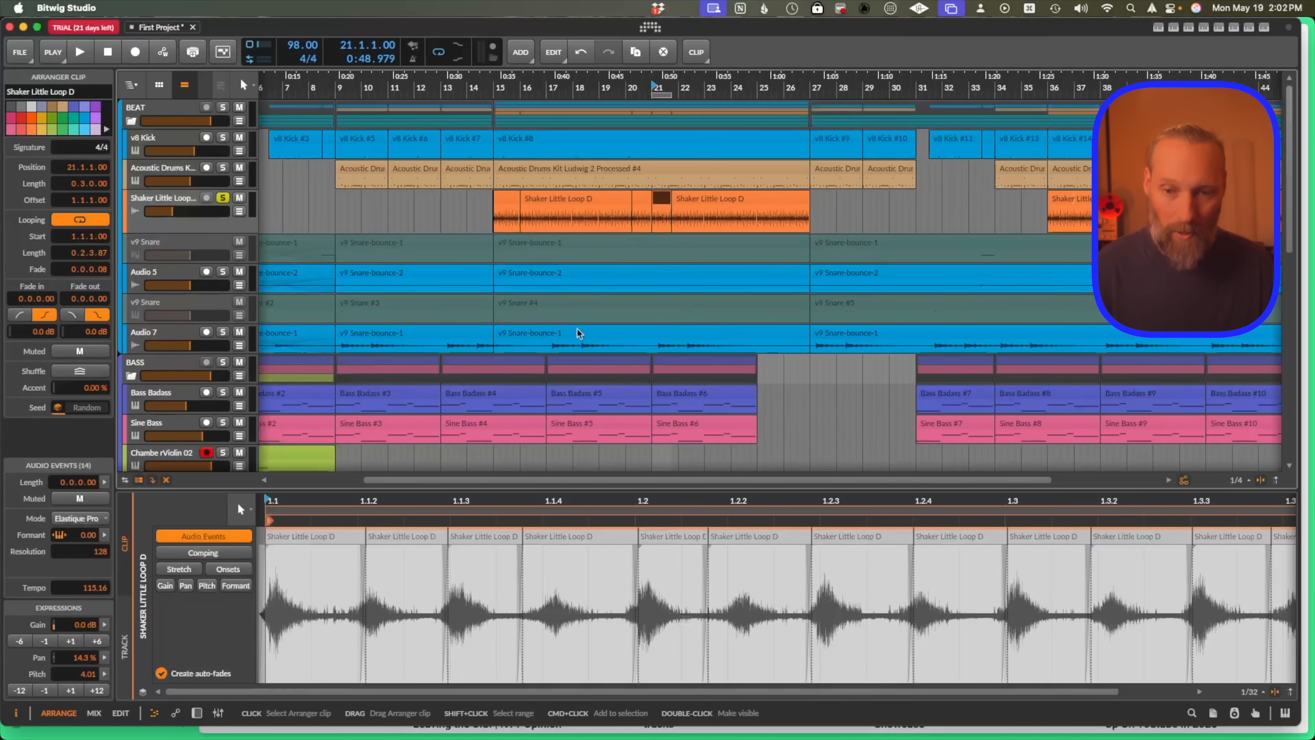
scroll(660, 218, "up", 10)
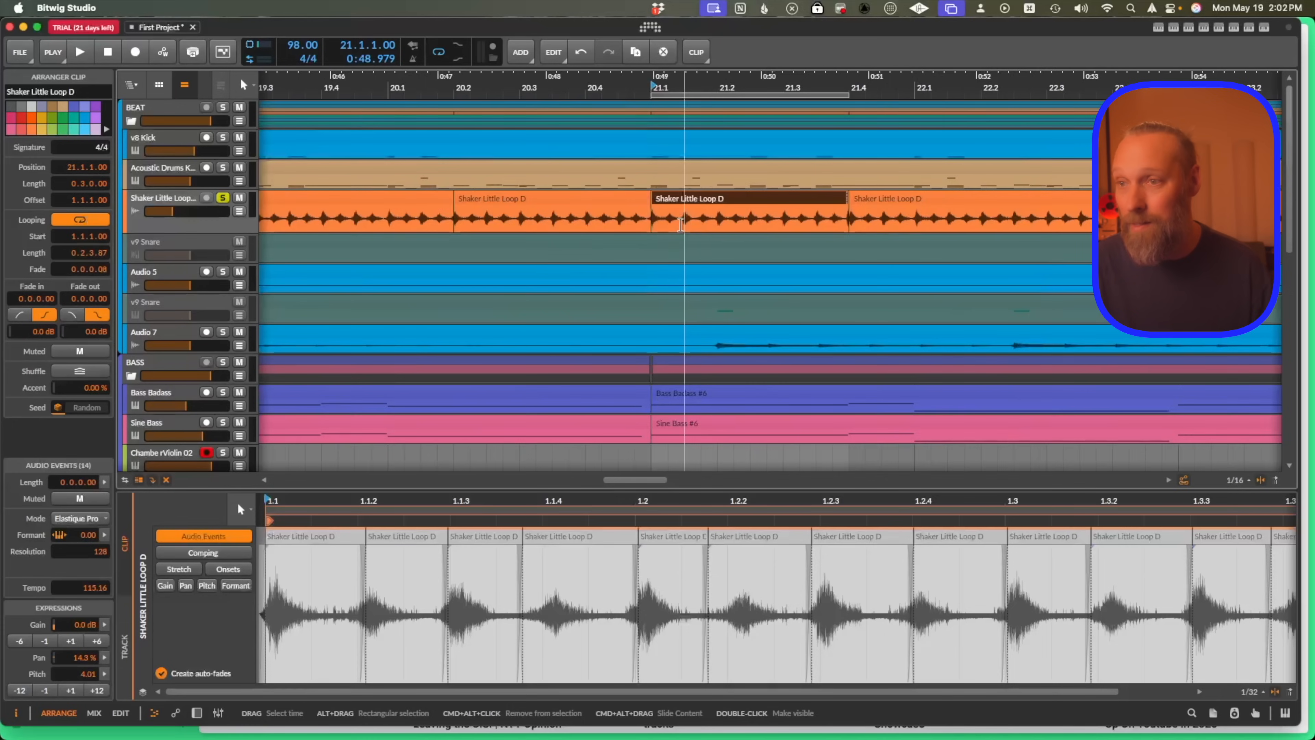
left_click(709, 217)
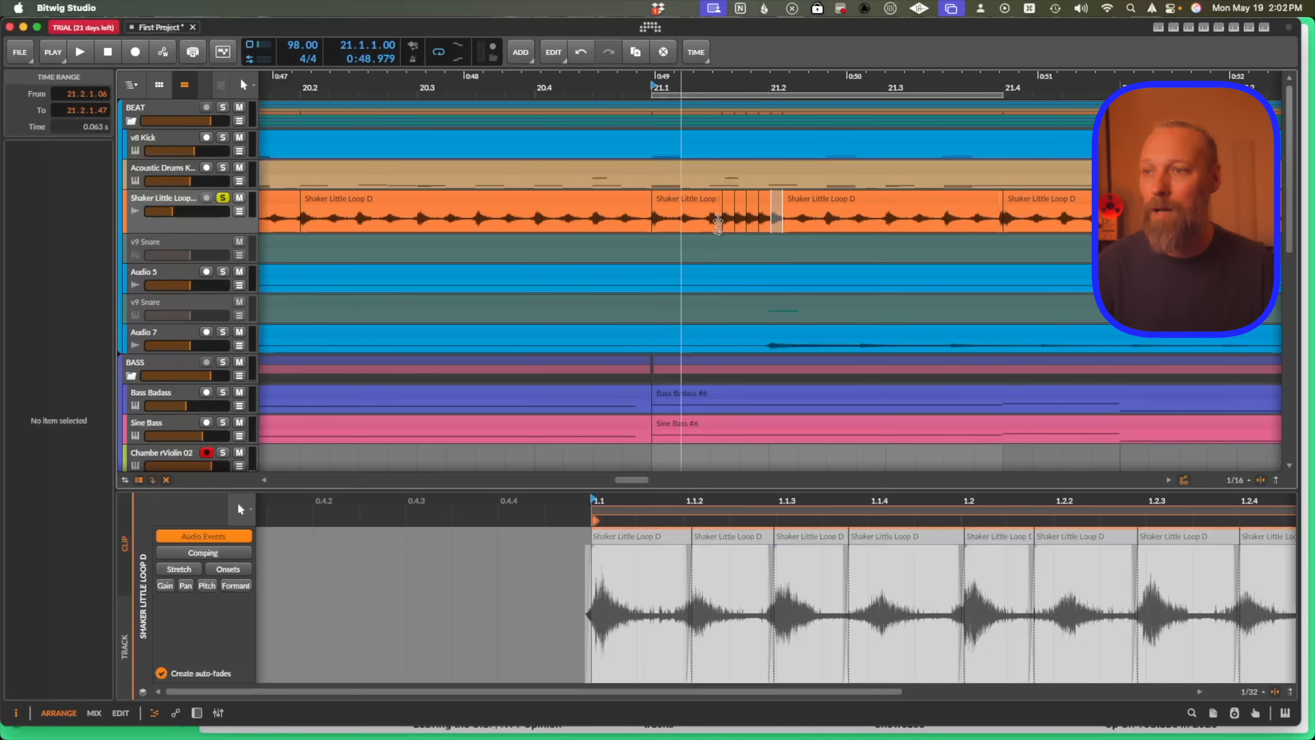
left_click(742, 197)
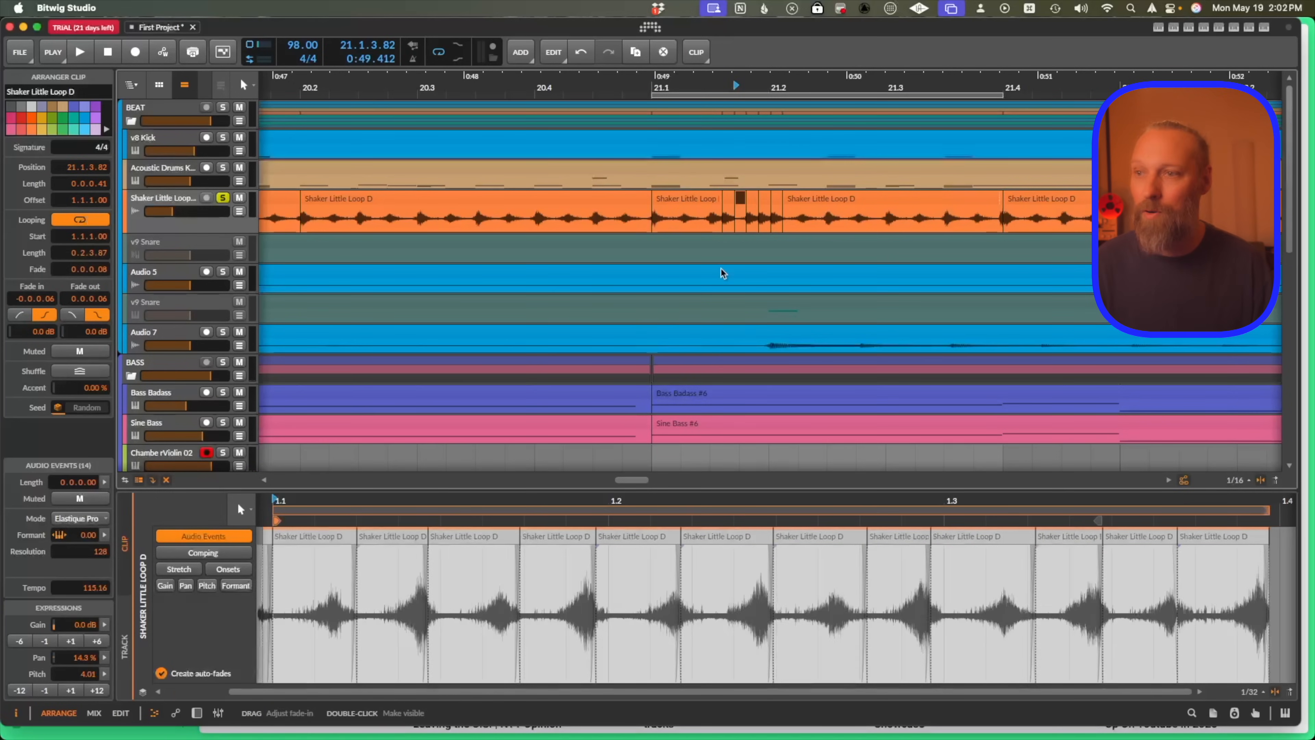
left_click(599, 196)
key("space")
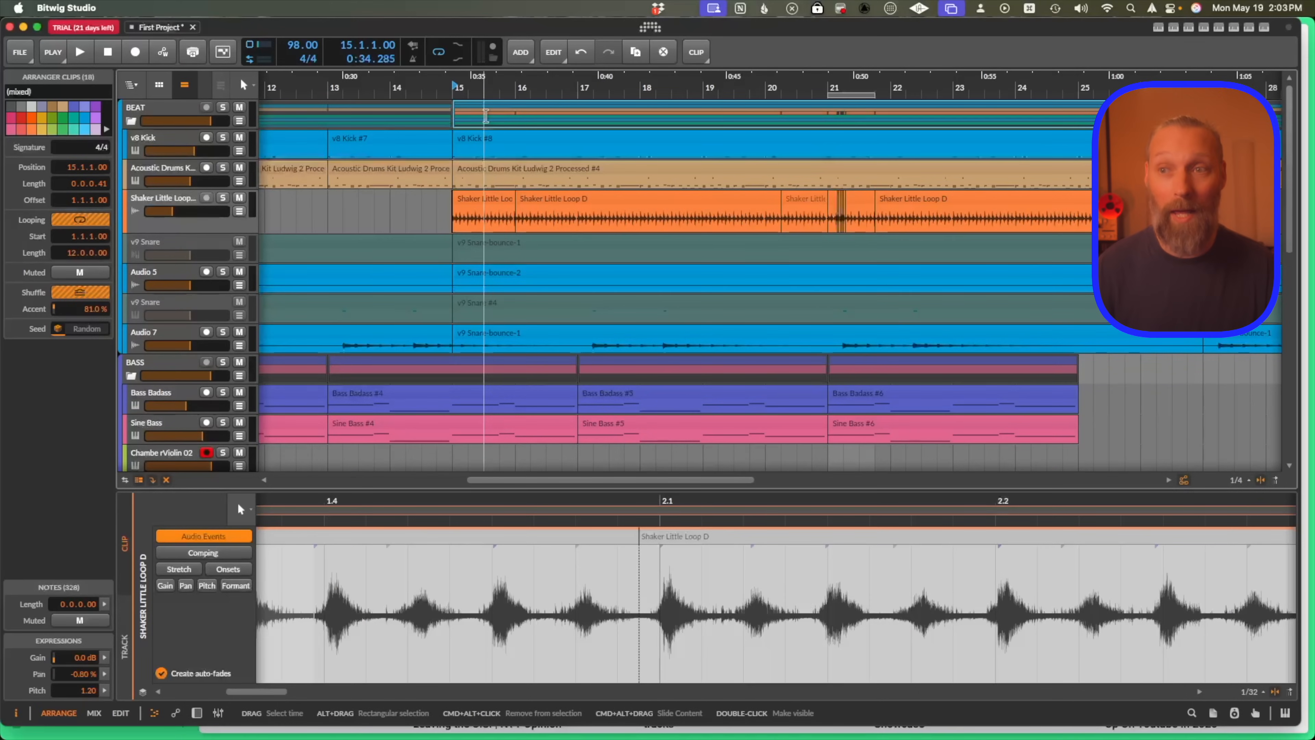
Bounce the selected BEAT group clips pre-fader to a new audio track.
right_click(486, 116)
left_click(548, 396)
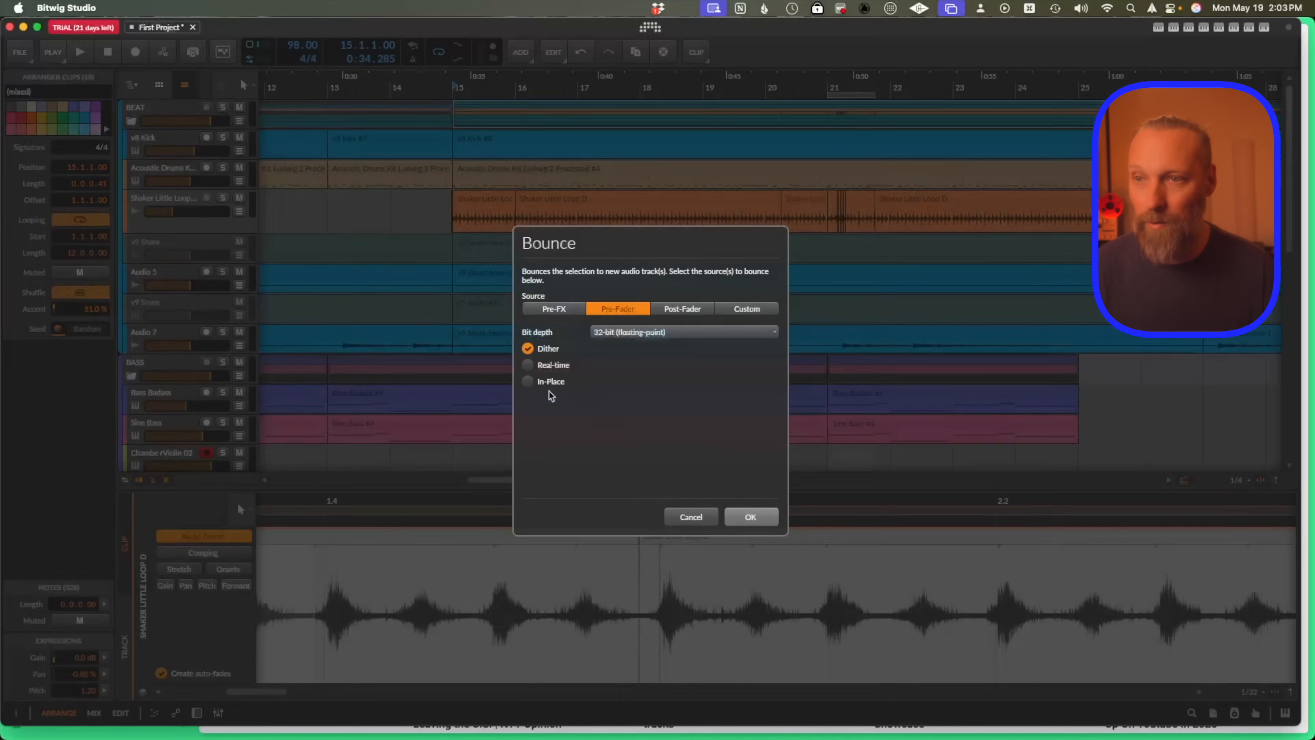
left_click(756, 516)
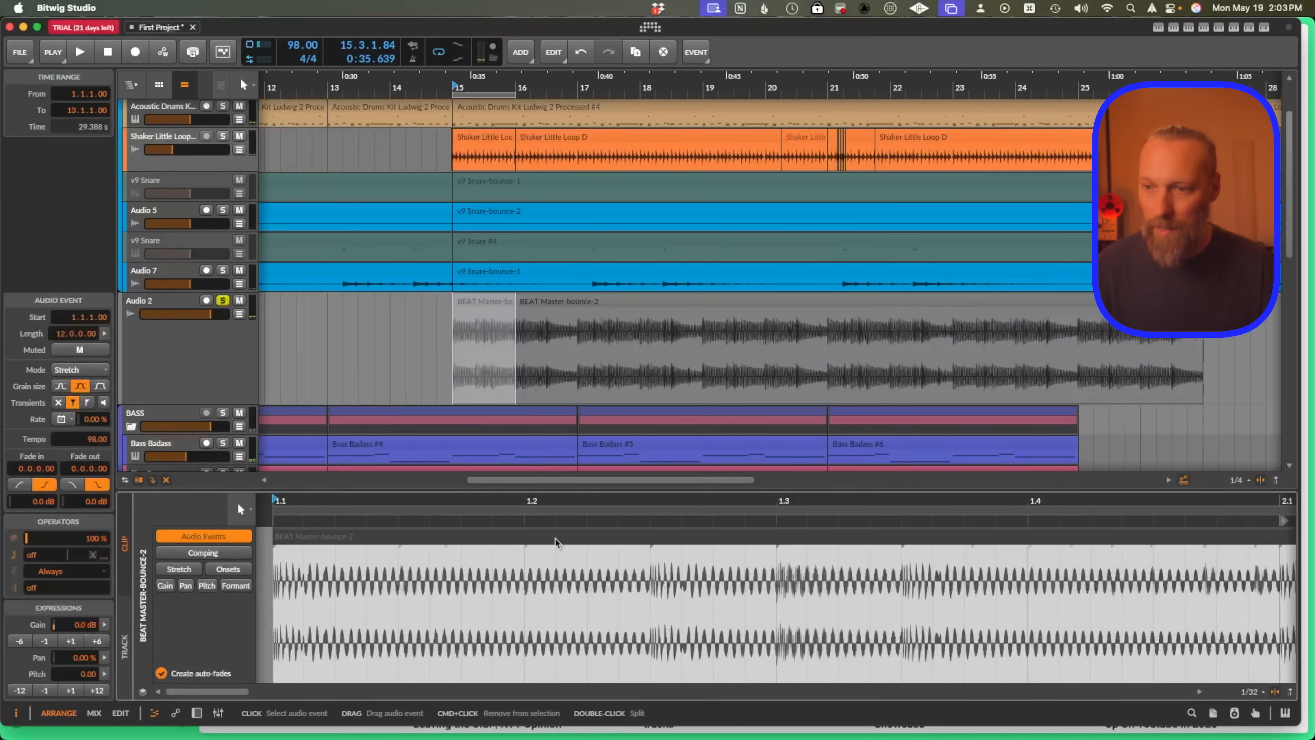
Slice the bounced BEAT Master-bounce-2 audio into separate events in the editor and start playback.
right_click(555, 539)
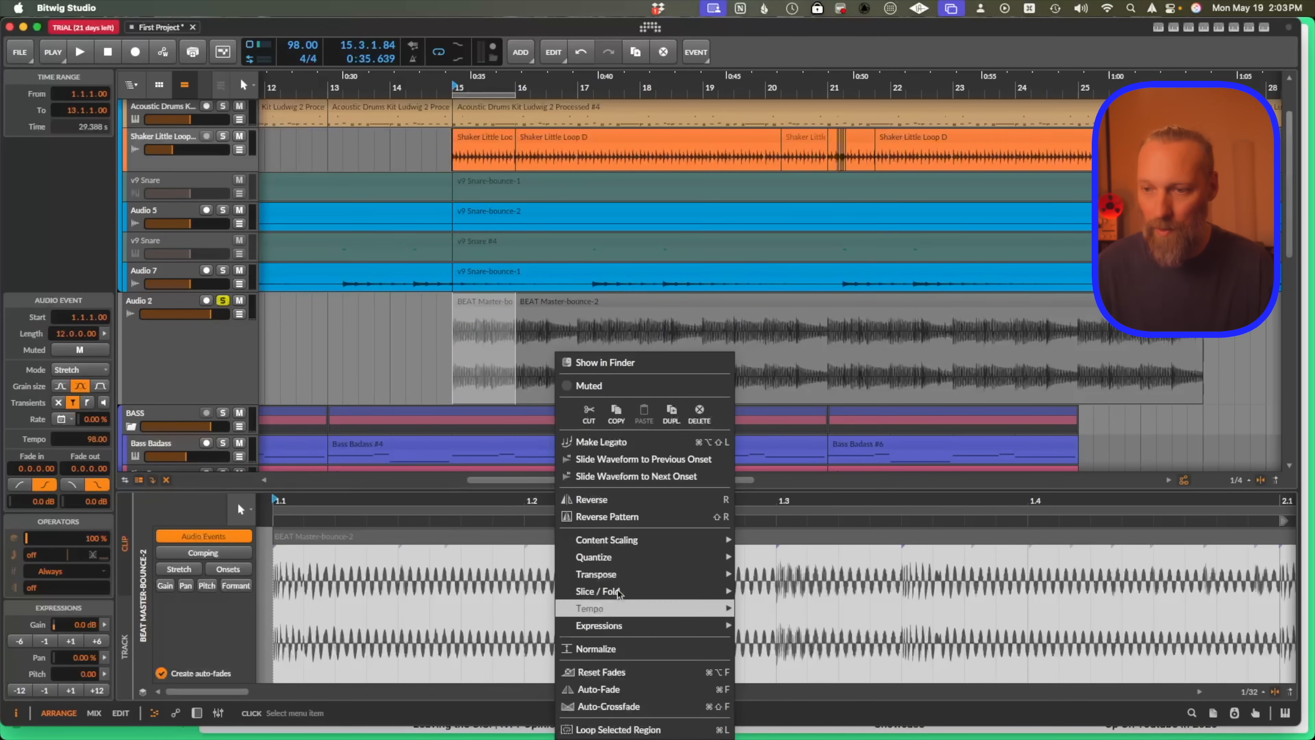
left_click(801, 591)
left_click(702, 417)
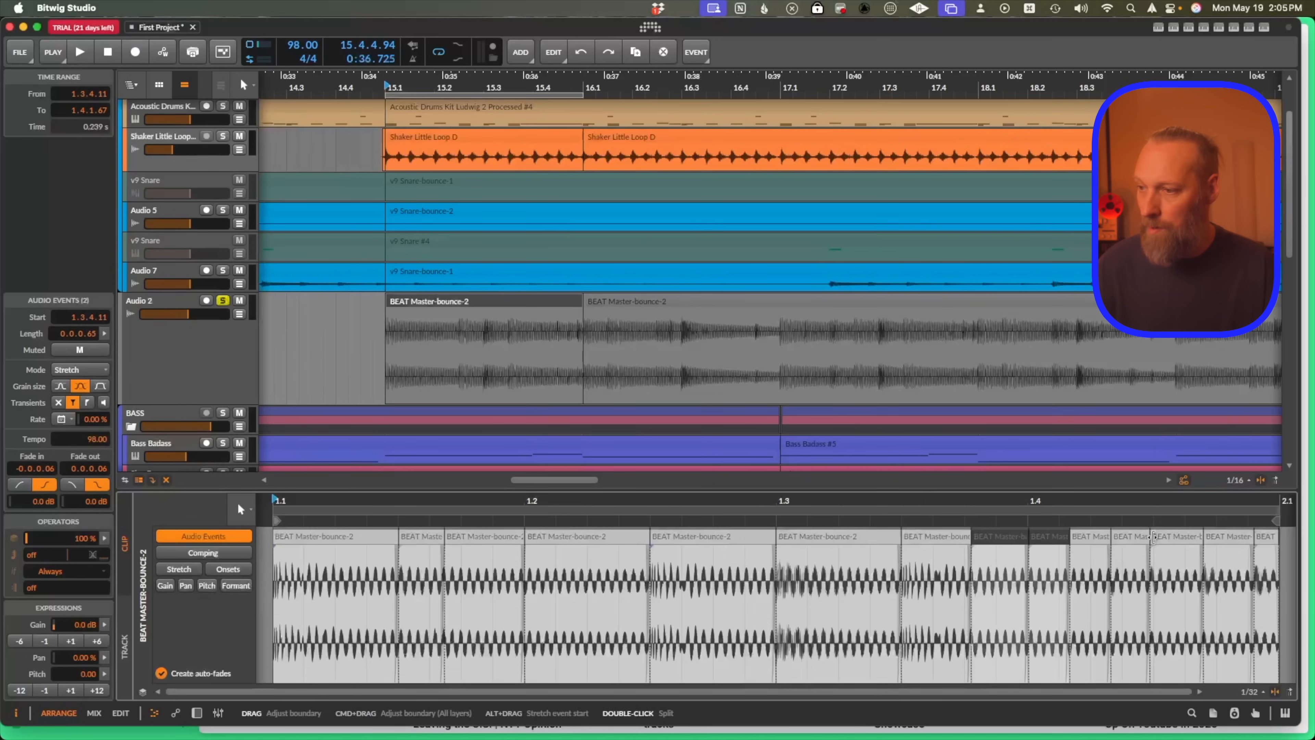
Shorten the ends of the events in the last beat to leave gaps, then play it back.
left_click(1173, 541, "shift")
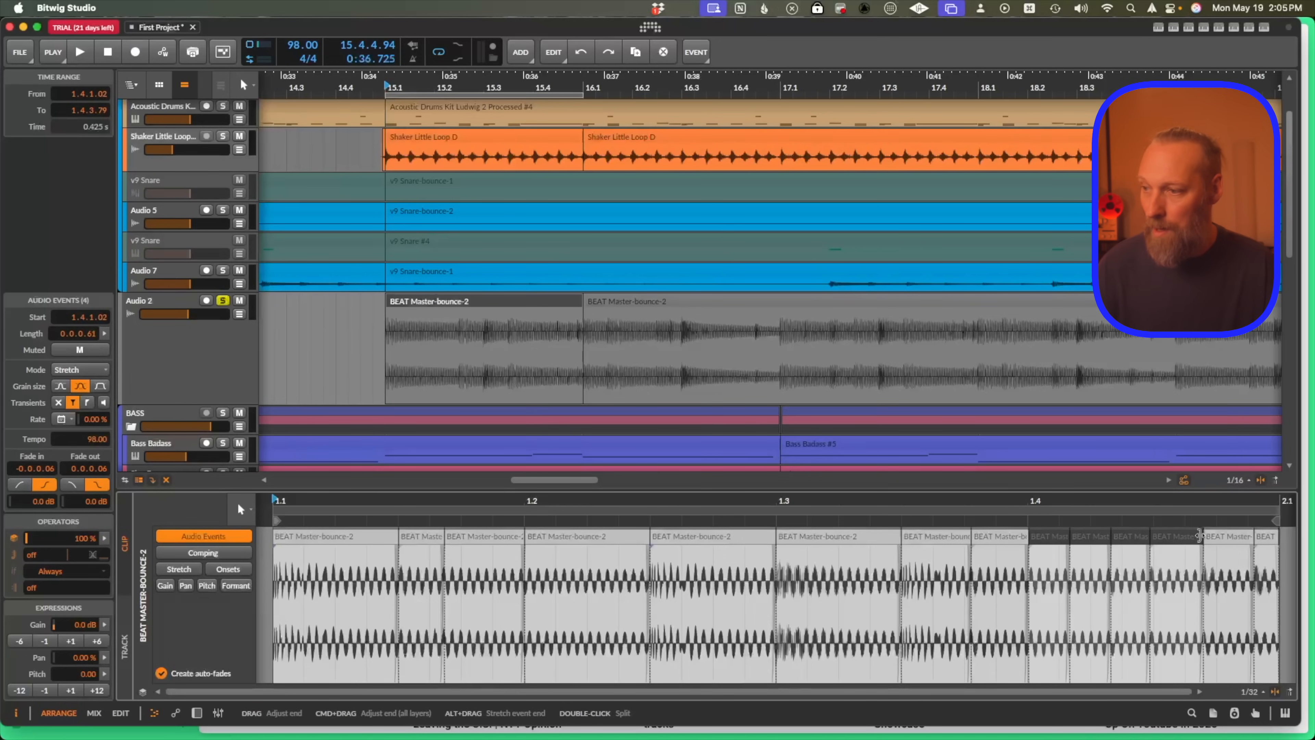
left_click_drag(1190, 537, 1182, 539)
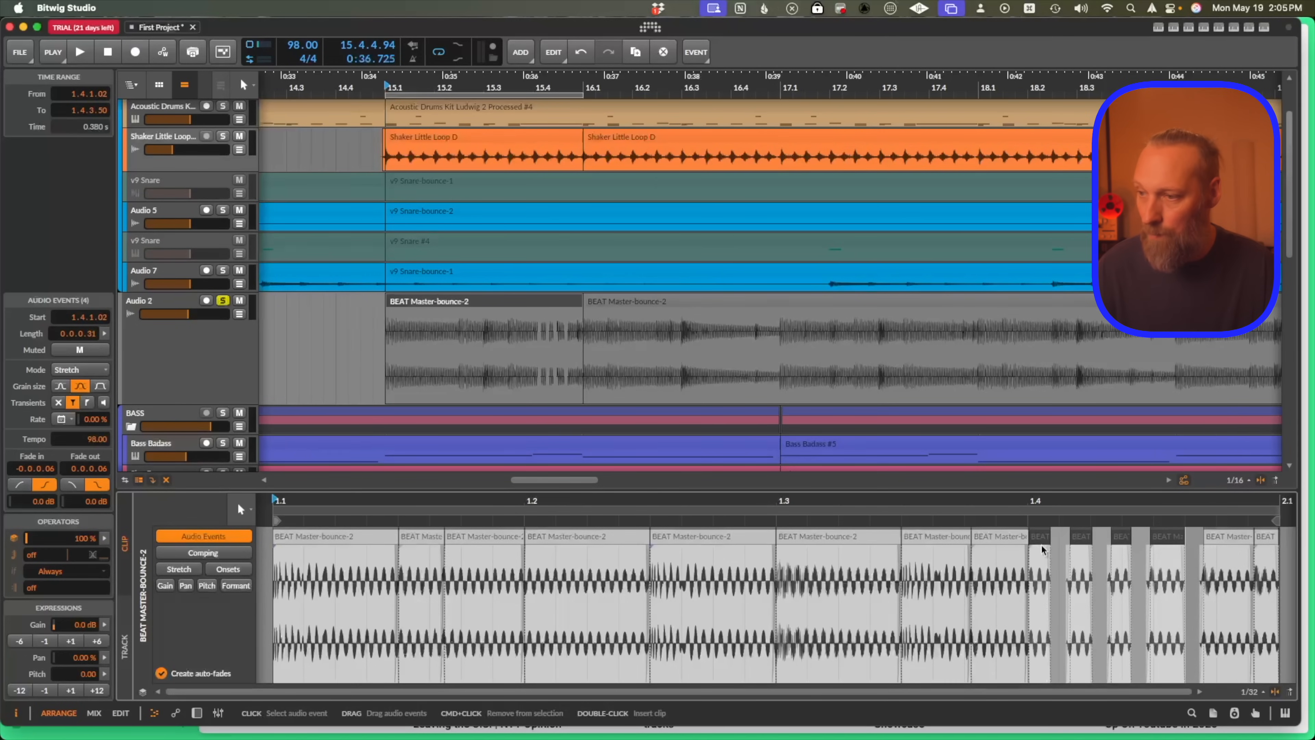
left_click(650, 519)
key("space")
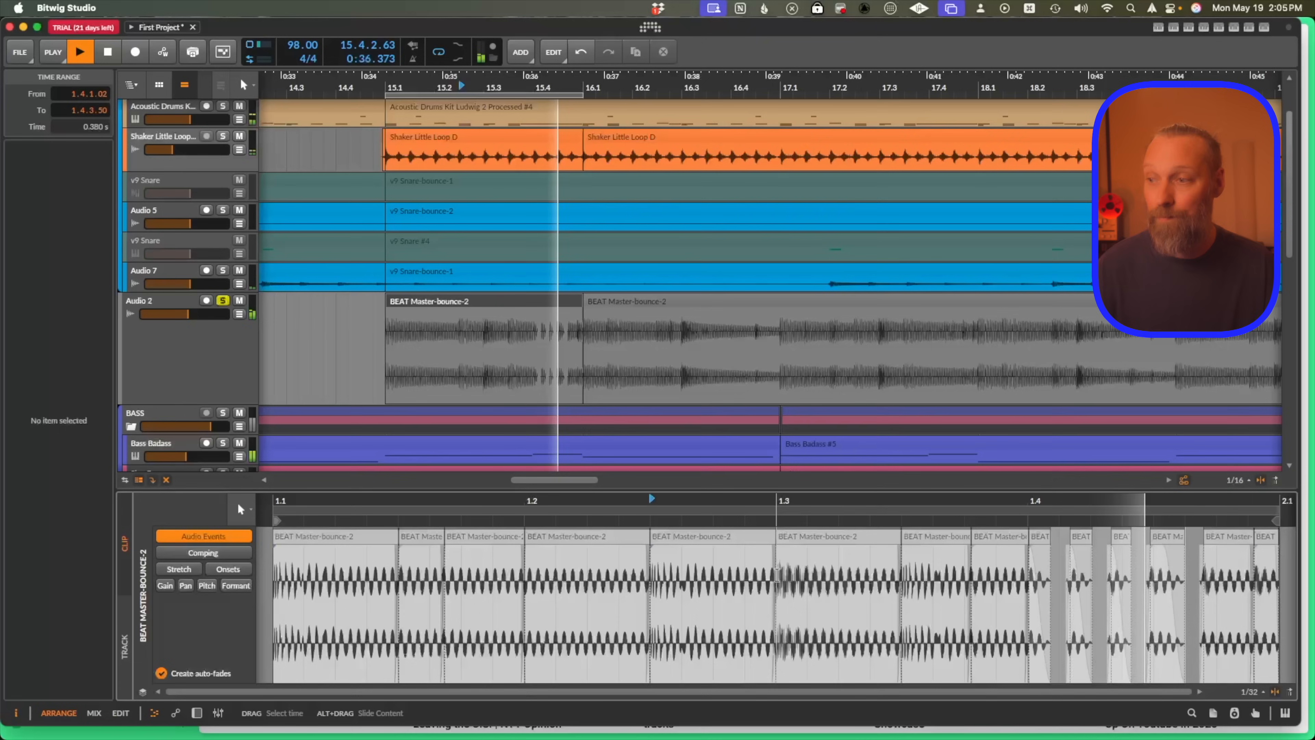
key("space")
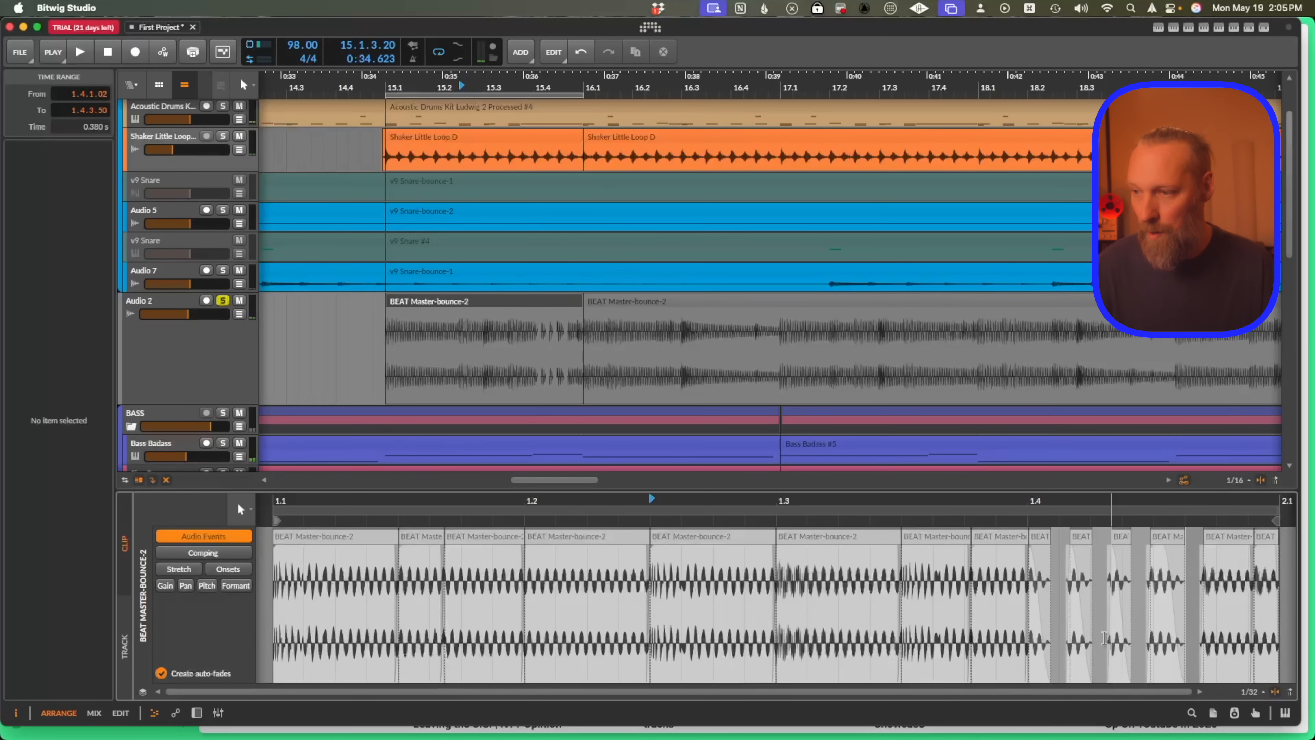
Randomize the pan of the last-beat events with the pan histogram and play back.
left_click(1037, 536)
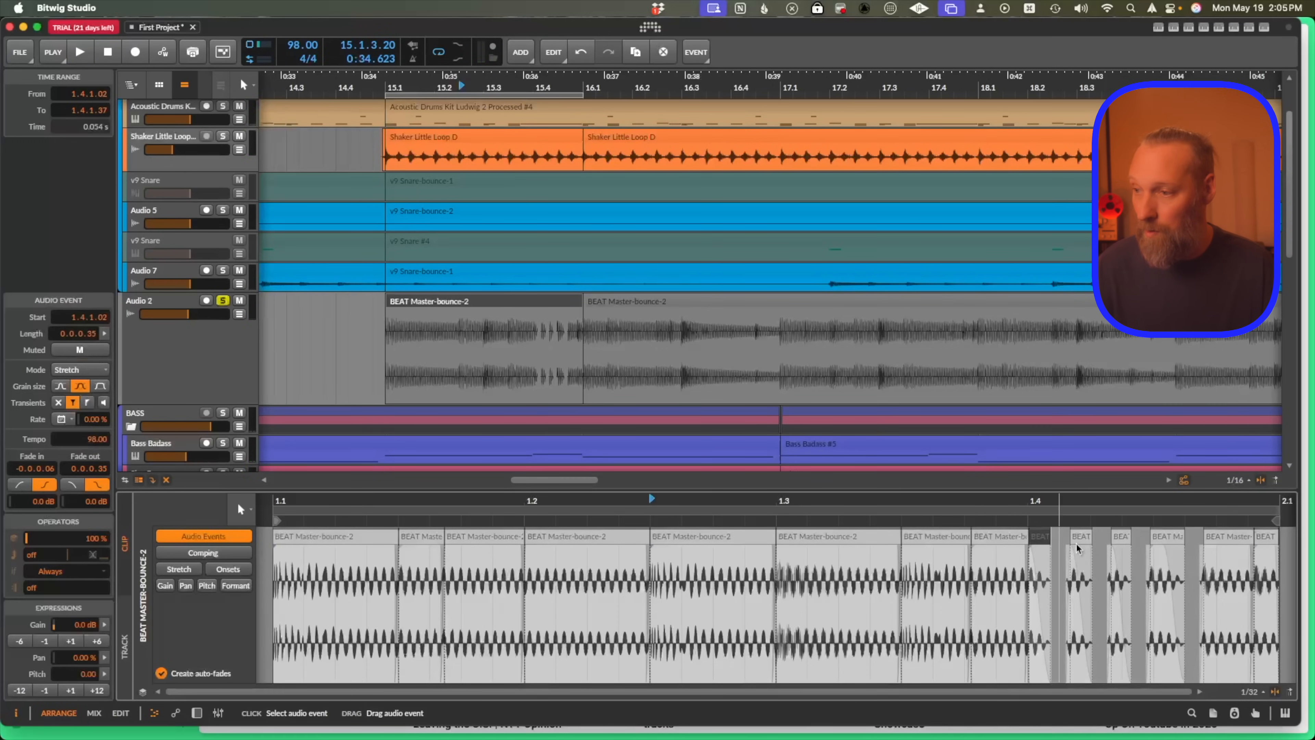
left_click(104, 659)
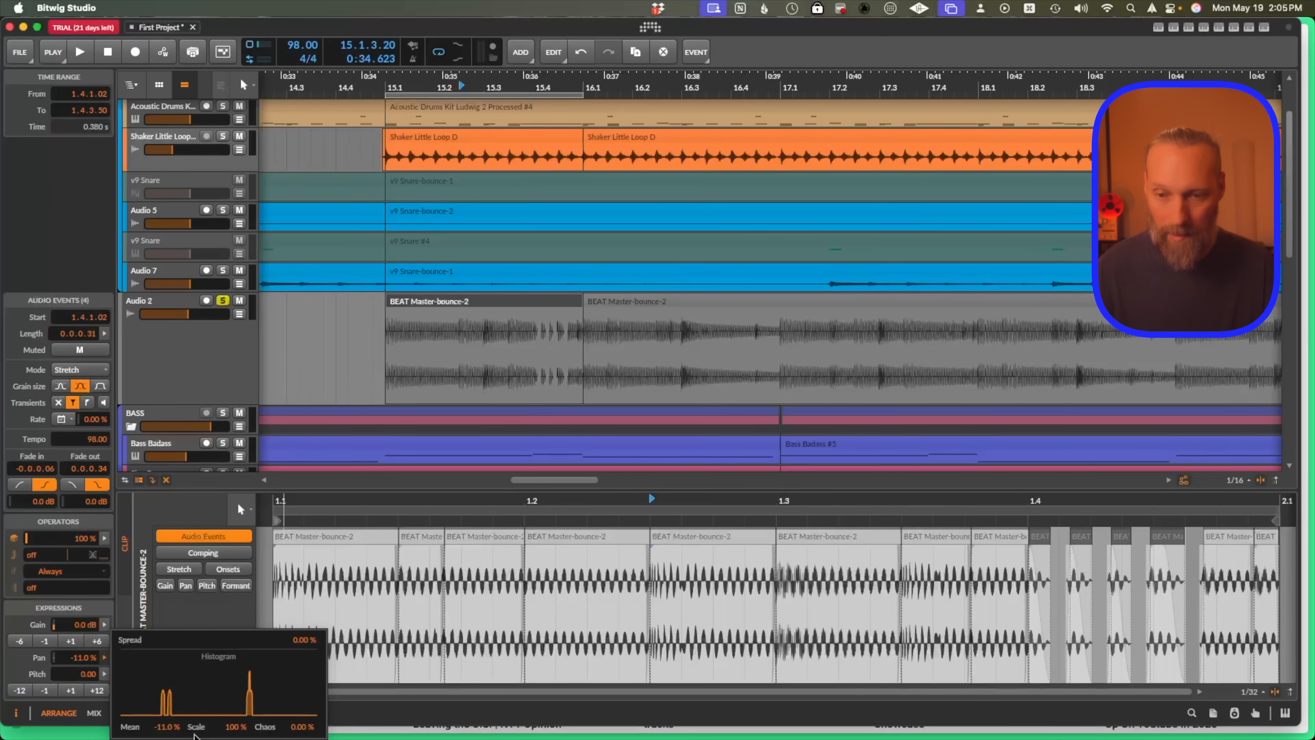
left_click_drag(236, 726, 235, 713)
key("space")
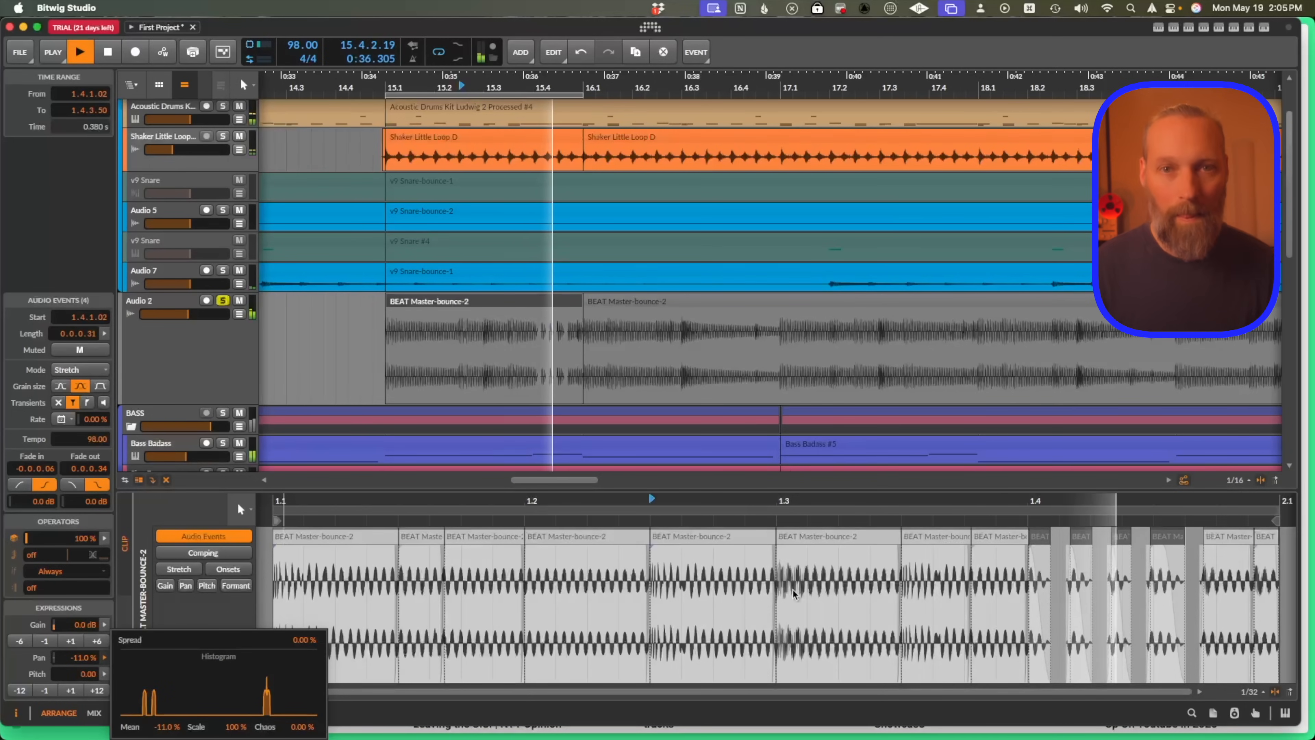
Reverse the event starting at 1.3 and play the result.
left_click(666, 535)
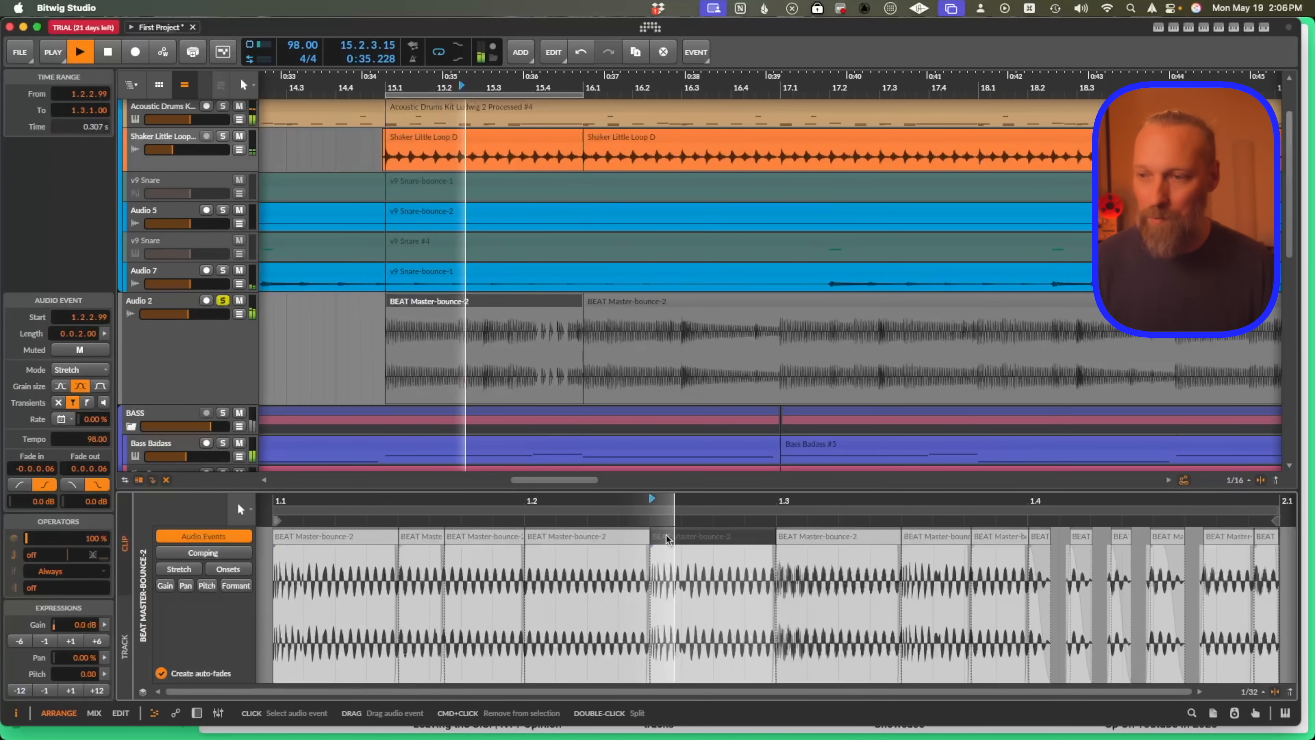
key("space")
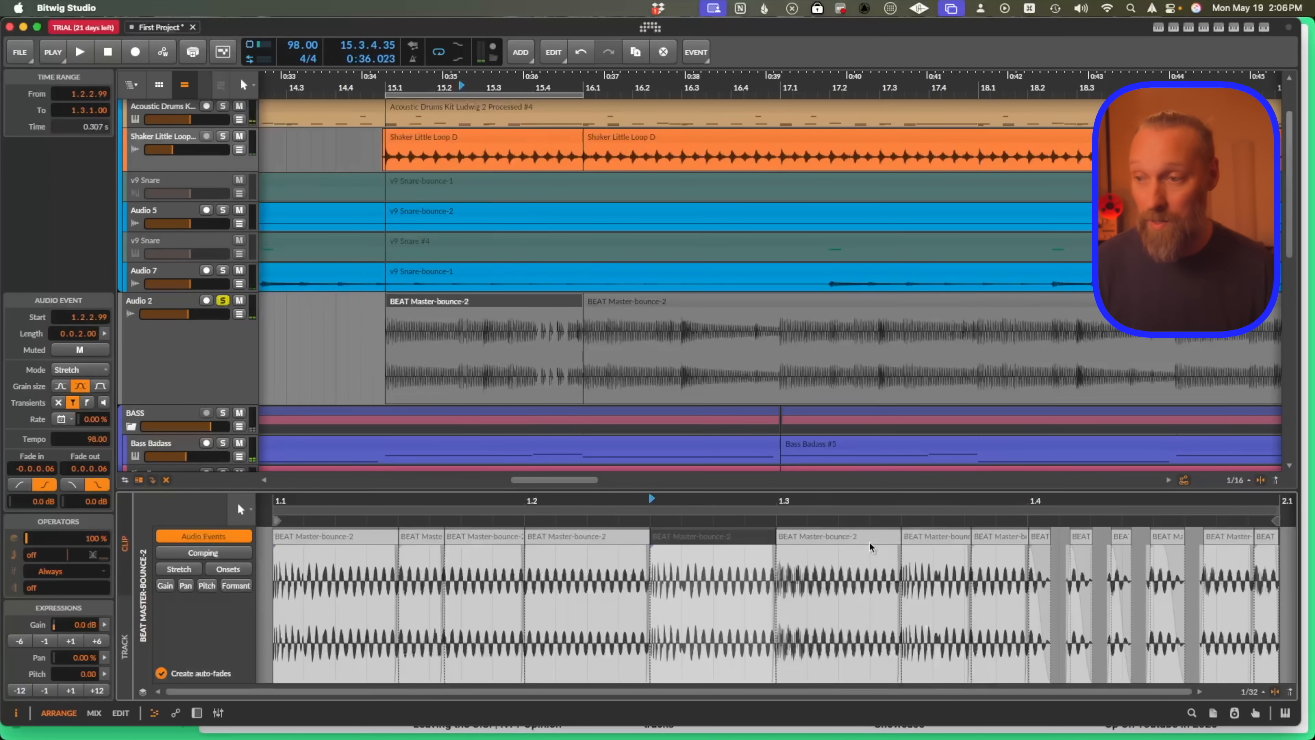
left_click(832, 534)
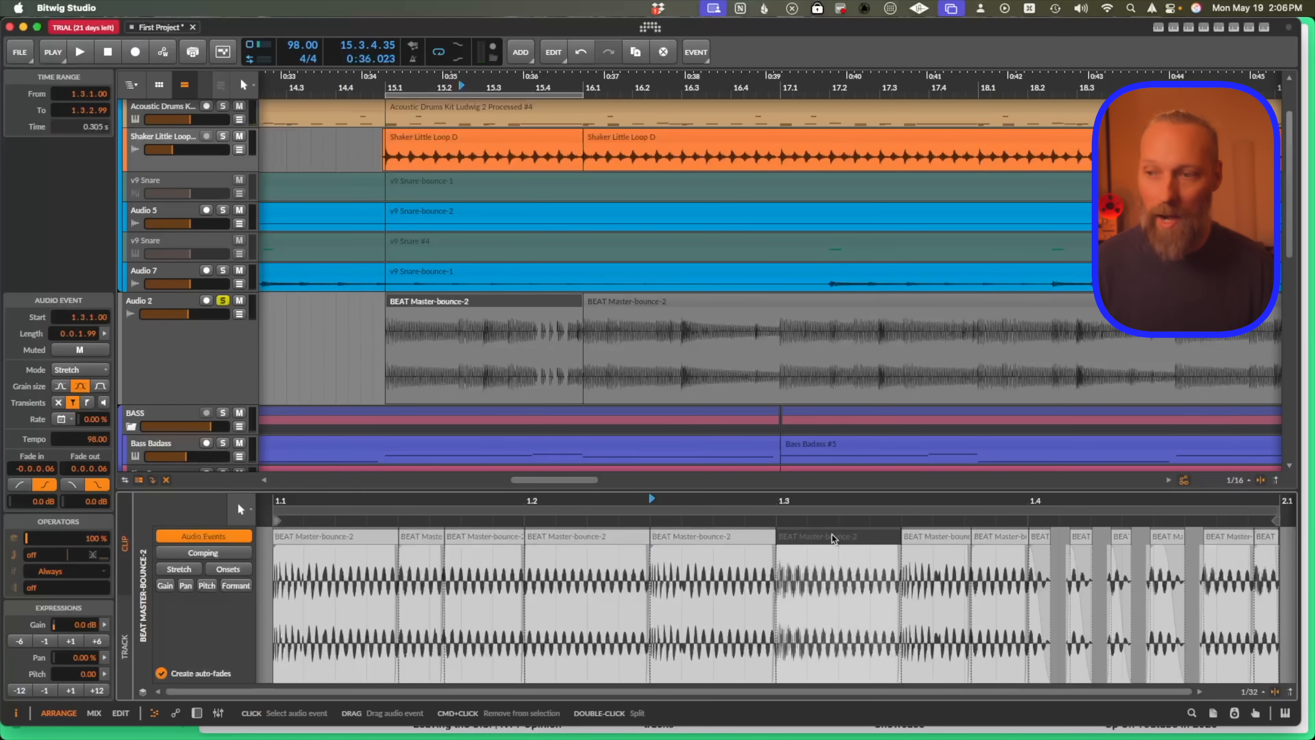
key("super+r")
key("space")
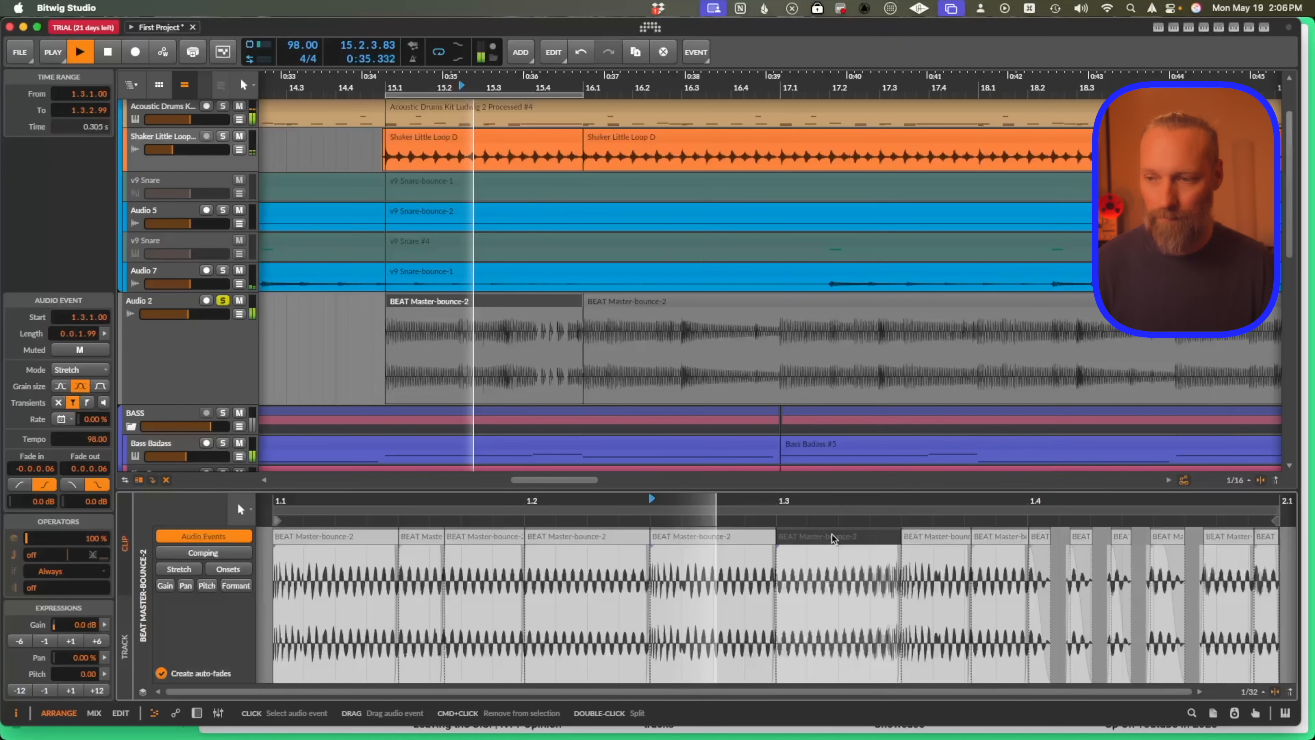
key("space")
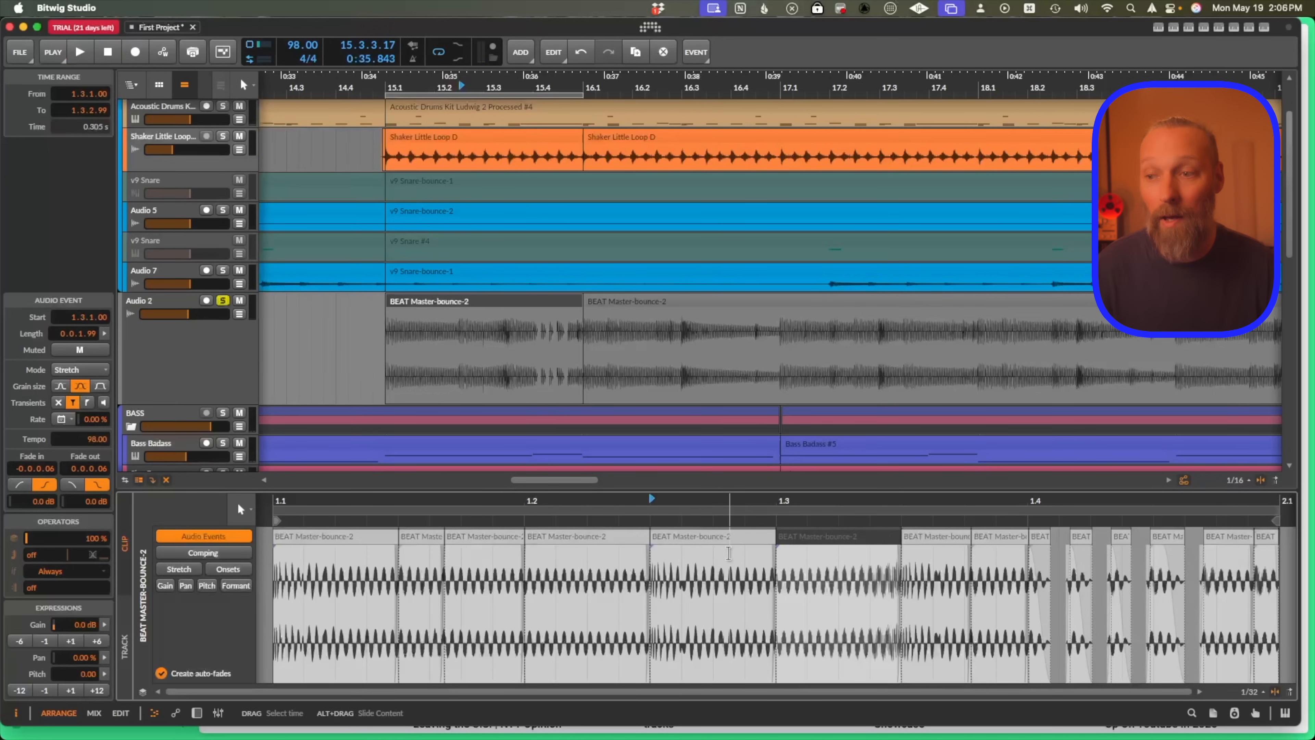
Select two events around beat 1.2 and play them back.
left_click(694, 539)
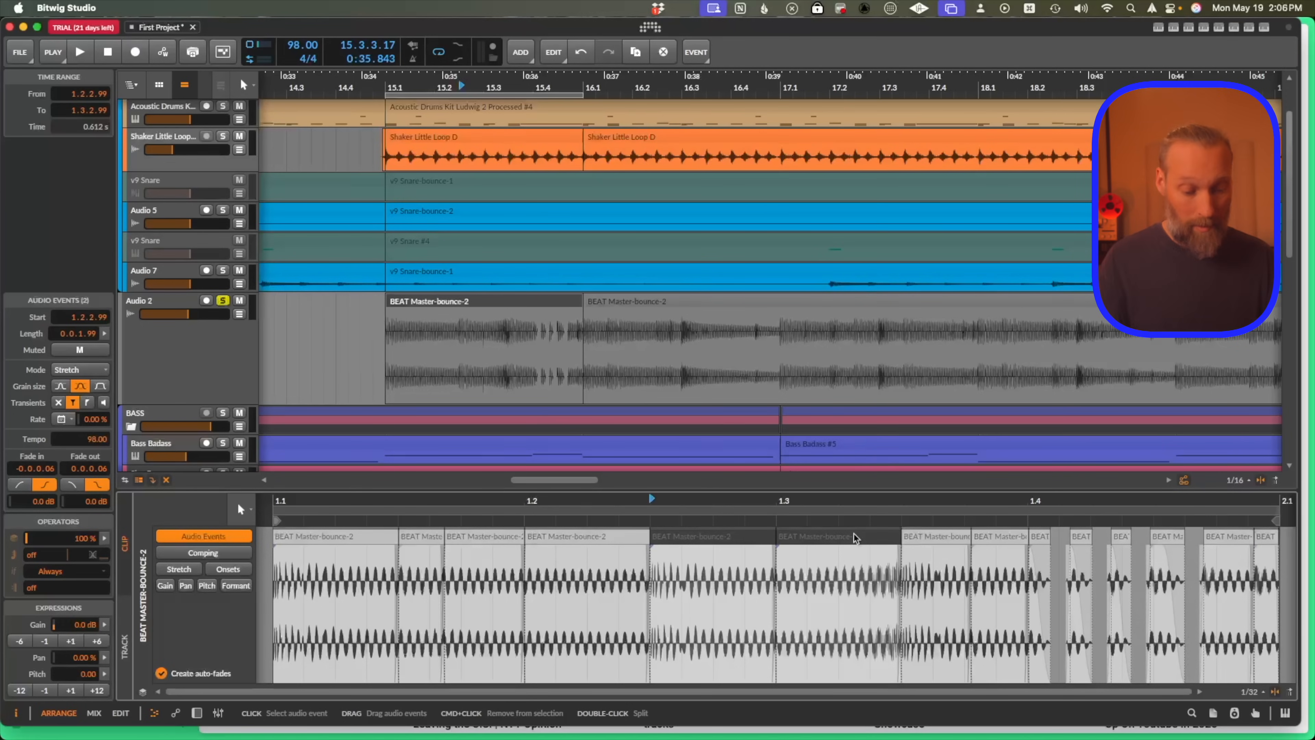
key("space")
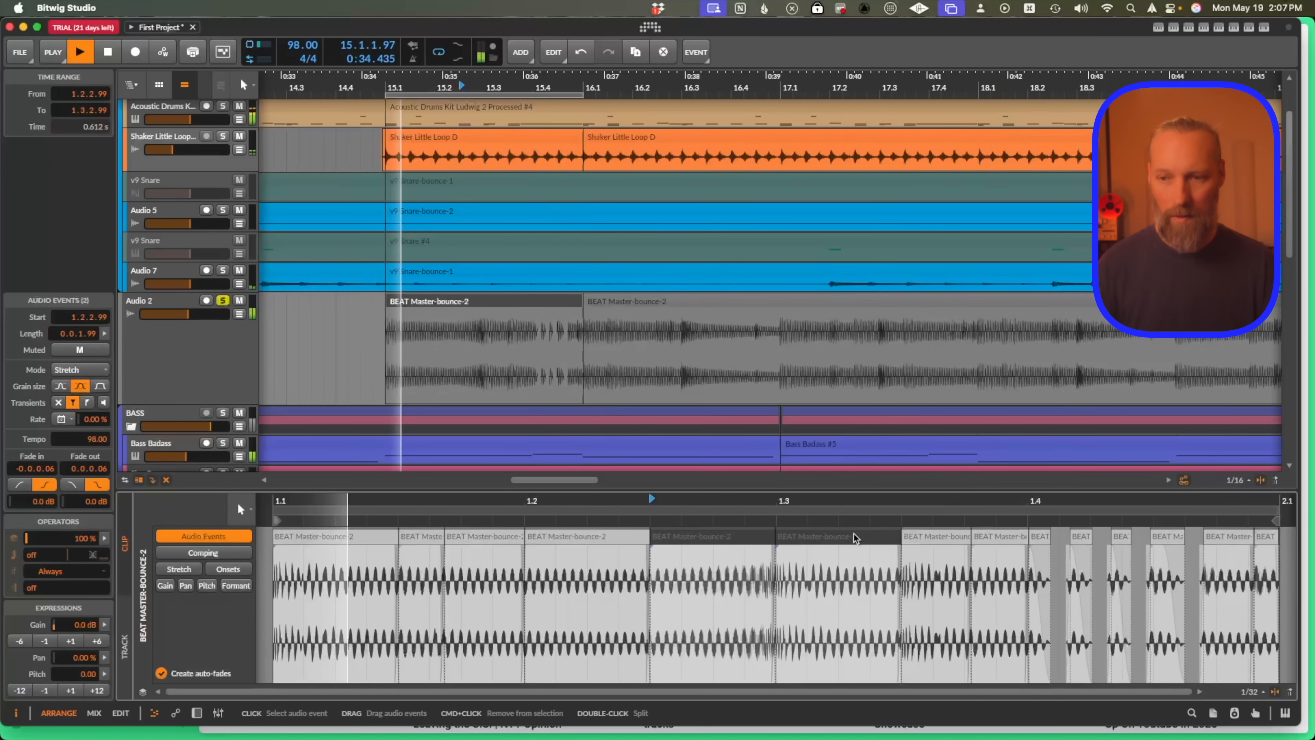
key("space")
Select the events in the first beat, undo the last event edit, and play back.
left_click(381, 544)
left_click(496, 536, "shift")
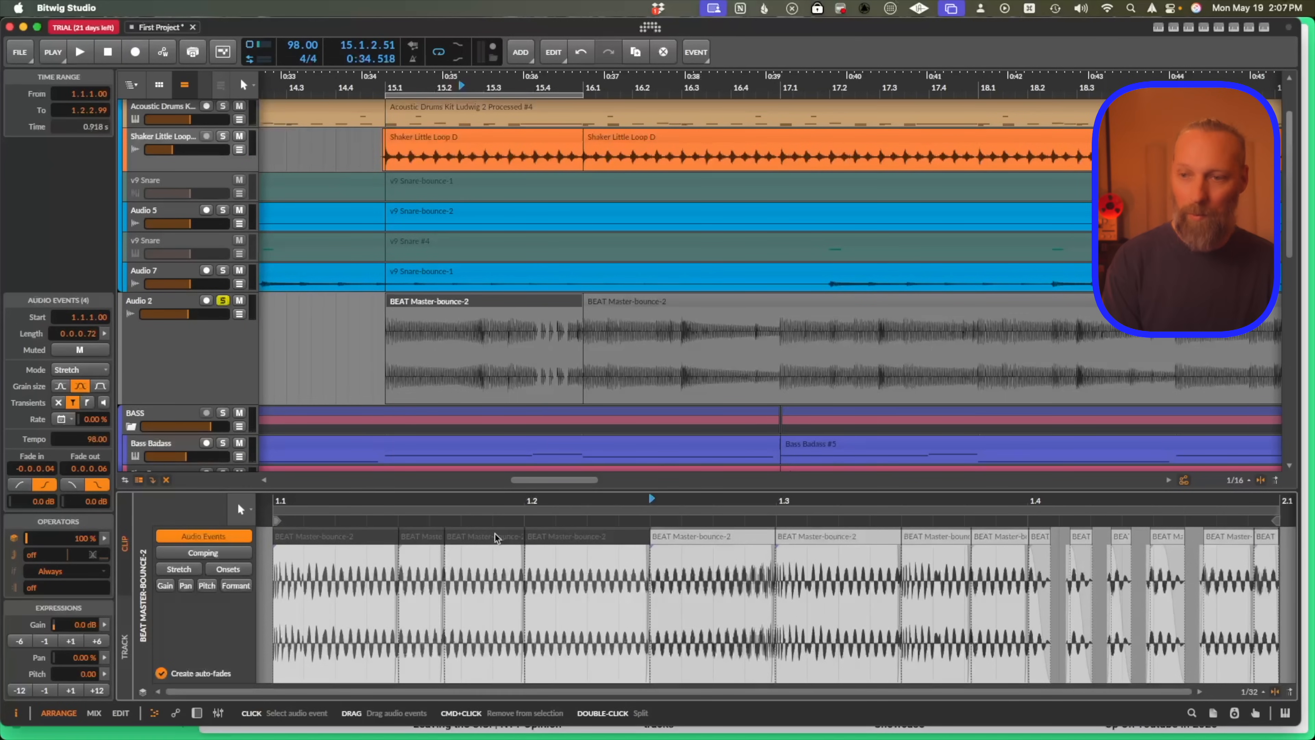
key("super+z")
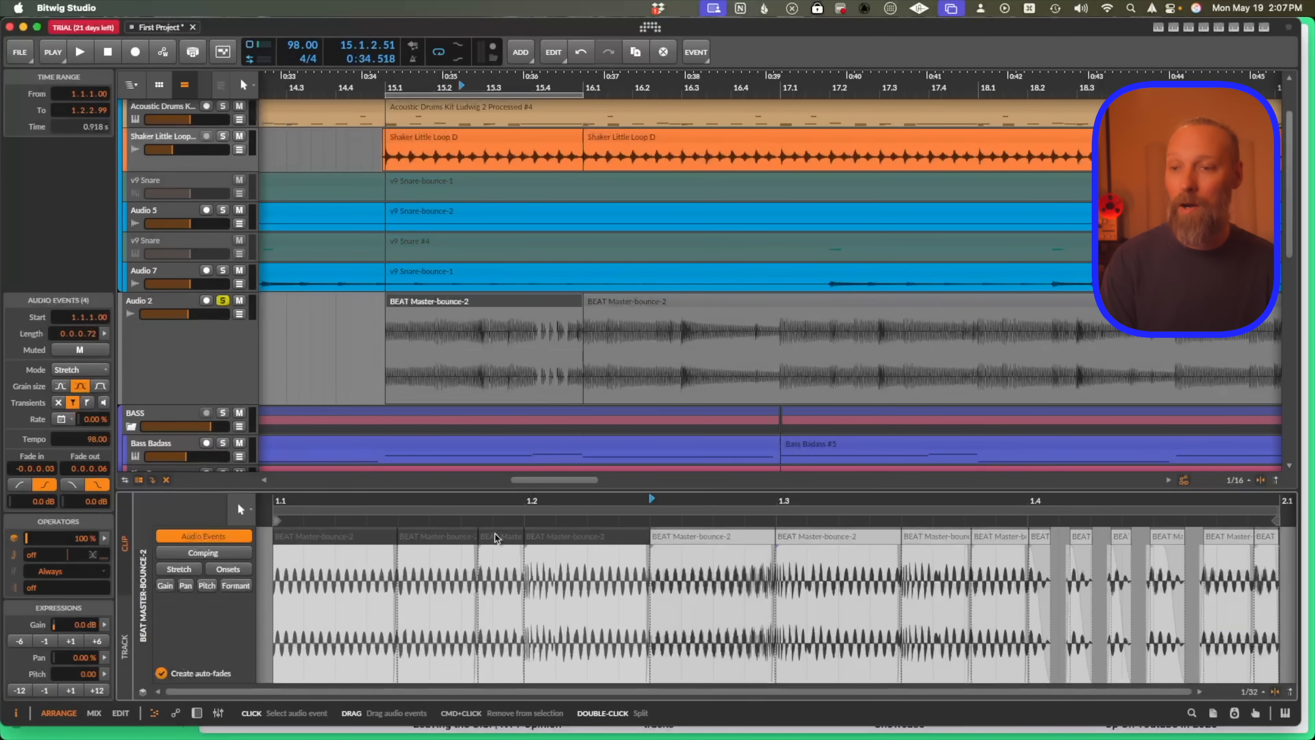
key("space")
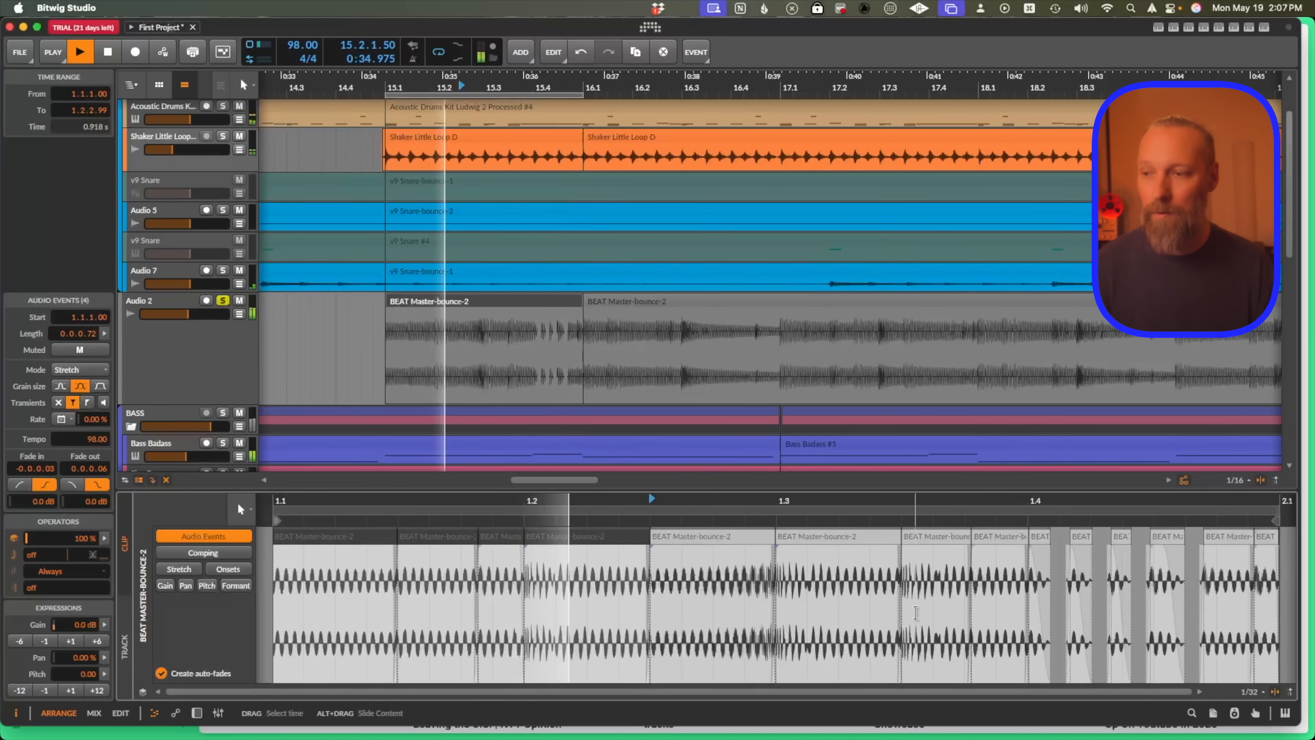
Select the event at 1.2.4.99 and adjust its repeat curve, playing back the result.
key("space")
left_click(802, 539)
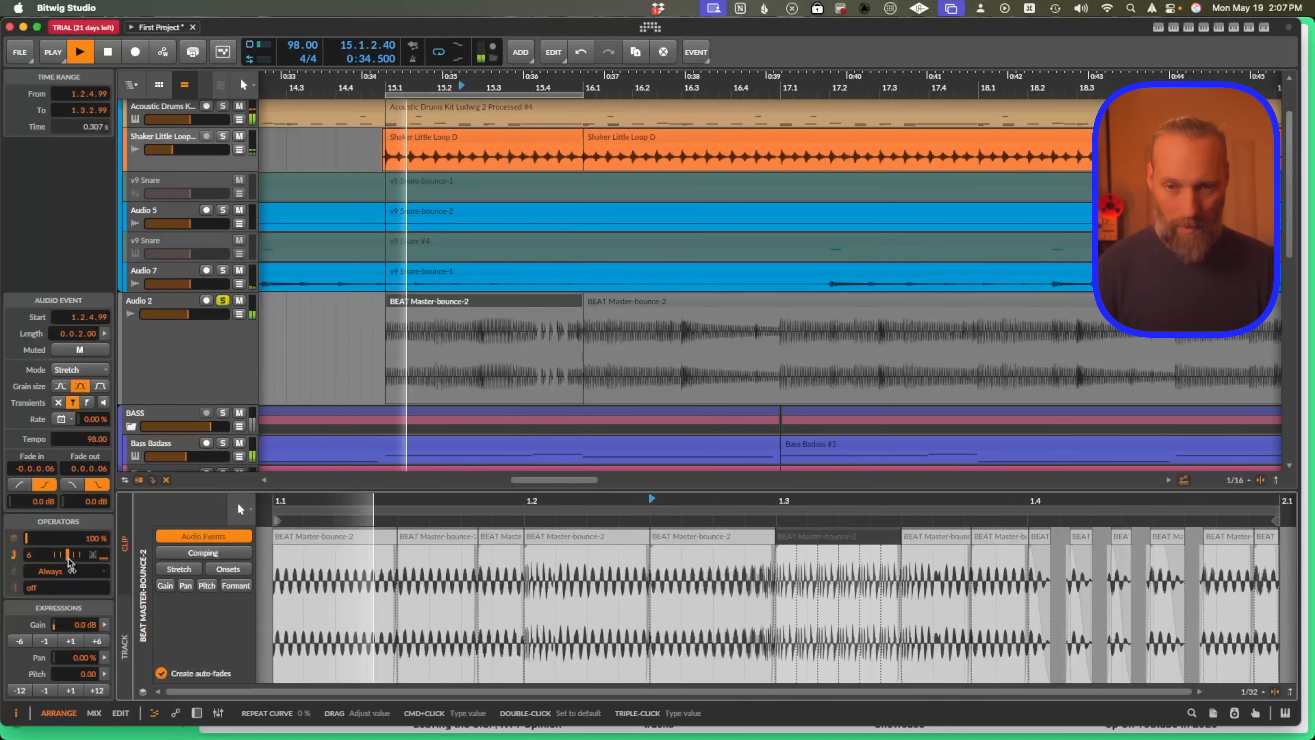
left_click_drag(70, 561, 61, 559)
key("space")
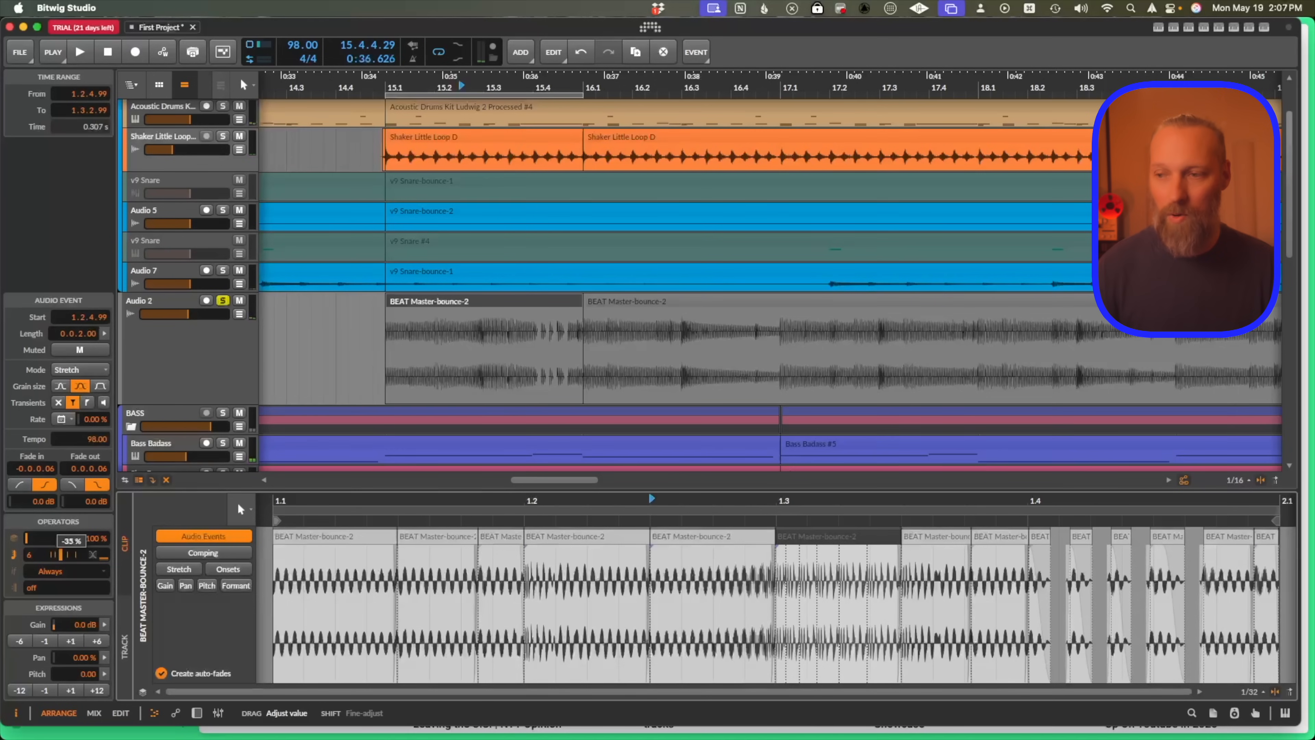
Play the pattern back, then select the audio event at 1.3.3 and play it again.
key("space")
key("space")
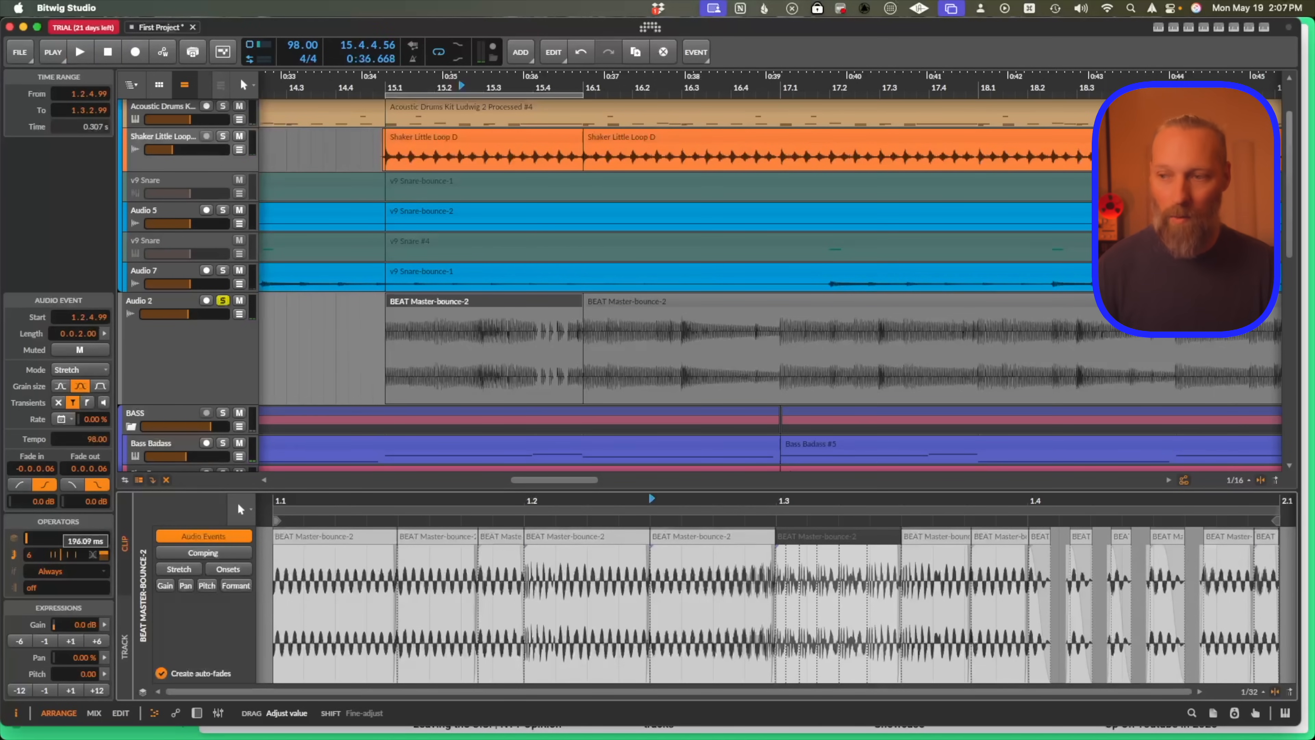
key("space")
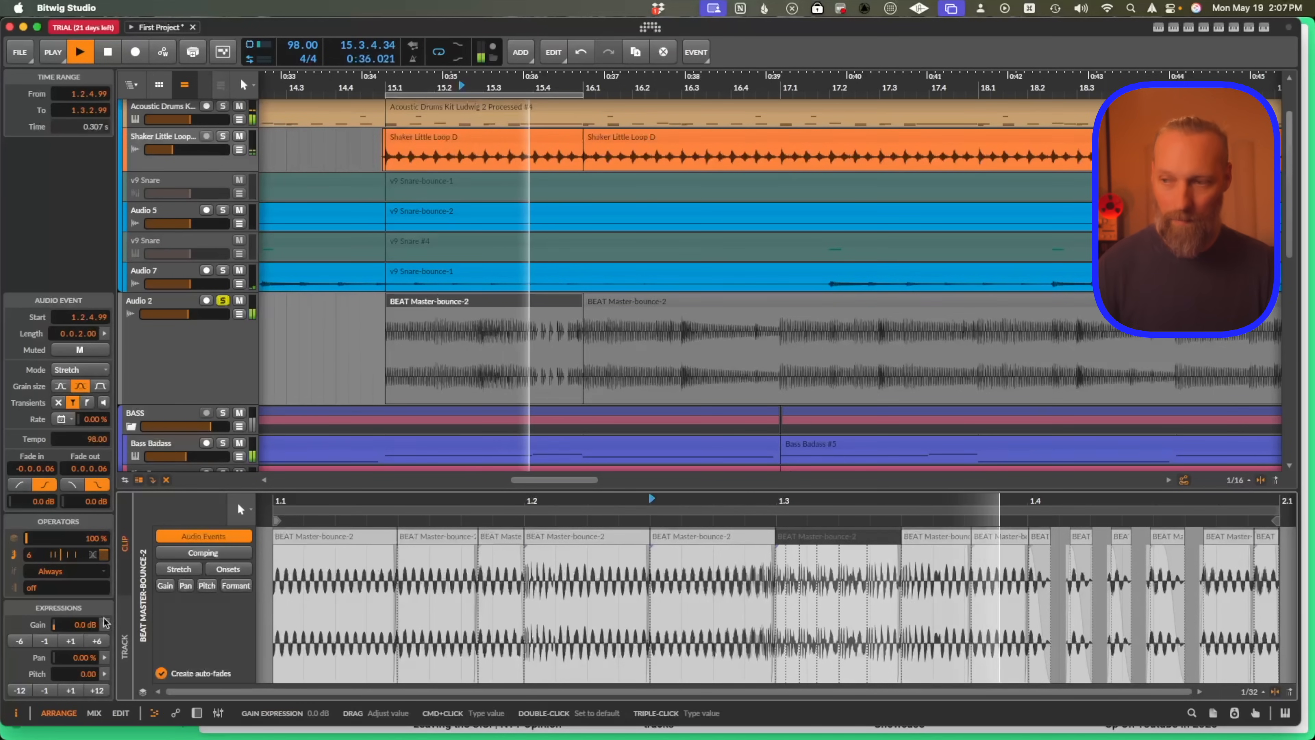
left_click_drag(729, 538, 981, 548)
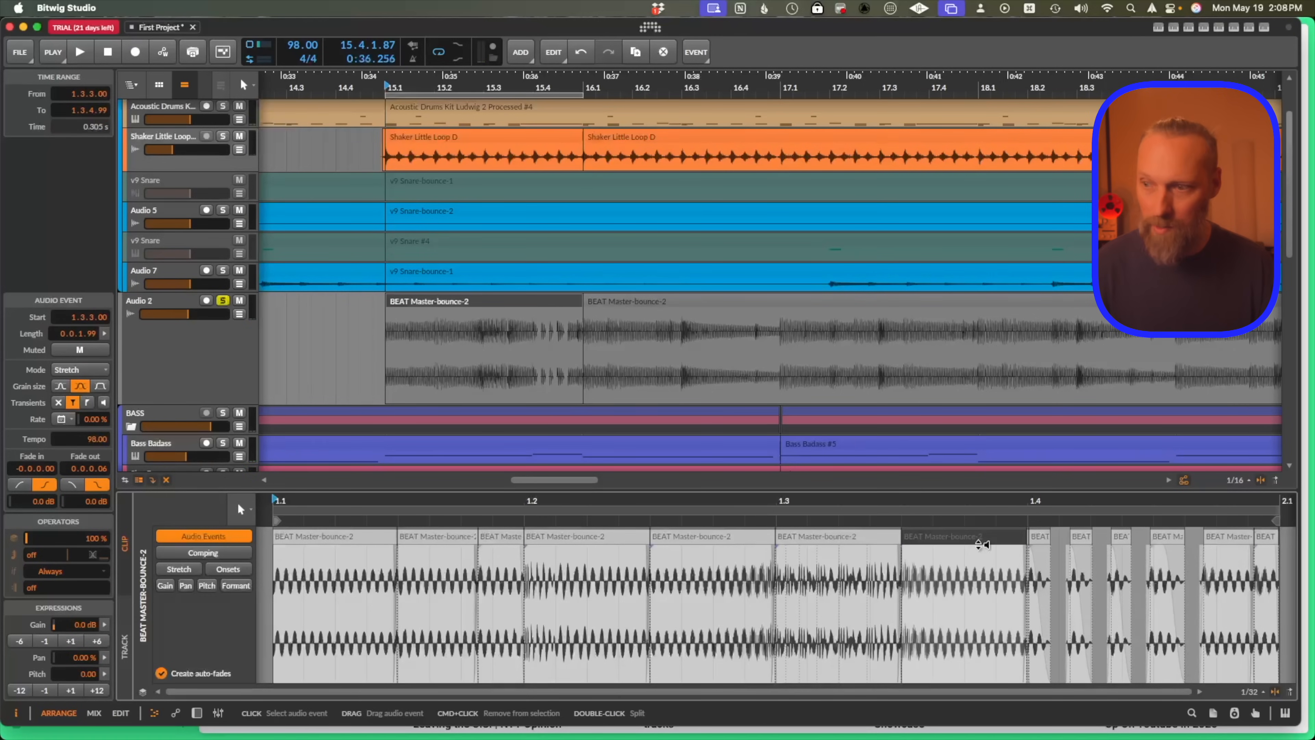
key("space")
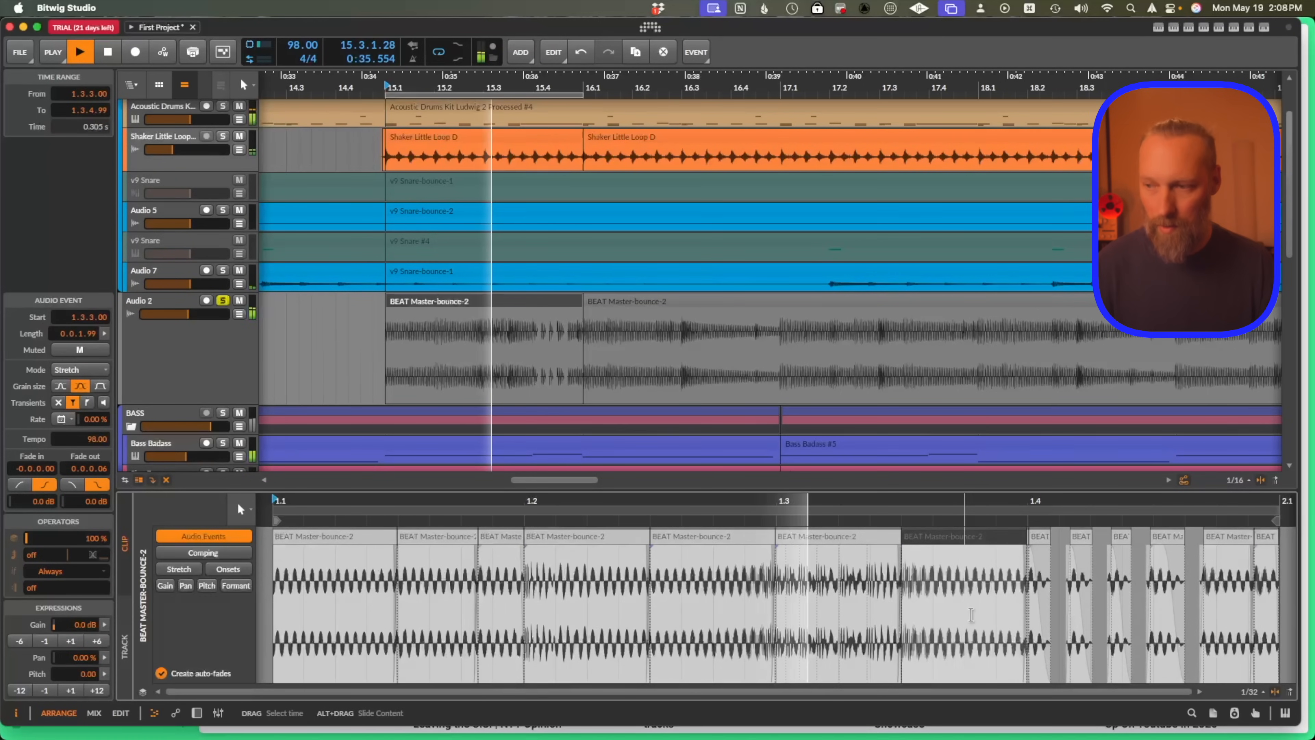
Duplicate the Audio 2 clip's time range from 15.3.1 to 15.4.1 right after itself.
key("super+minus")
key("super+minus")
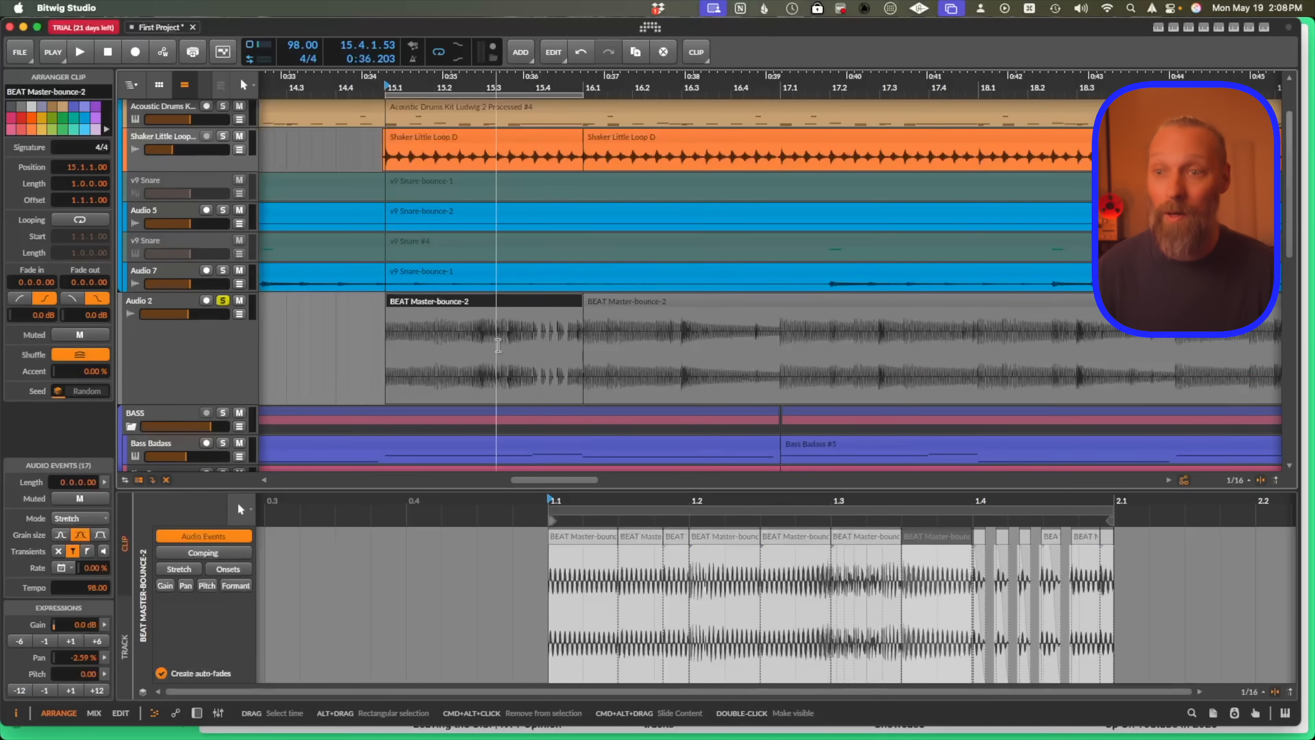
left_click_drag(483, 349, 546, 349)
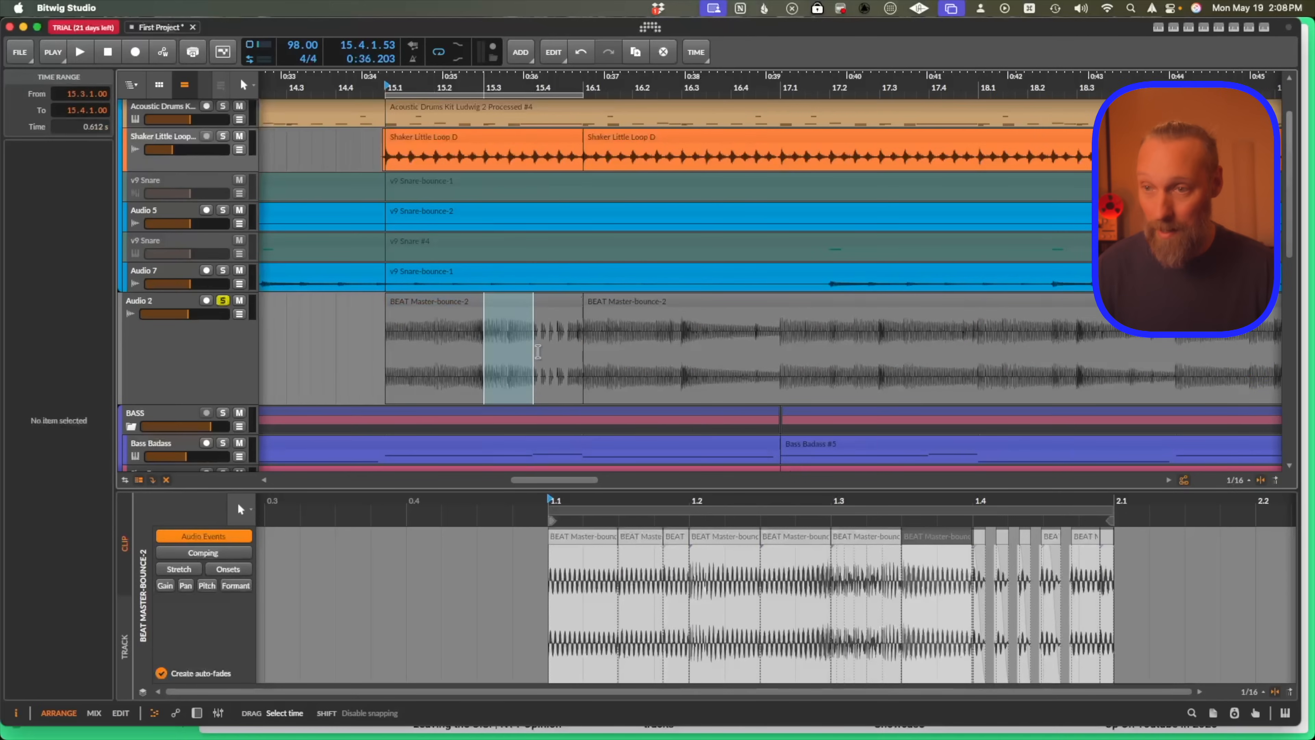
key("super+d")
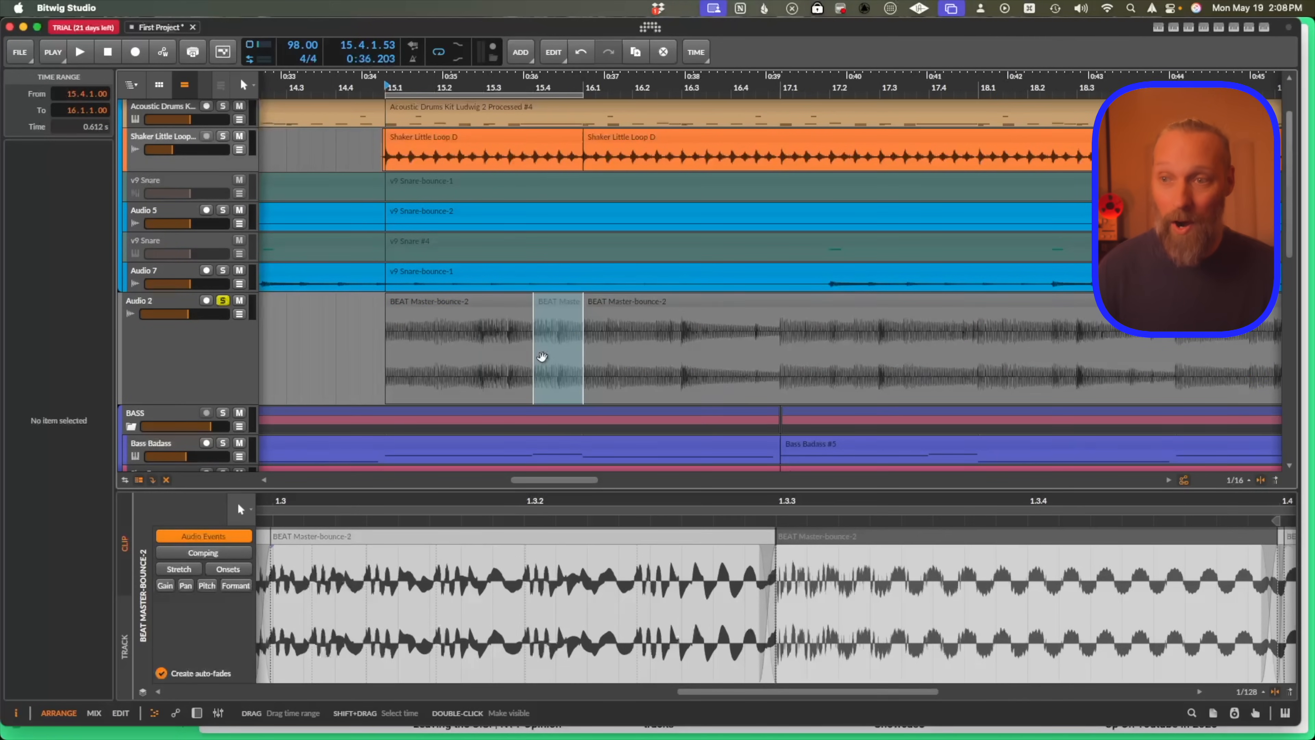
Split off a short slice of the Audio 2 clip around 15.2.2 and reverse it.
left_click(544, 342)
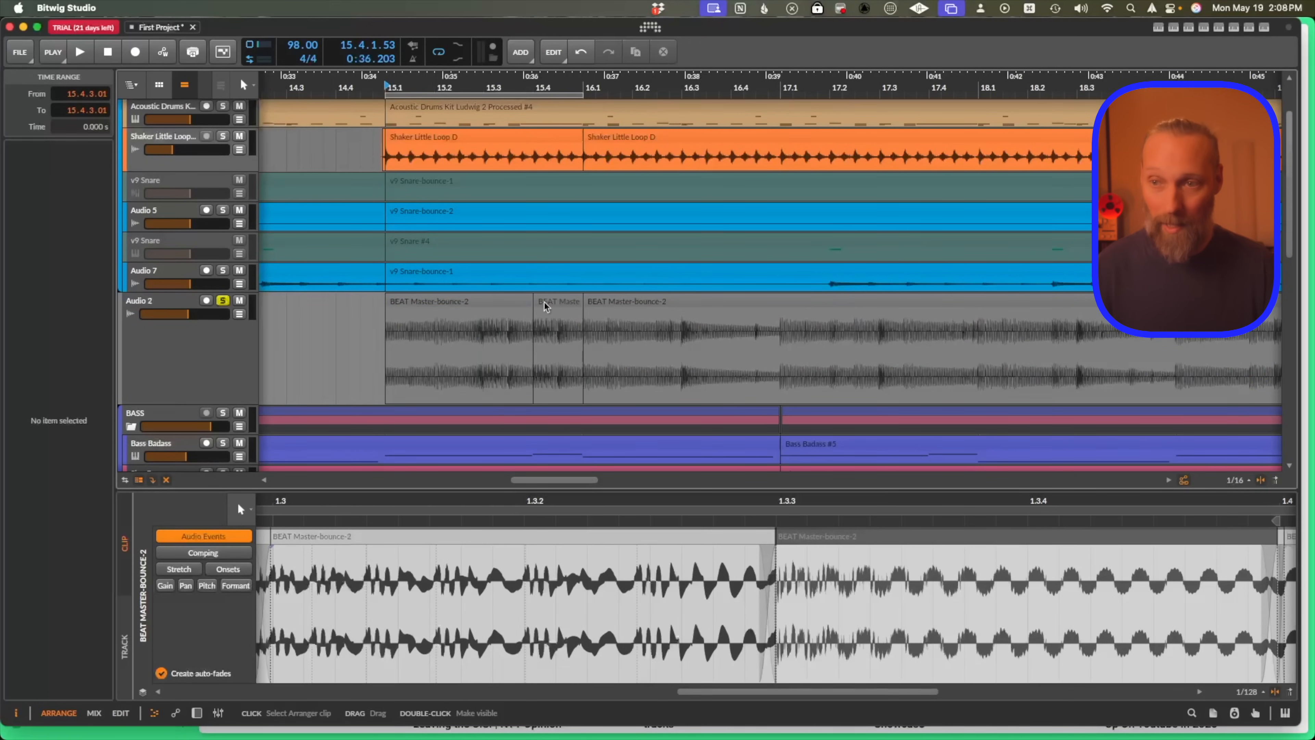
left_click_drag(477, 358, 456, 359)
key("super+e")
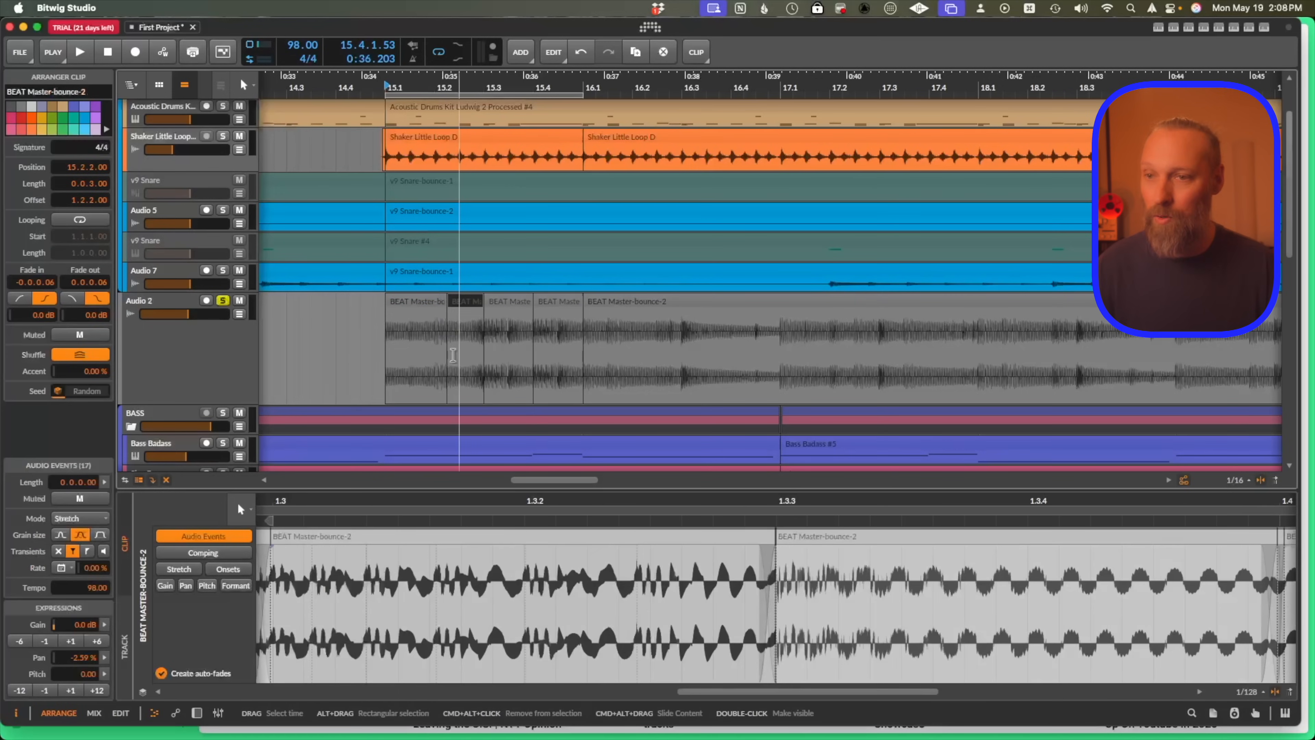
key("r")
Play back the Audio 2 clip from its start at 15.1.
left_click(384, 348)
key("space")
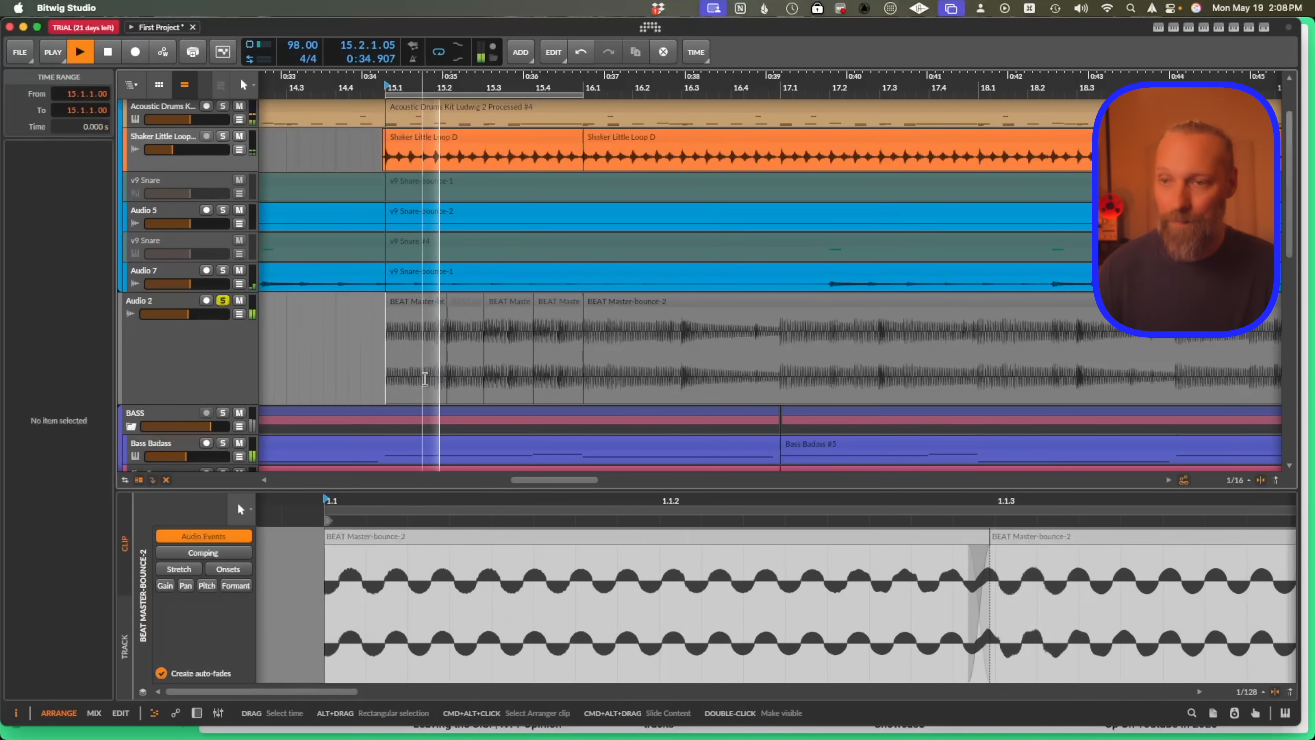
key("space")
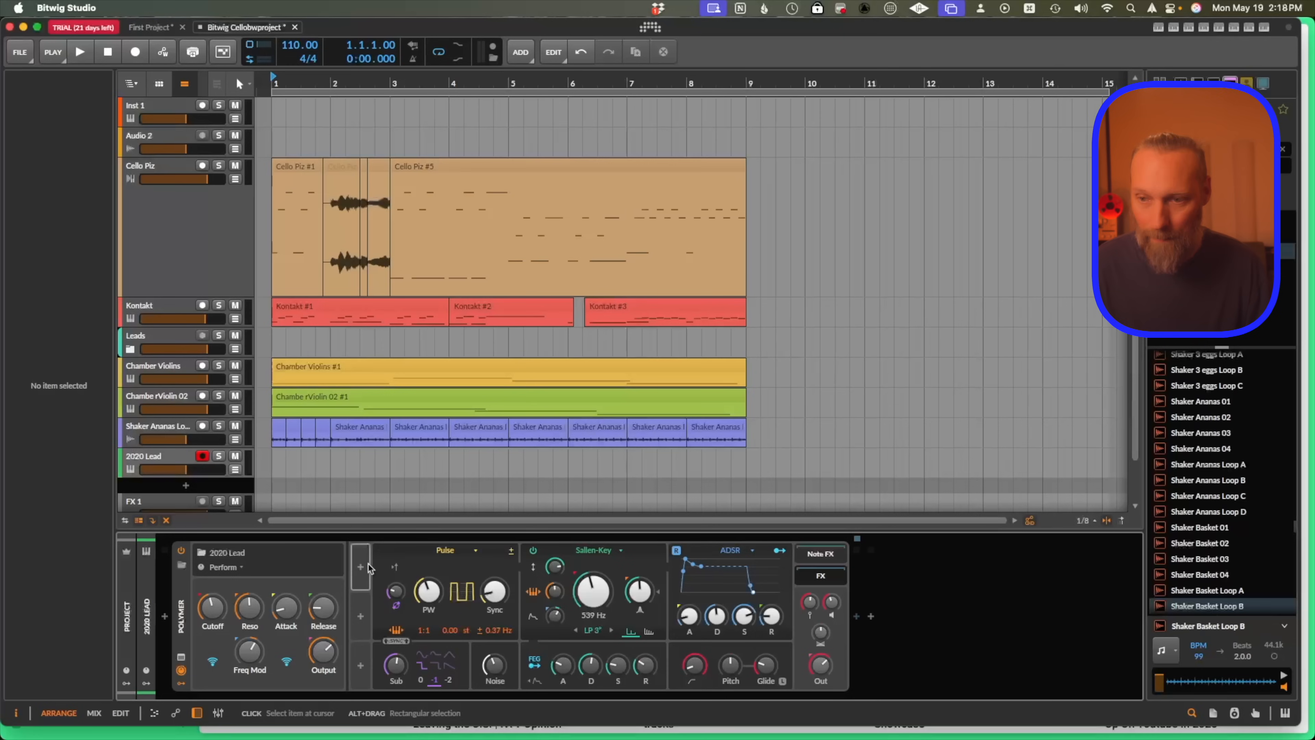
Add an LFO modulator to the 2020 Lead Polymer device.
left_click(361, 569)
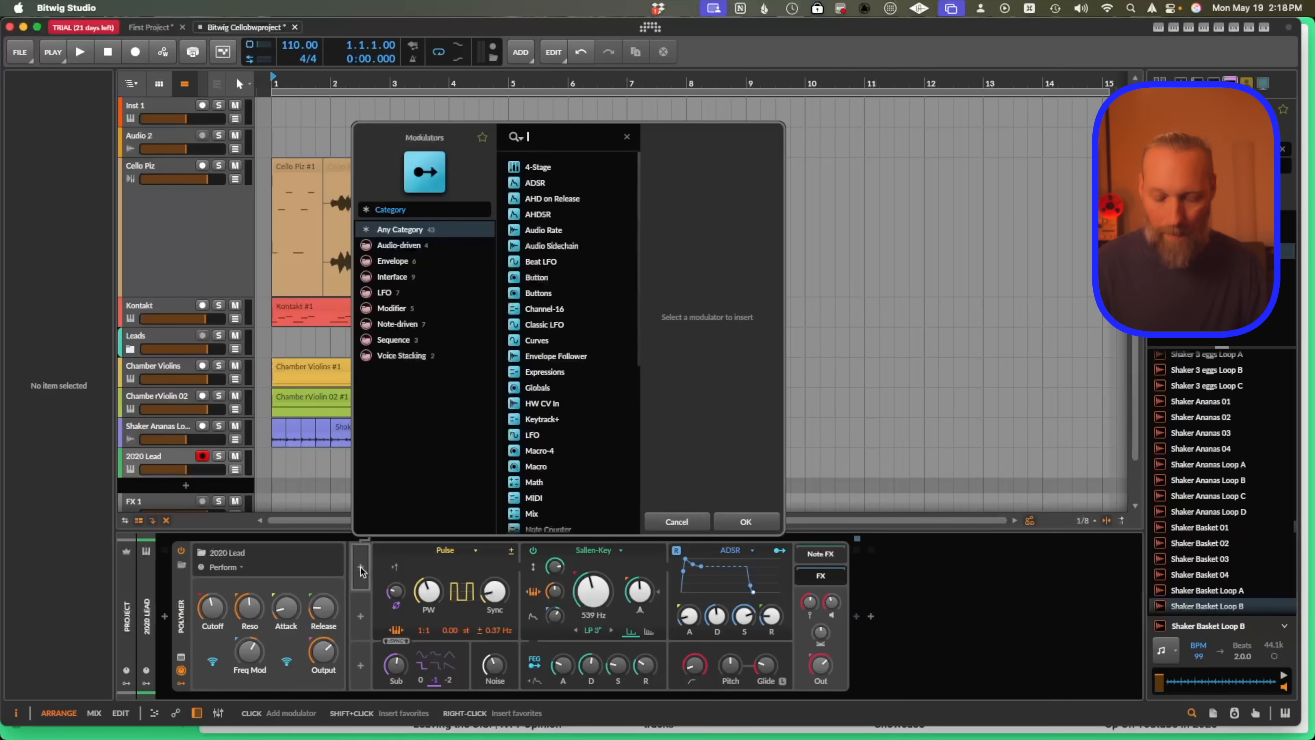
type("lfo")
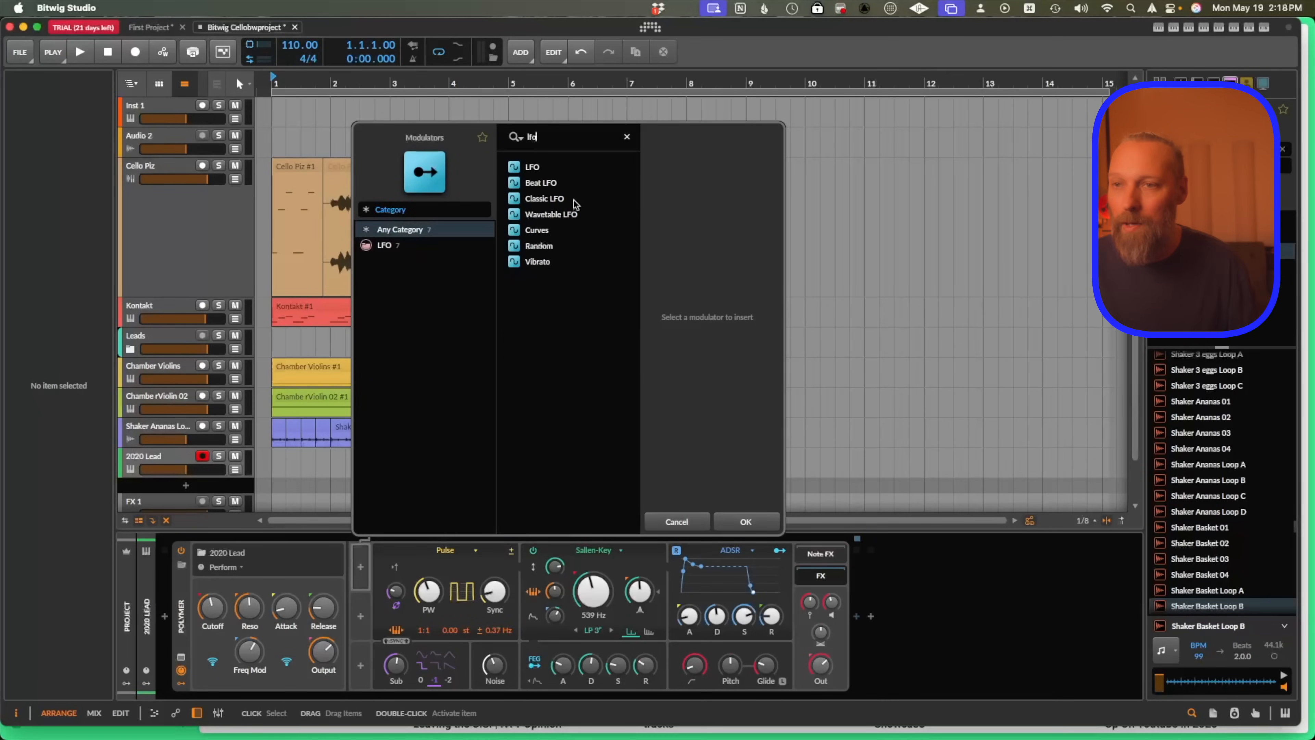
left_click(528, 167)
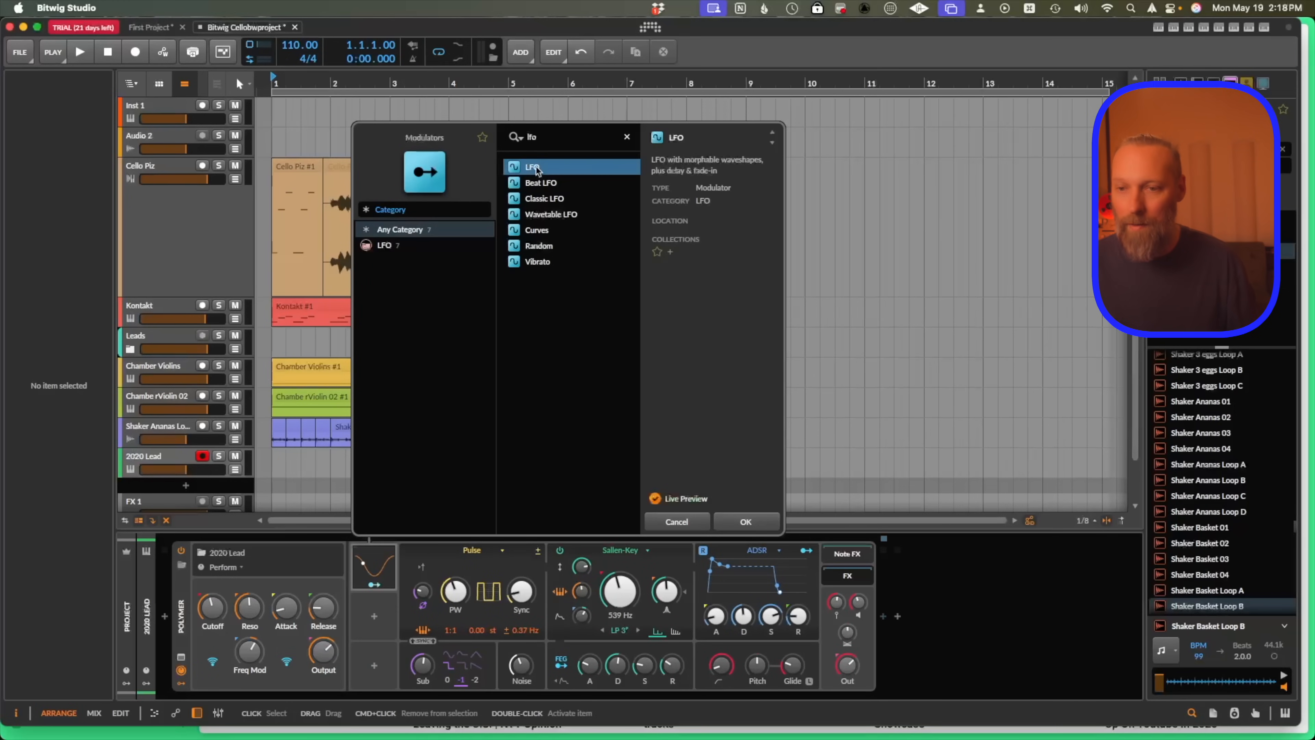
left_click(746, 521)
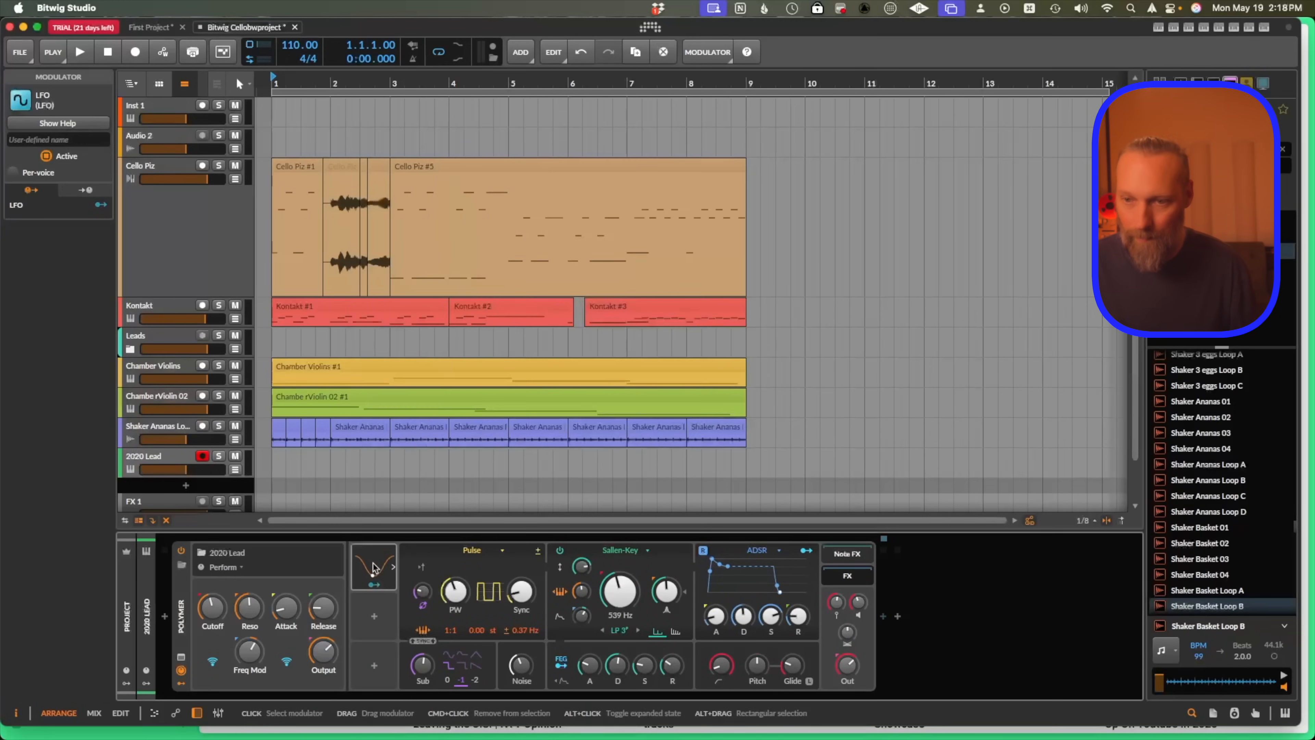
Map the LFO to the Polymer filter cutoff with about 16.5 of modulation depth.
left_click(374, 585)
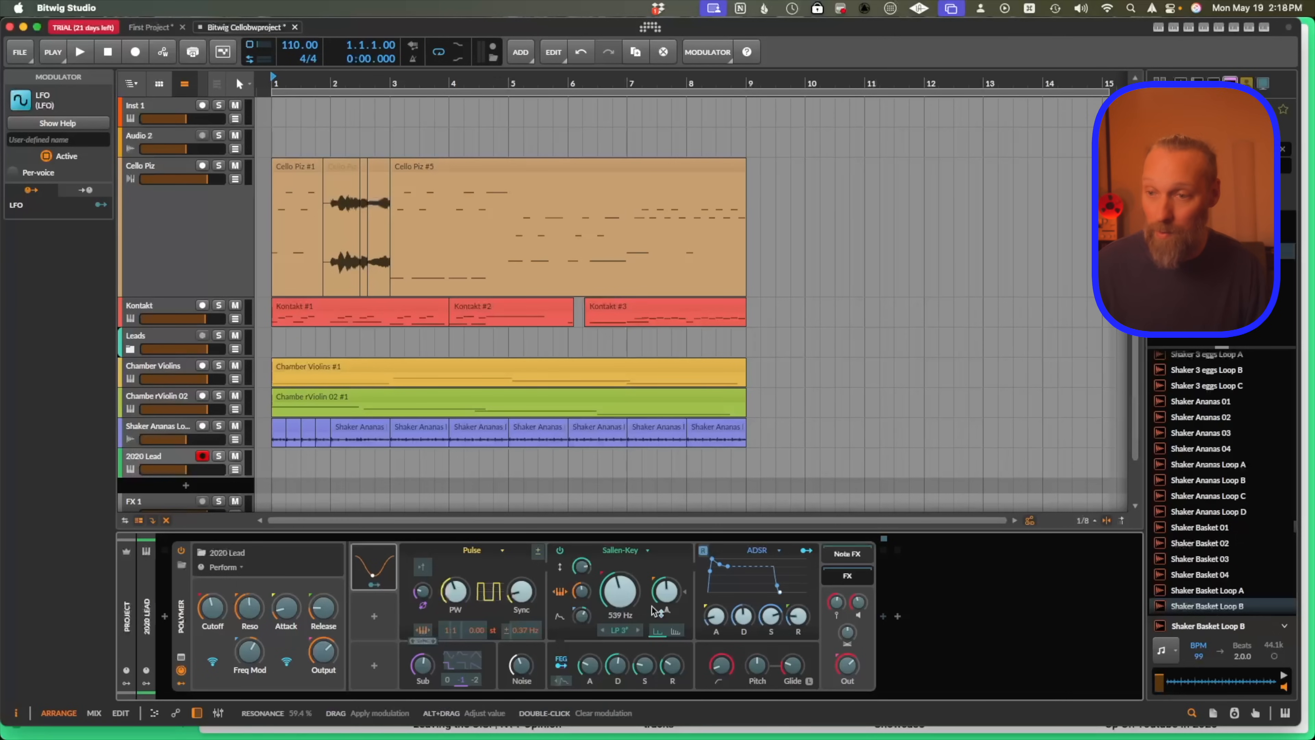
left_click_drag(620, 596, 620, 590)
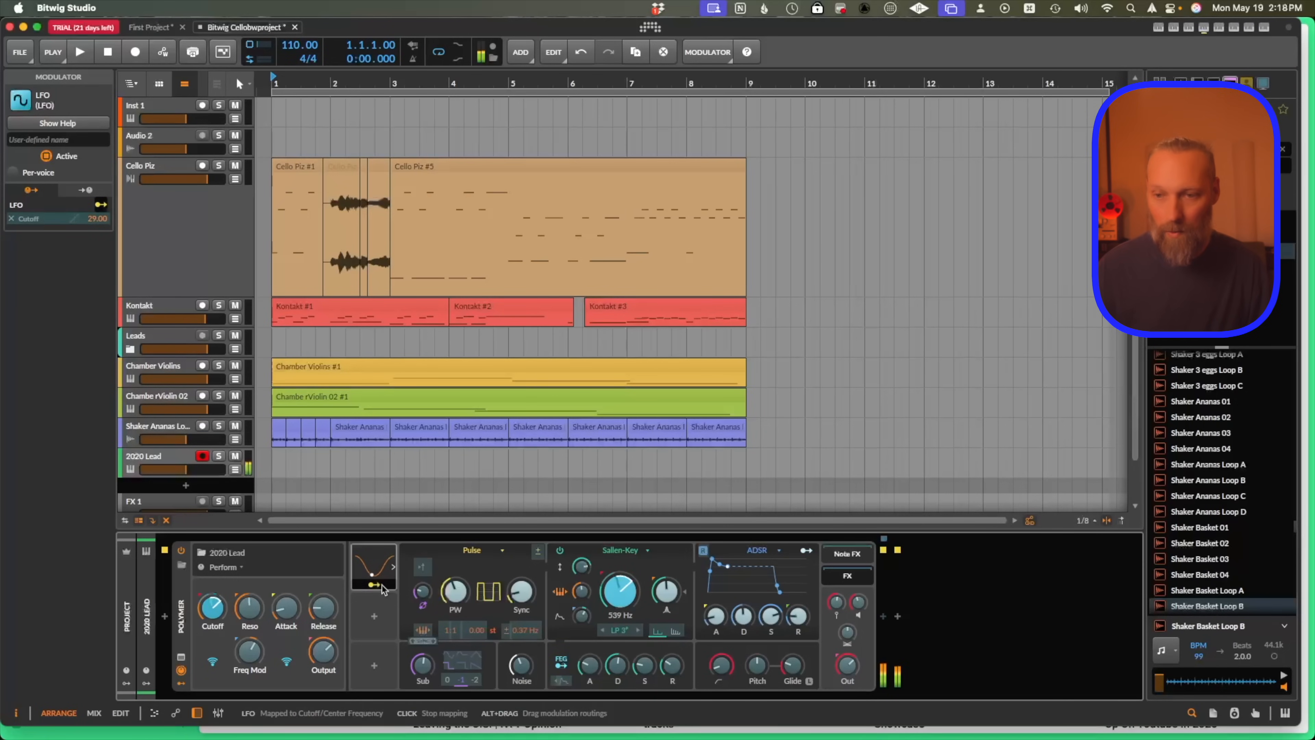
left_click_drag(622, 590, 622, 601)
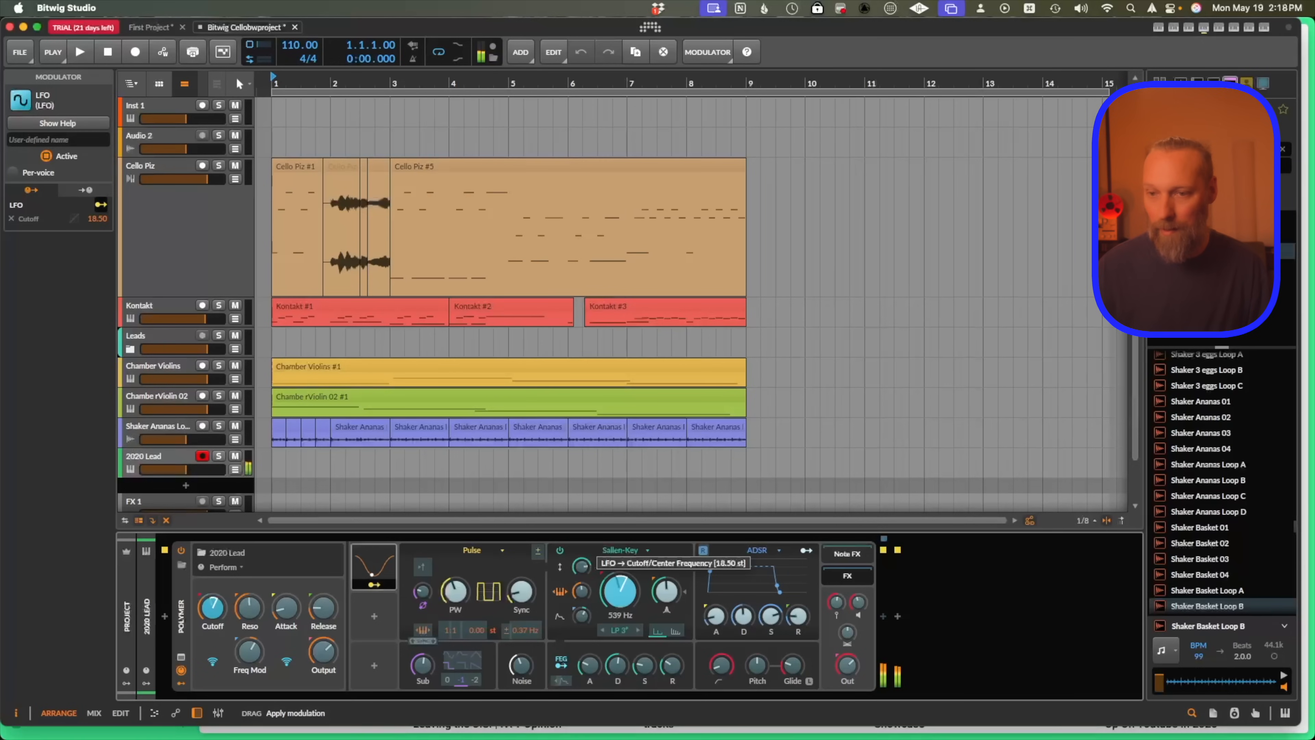
left_click(370, 586)
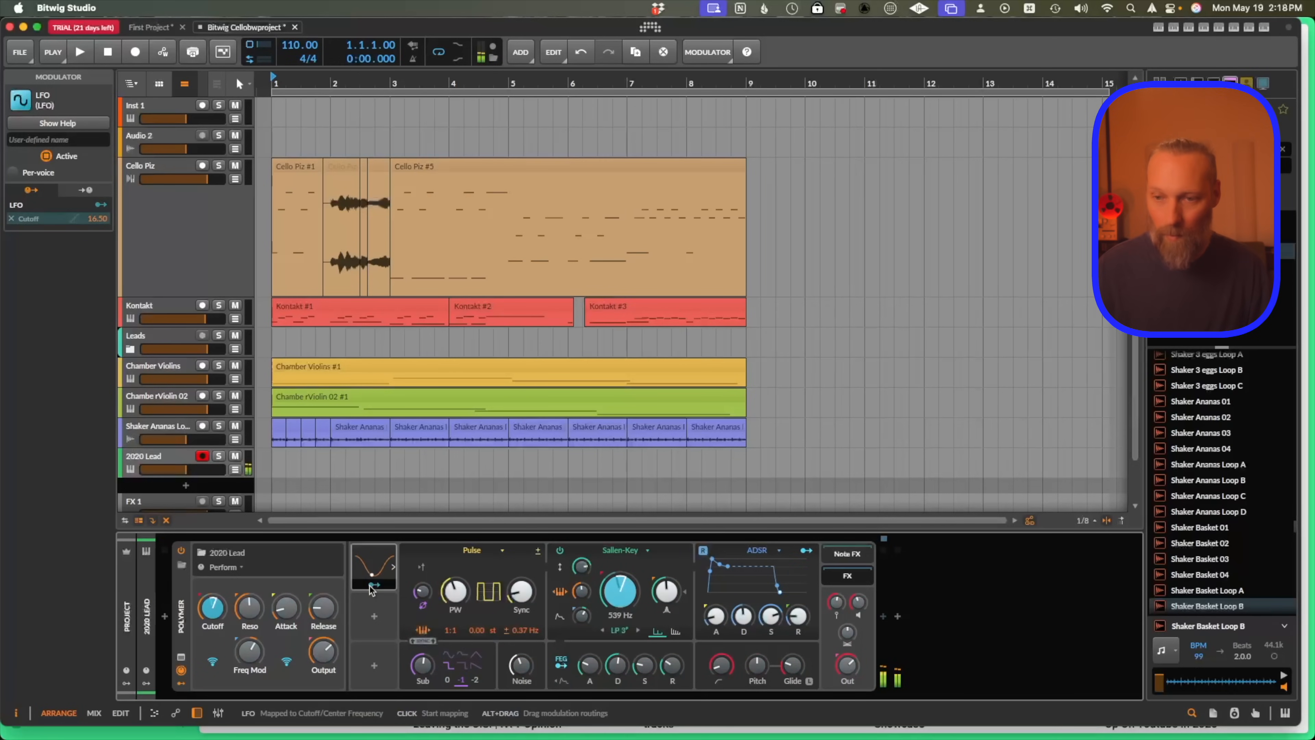
Map the same LFO to the oscillator Sync parameter with about 6.24 of depth.
left_click(374, 586)
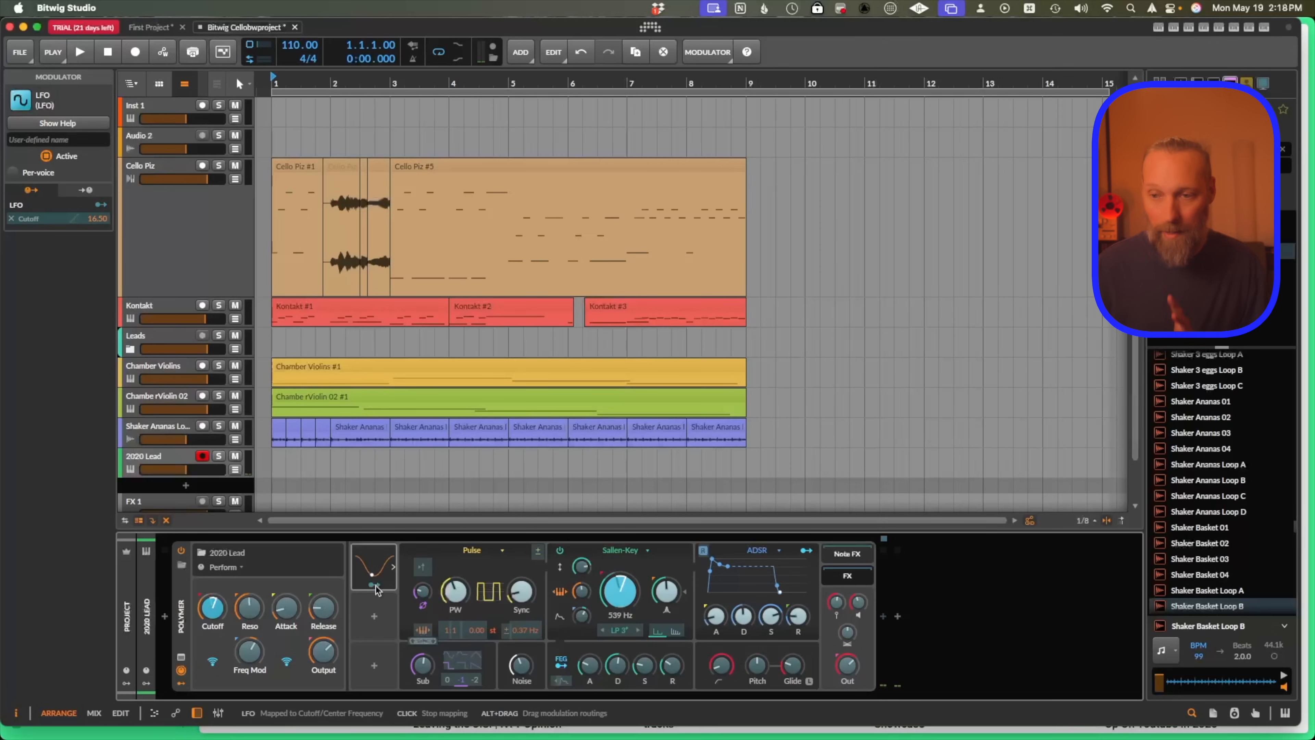
left_click(377, 587)
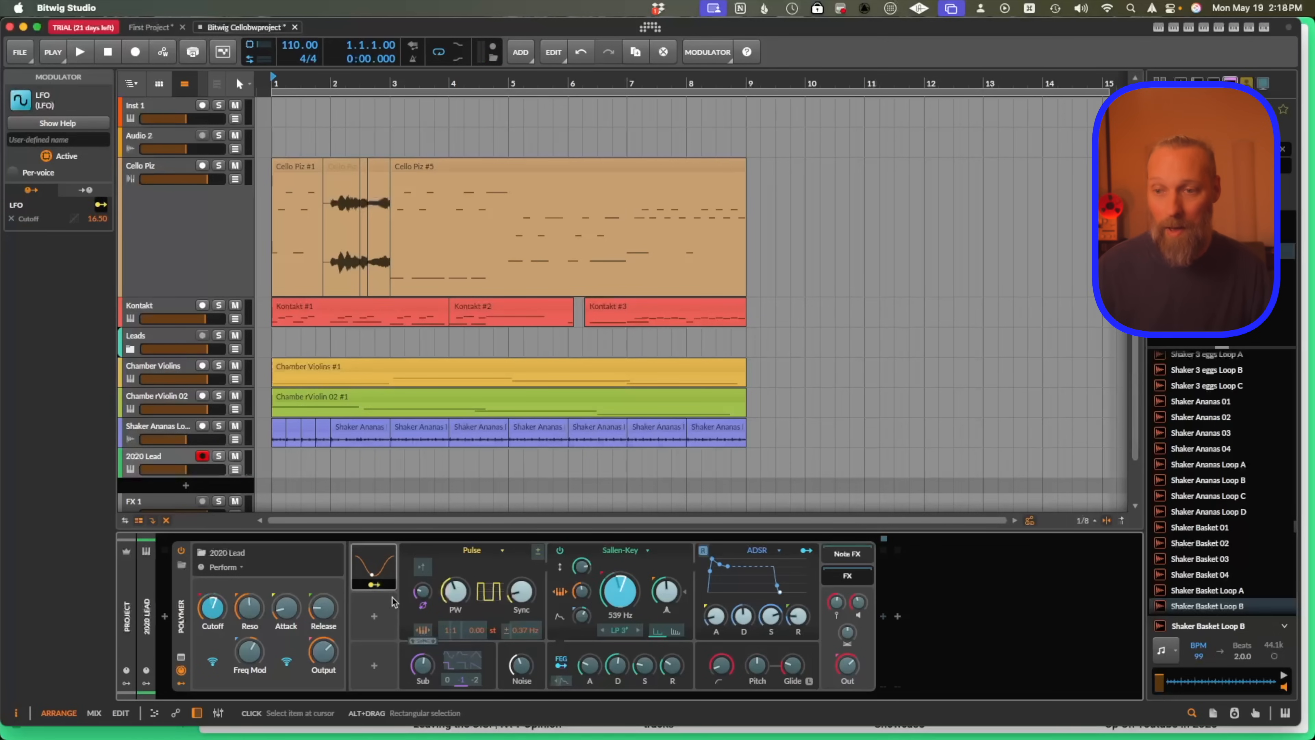
left_click_drag(506, 589, 506, 589)
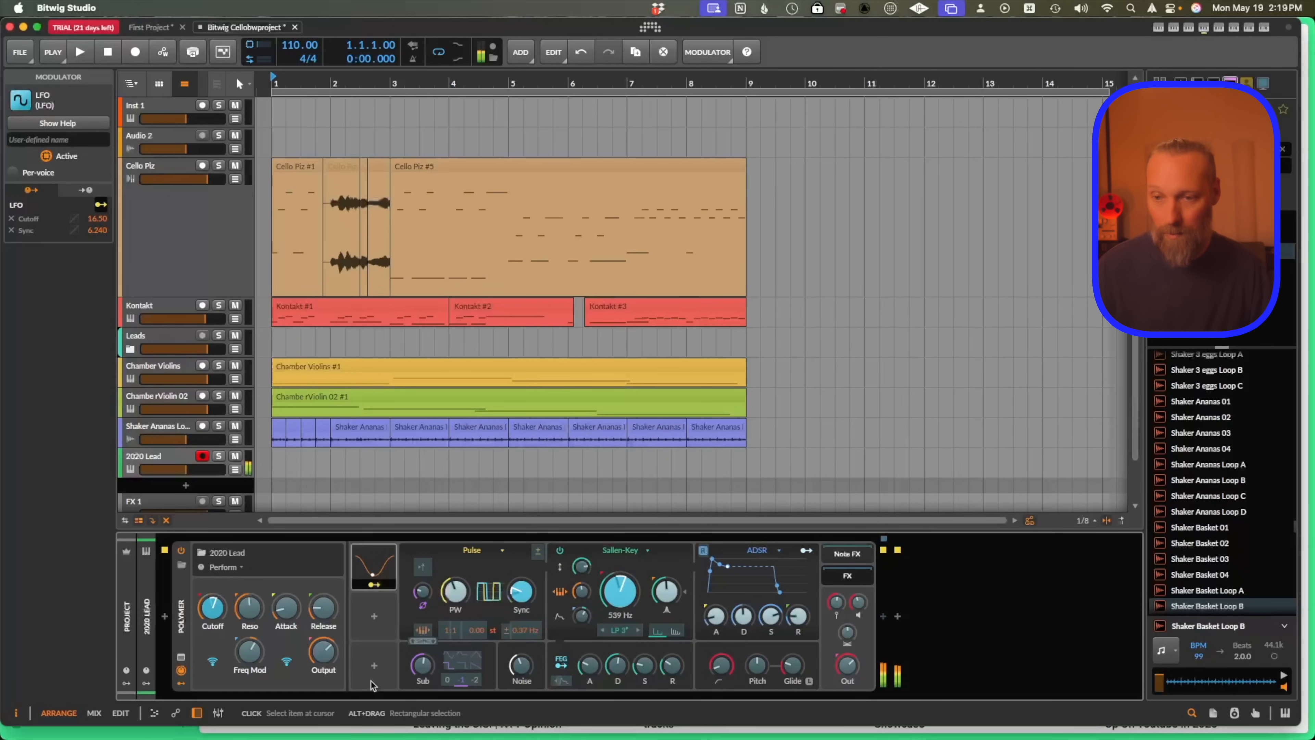
Add an ADSR modulator and map it to the oscillator pulse width by about 0.28.
left_click(369, 616)
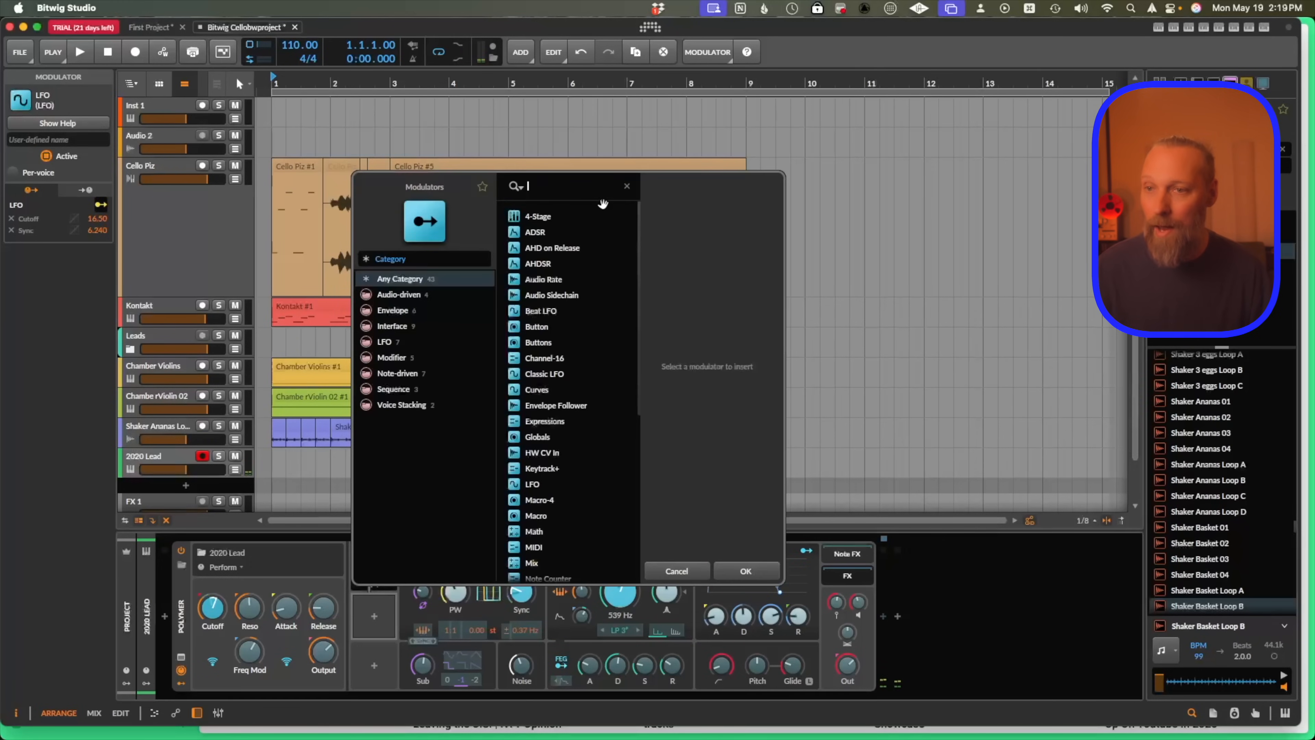
left_click(536, 232)
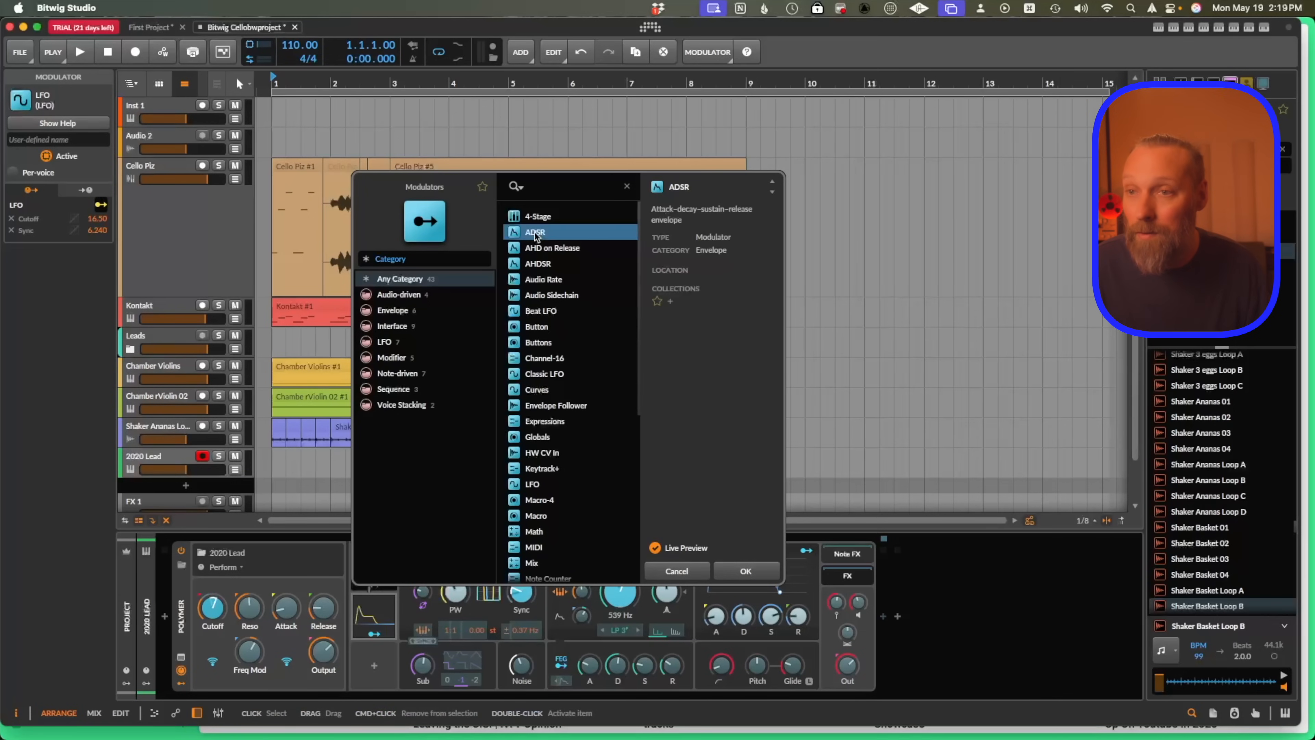
double_click(537, 231)
left_click(374, 634)
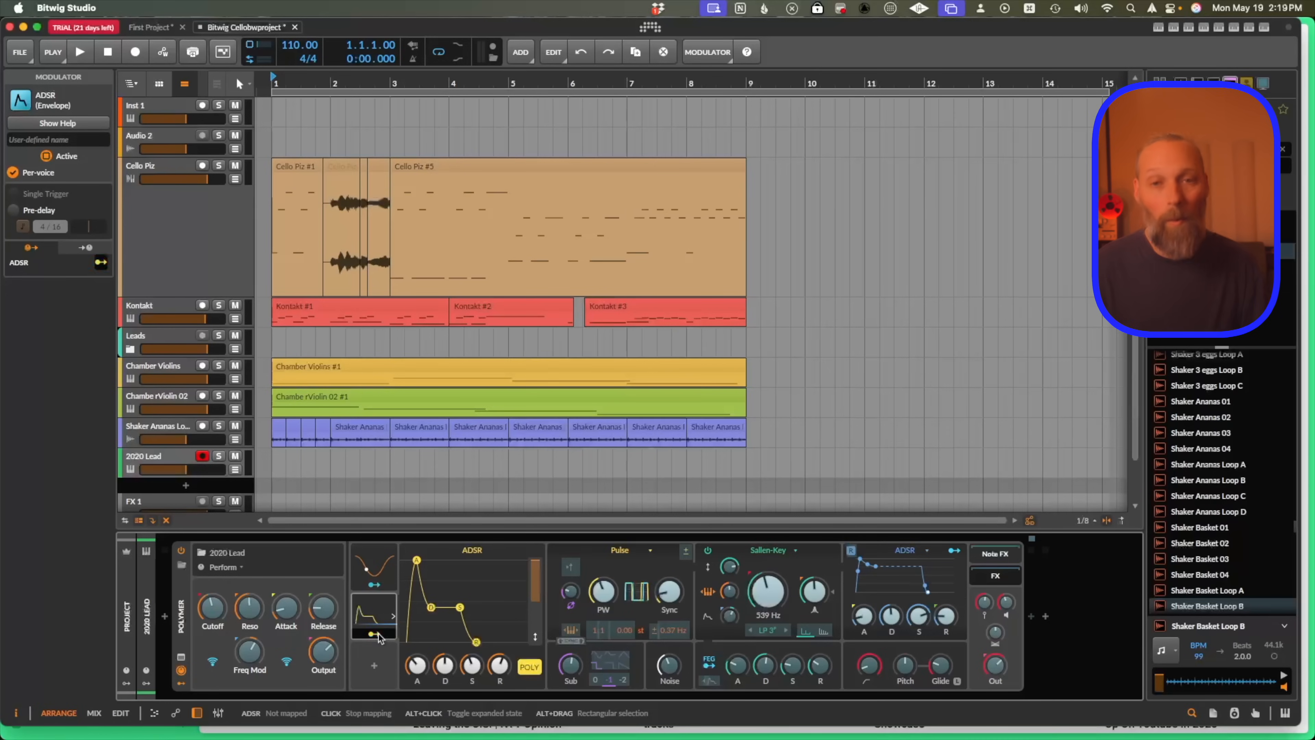
left_click_drag(604, 591, 603, 593)
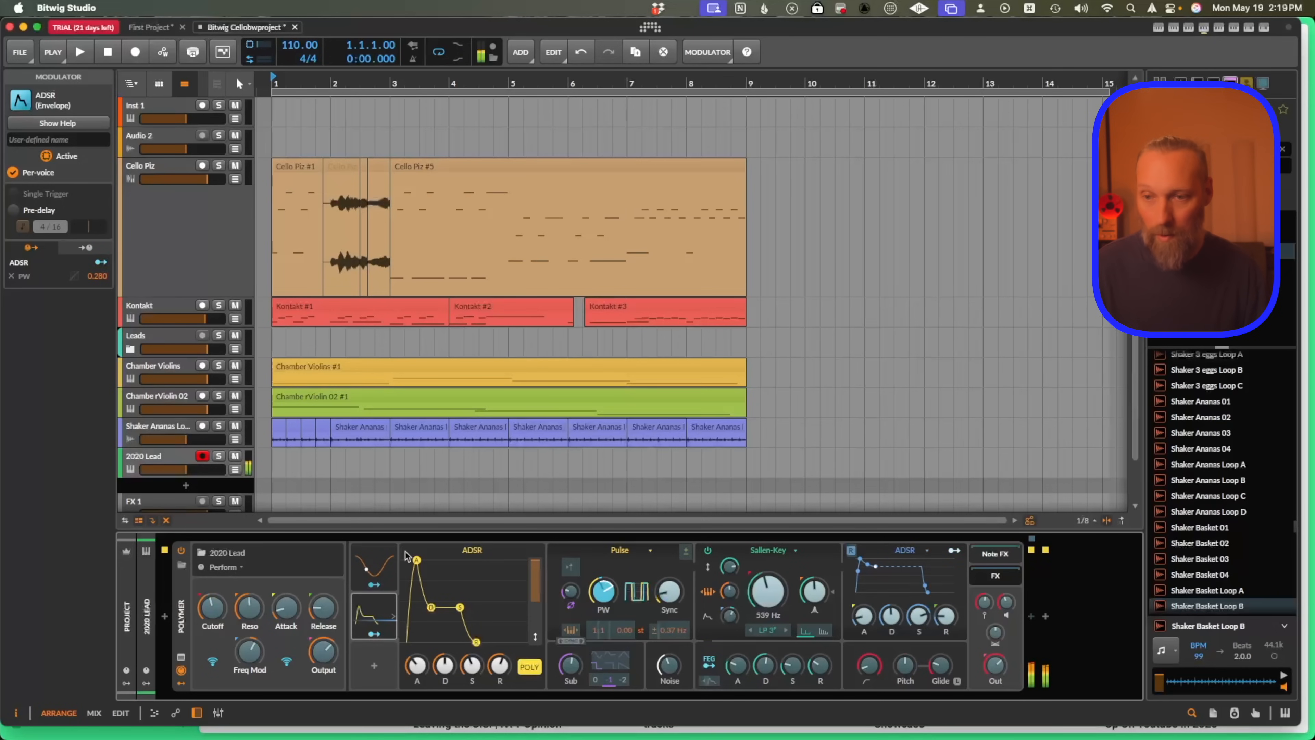
Shorten the ADSR attack and readjust the pulse-width knob.
left_click_drag(417, 560, 409, 560)
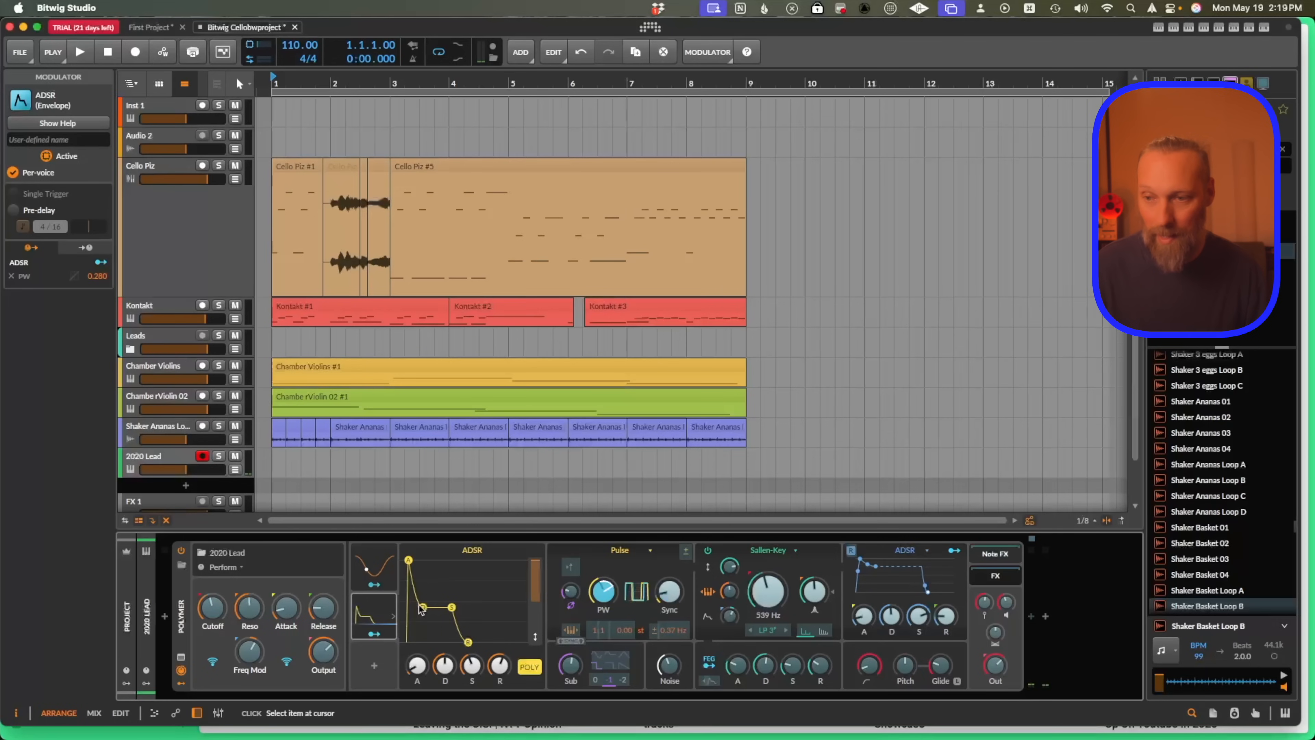
mouse_move(607, 584)
left_mouse_down()
mouse_move(607, 570)
mouse_move(607, 593)
left_mouse_up()
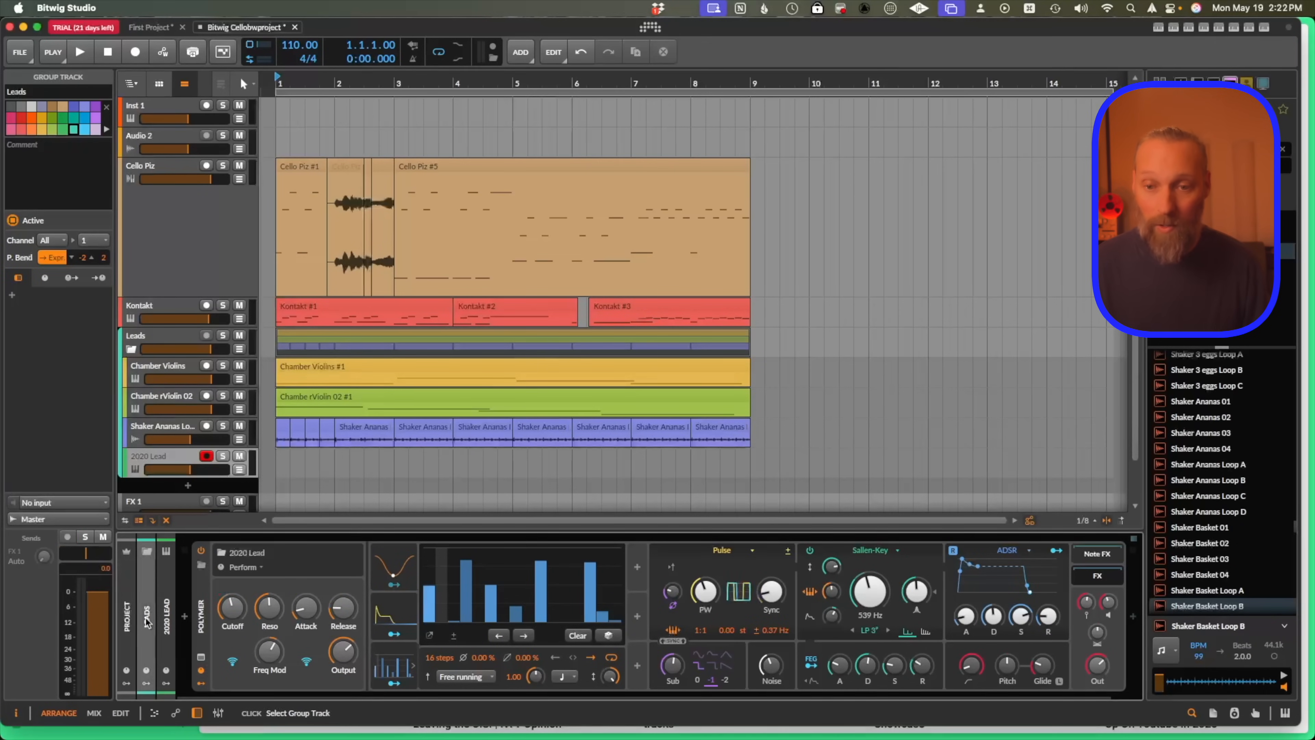
Add a Beat LFO modulator on the Leads group and map it to the 2020 Lead noise level by about 0.31.
left_click(149, 684)
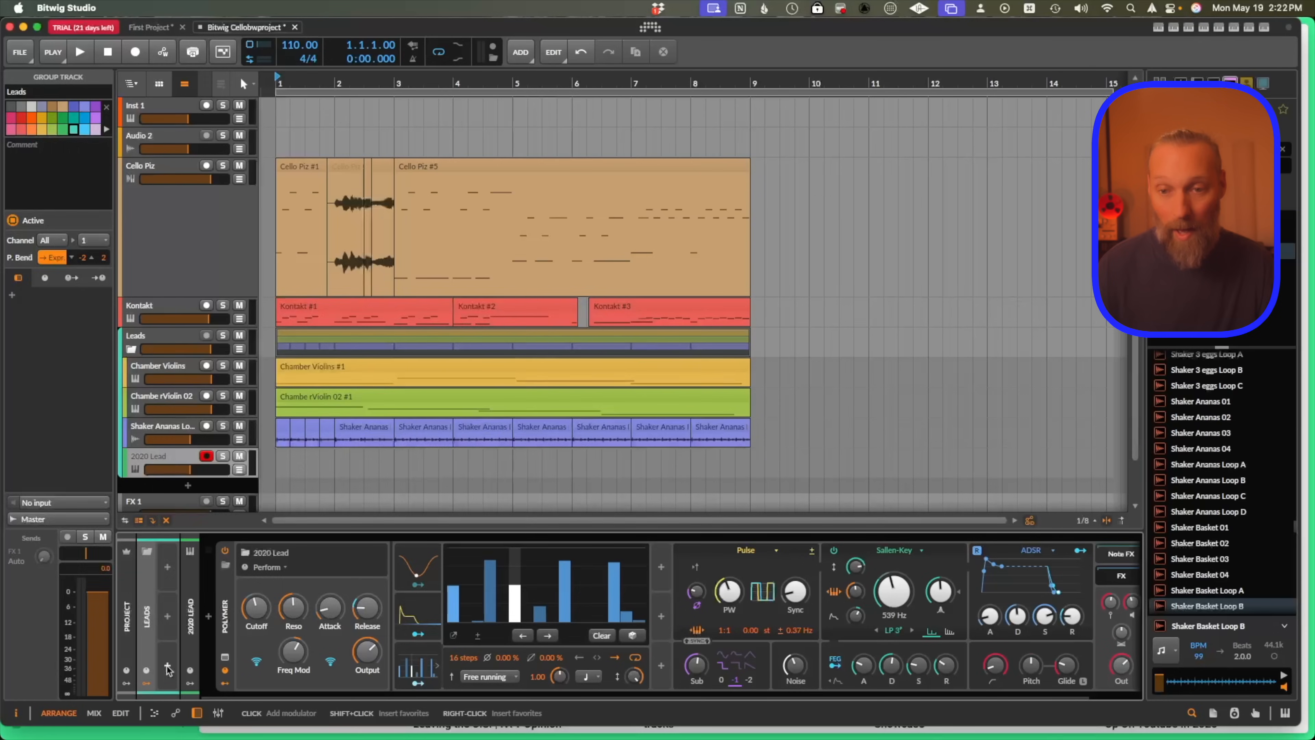
left_click(171, 667)
left_click(348, 360)
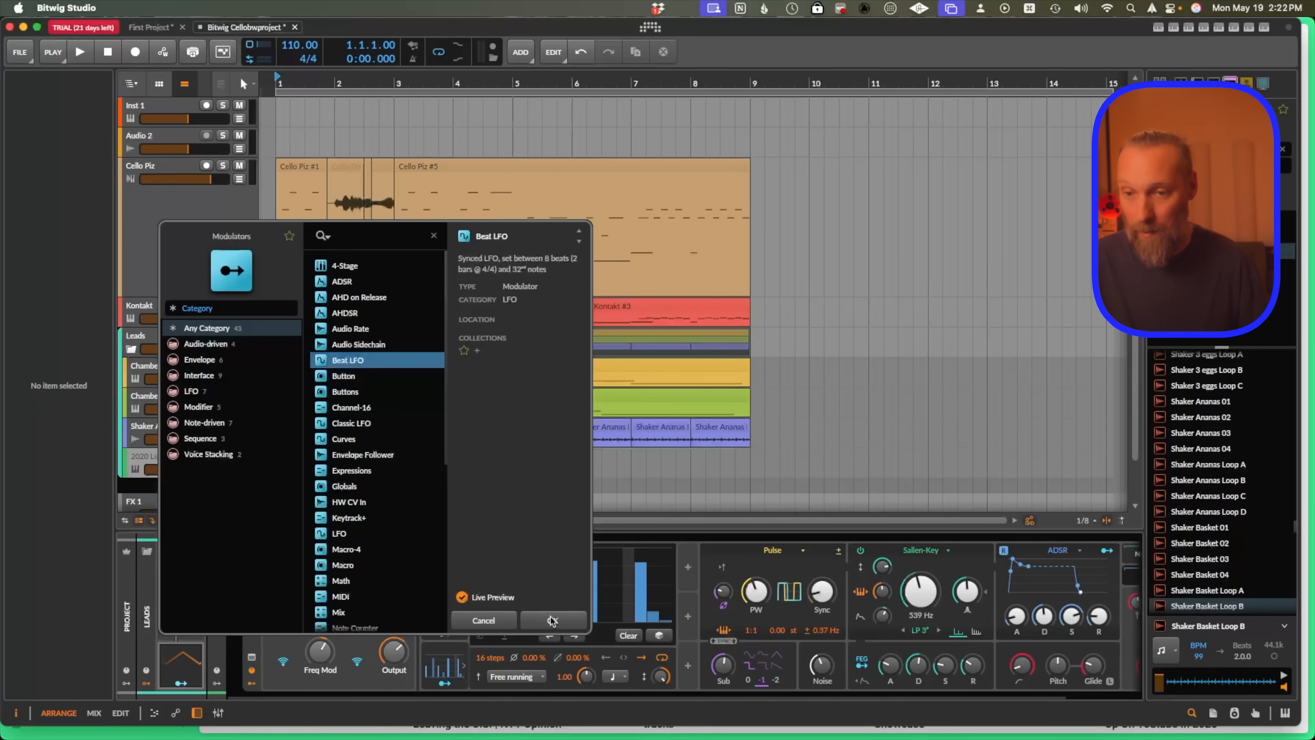
key("Return")
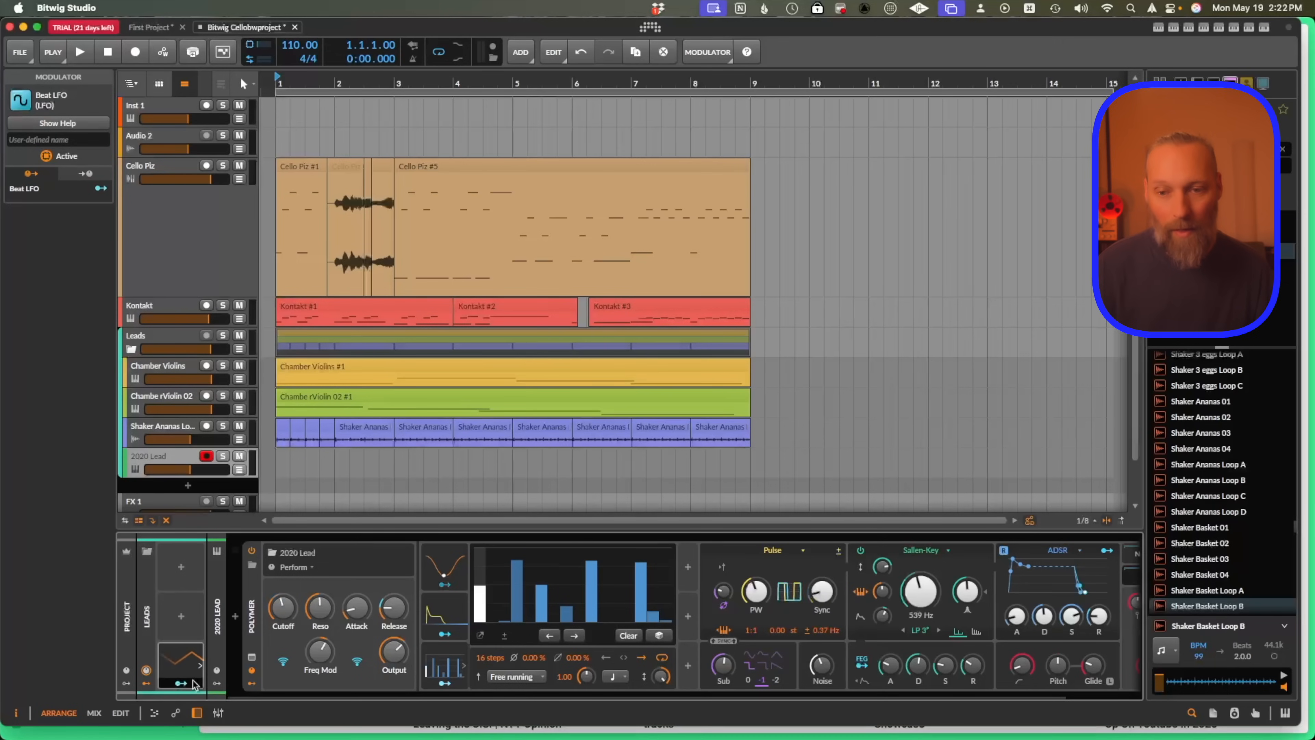
left_click(221, 683)
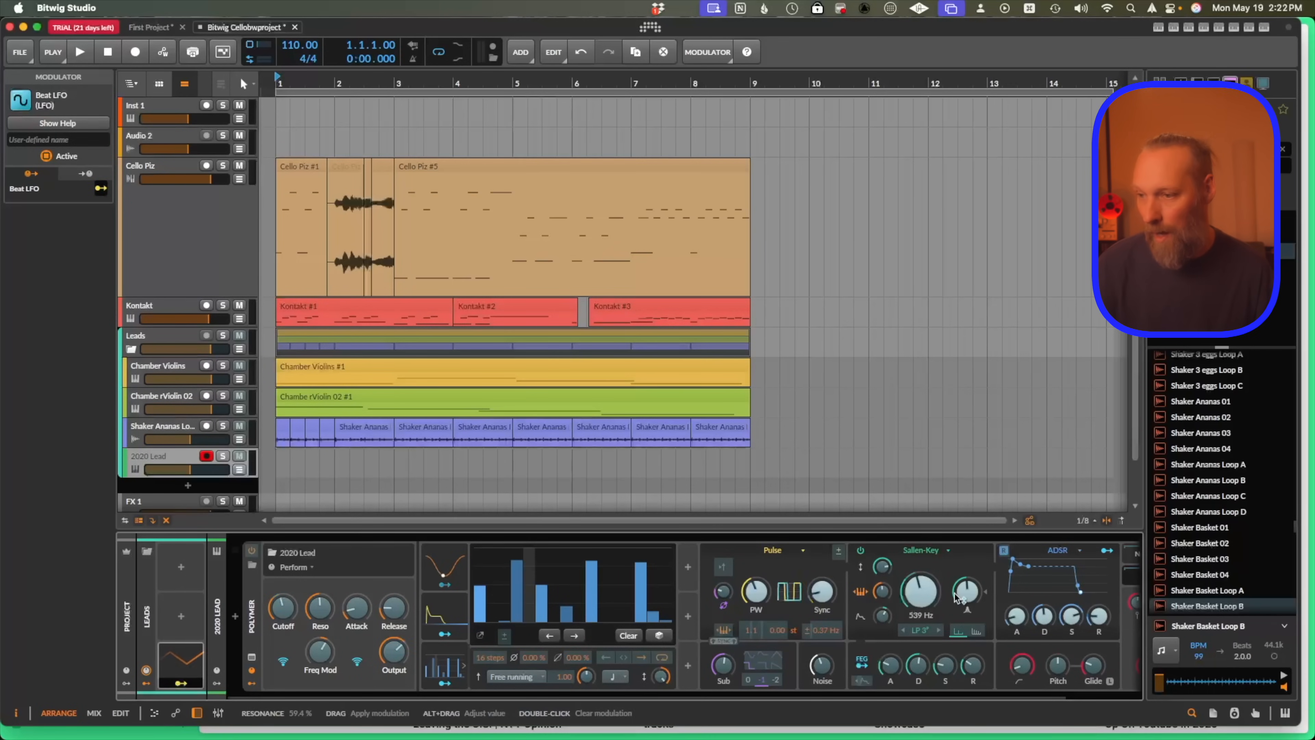
left_click_drag(823, 665, 823, 651)
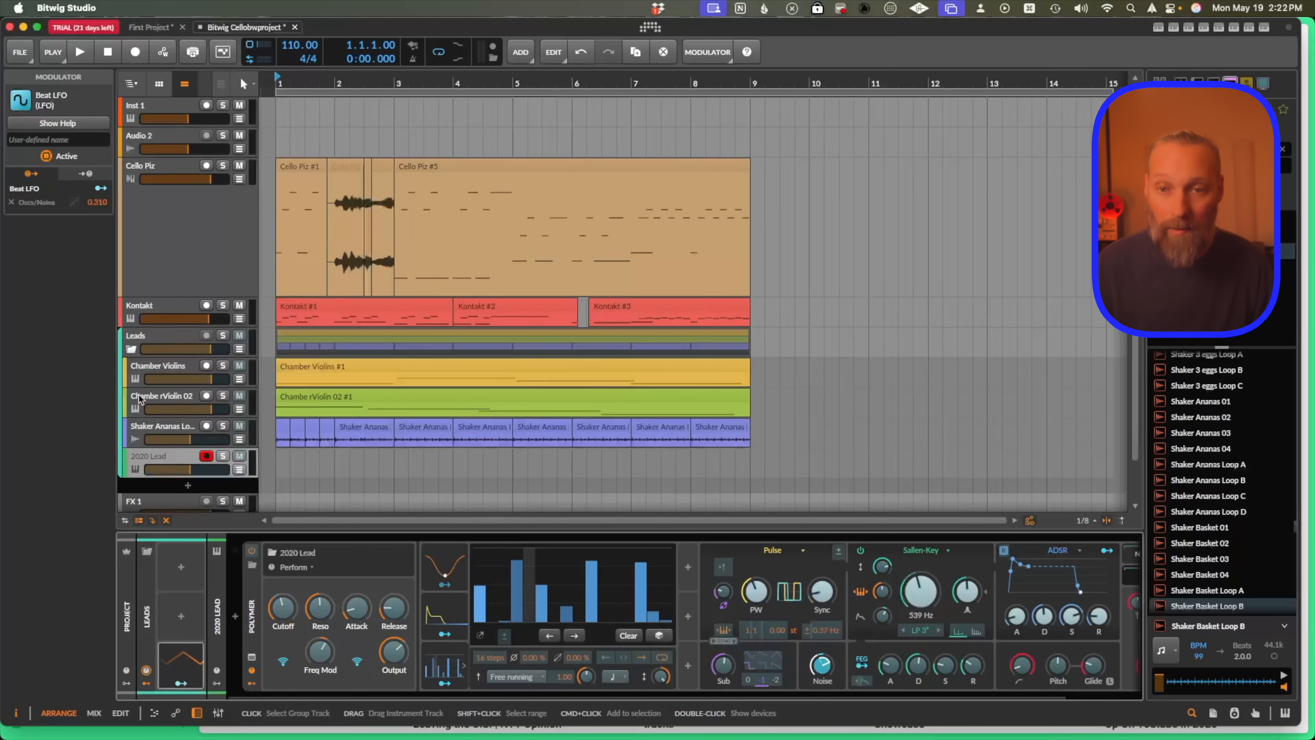
Select the Chambe rViolin 02 track and map the Leads Beat LFO to its Kontakt Release parameter.
left_click(157, 403)
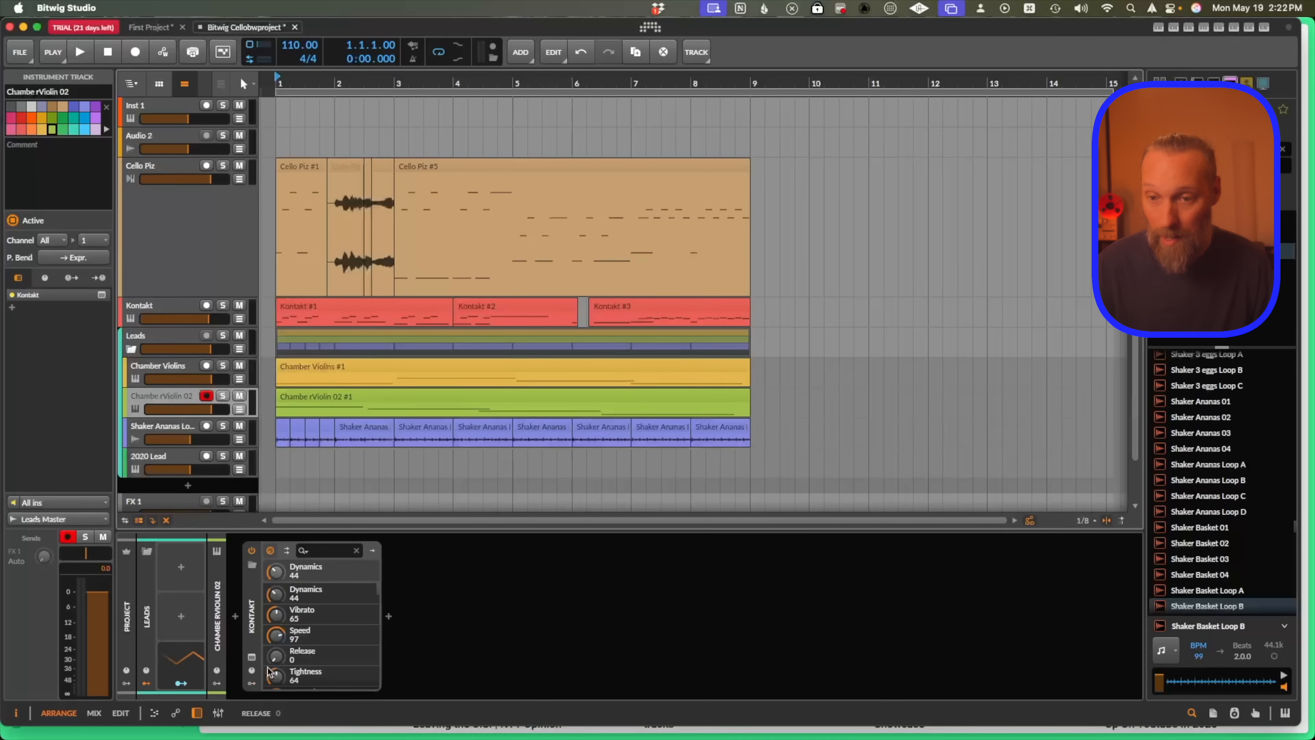
left_click_drag(179, 684, 276, 652)
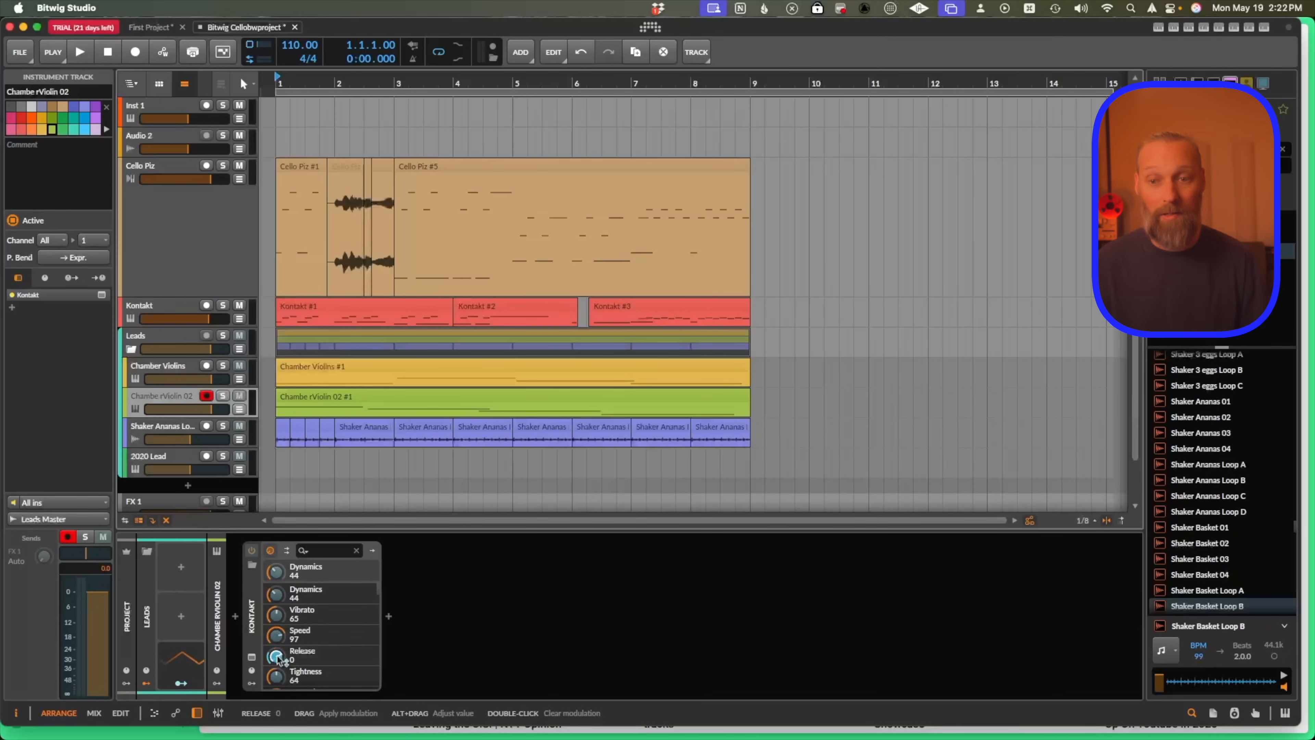
Add an ADSR modulator from the modulator browser.
left_click(181, 567)
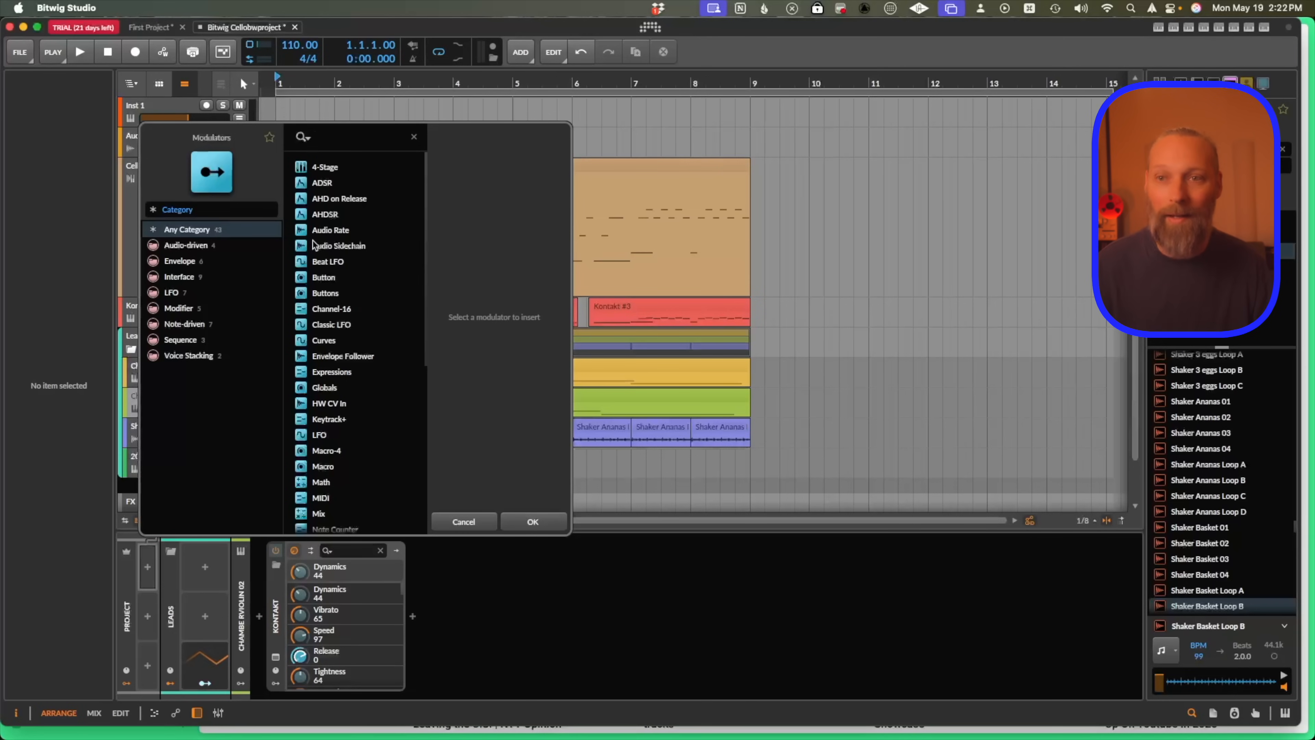
left_click(323, 184)
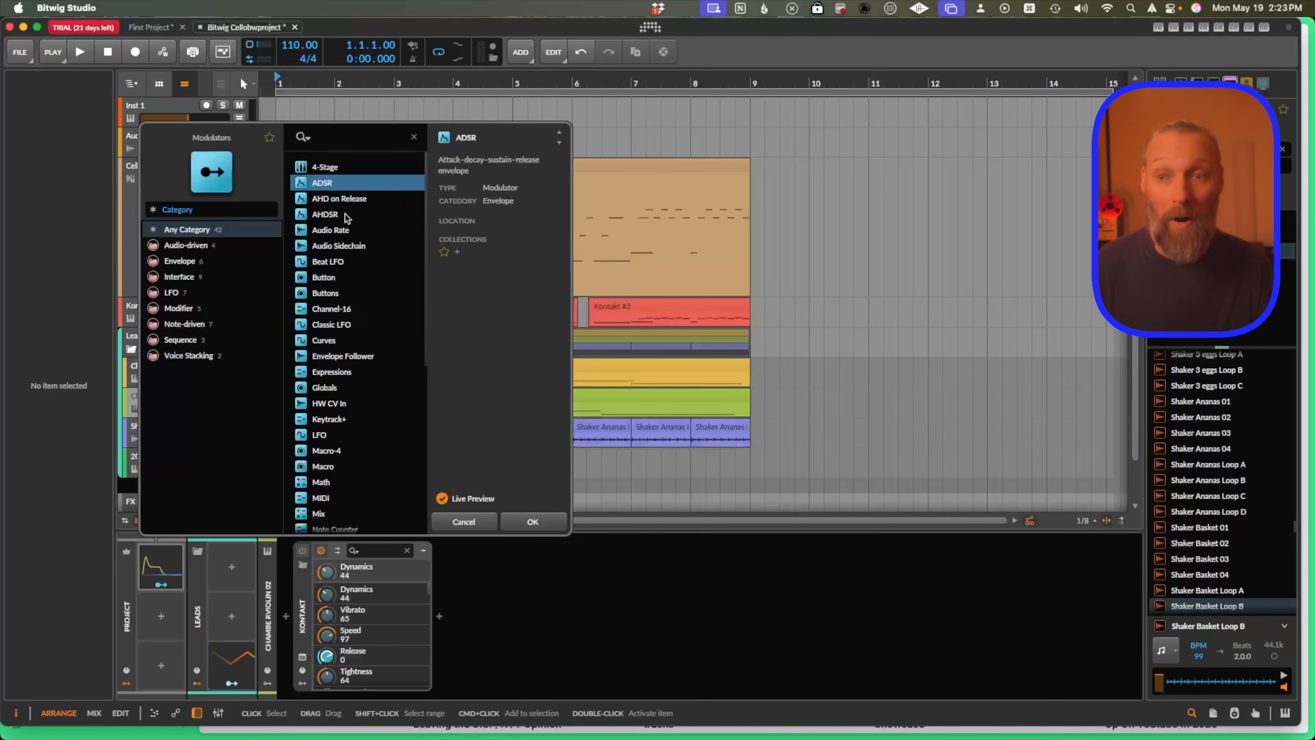
scroll(346, 217, "down", 2)
scroll(346, 217, "down", 2)
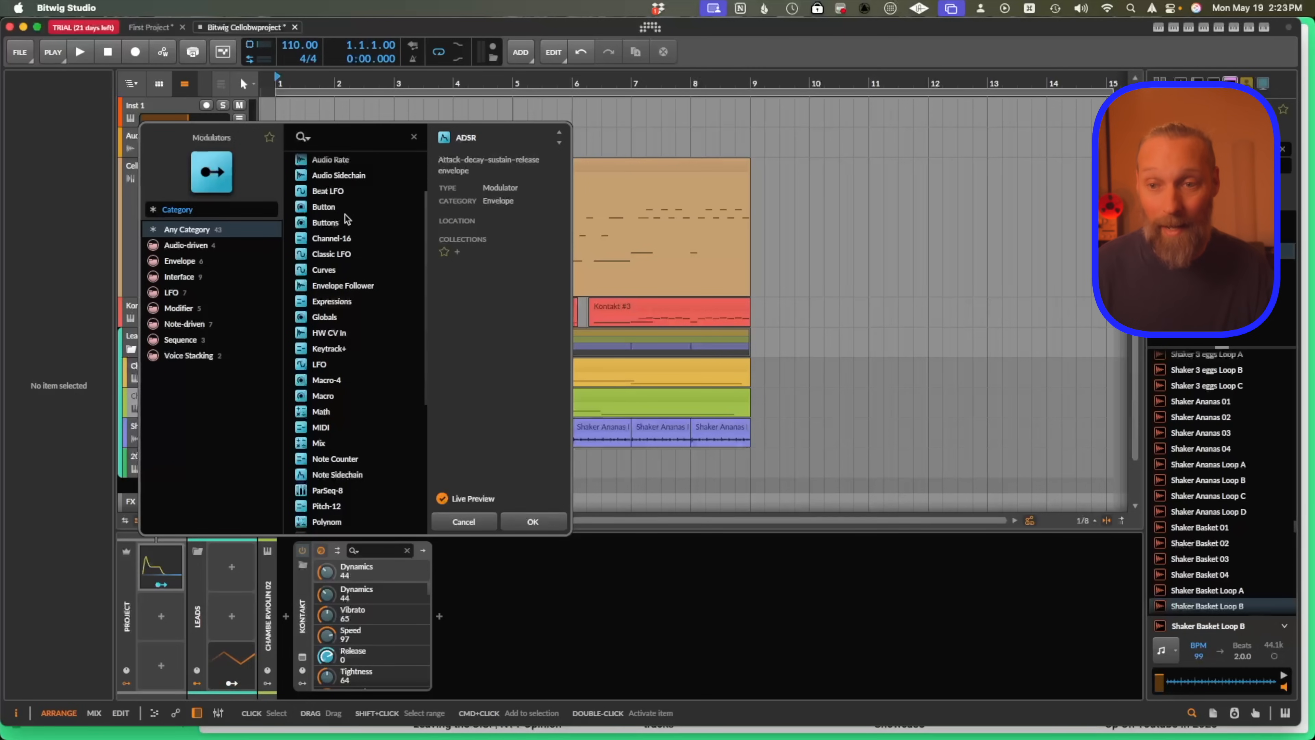
scroll(343, 227, "down", 1)
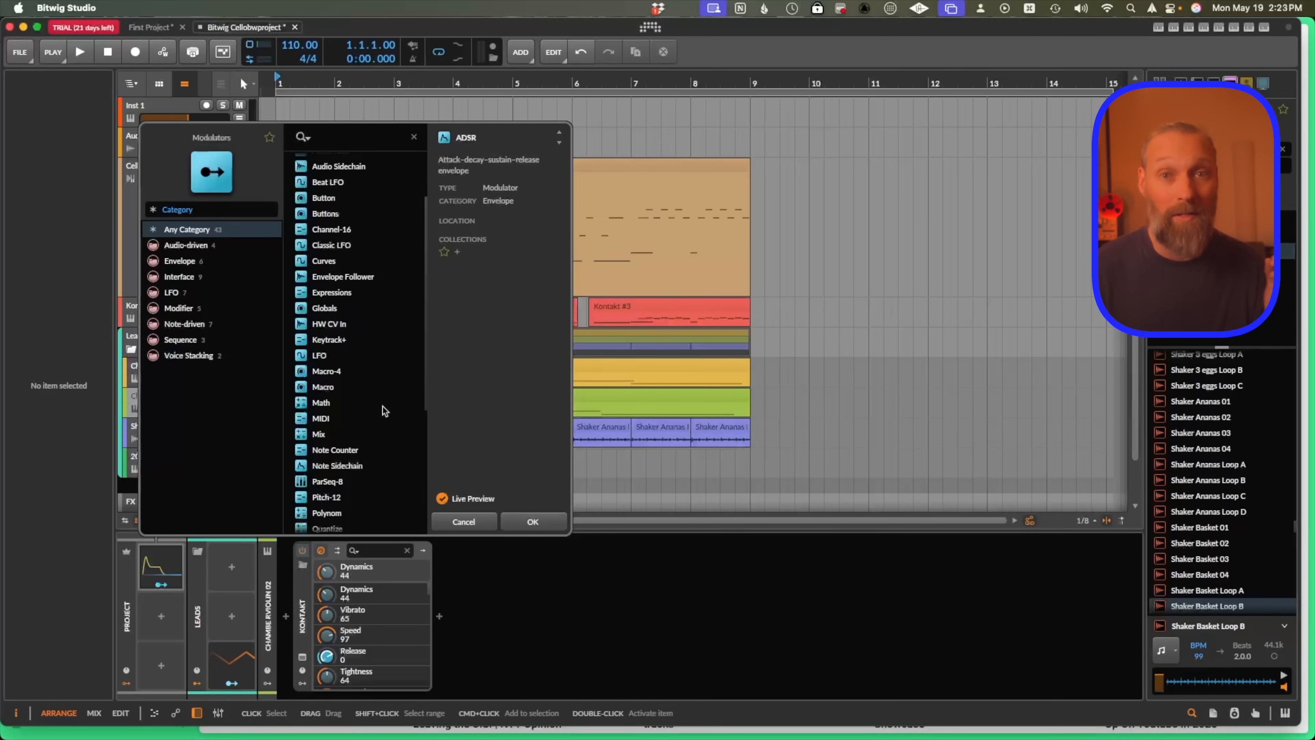
left_click(534, 523)
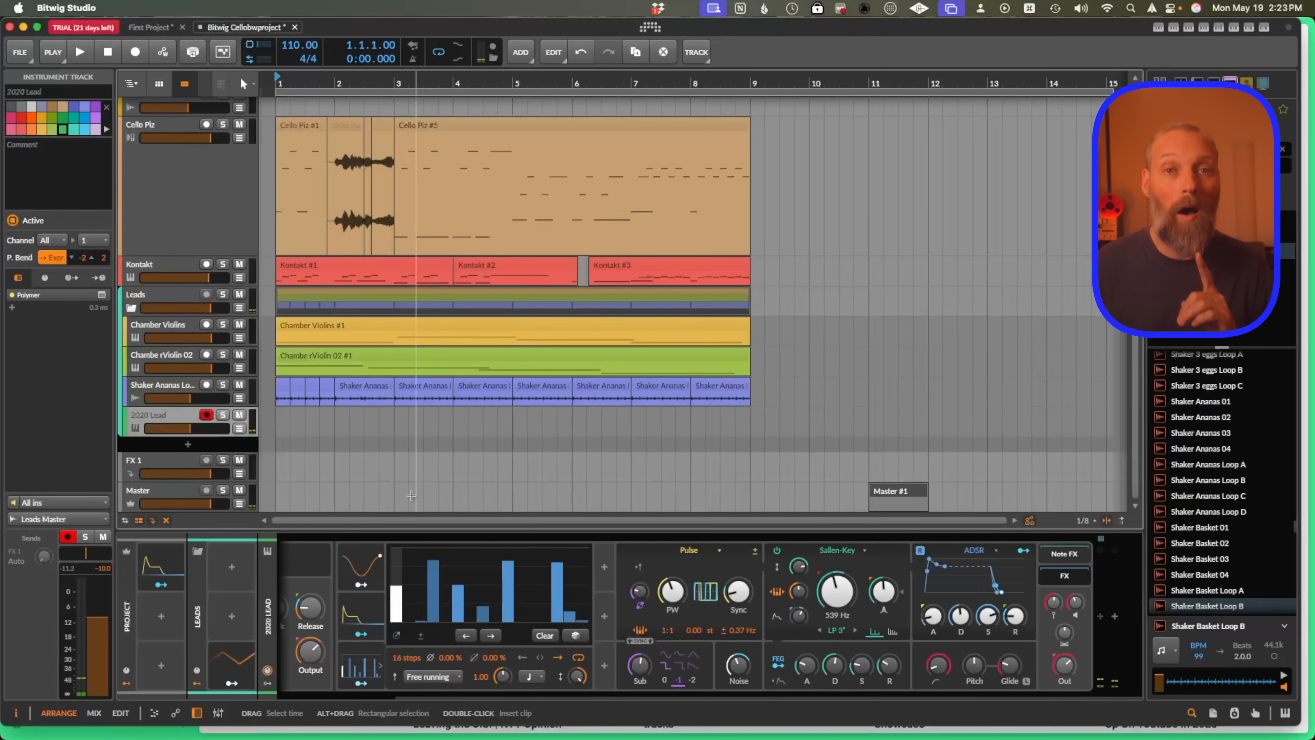
Insert a Delay+ device at the end of the 2020 Lead device chain.
left_click(1116, 618)
type("de")
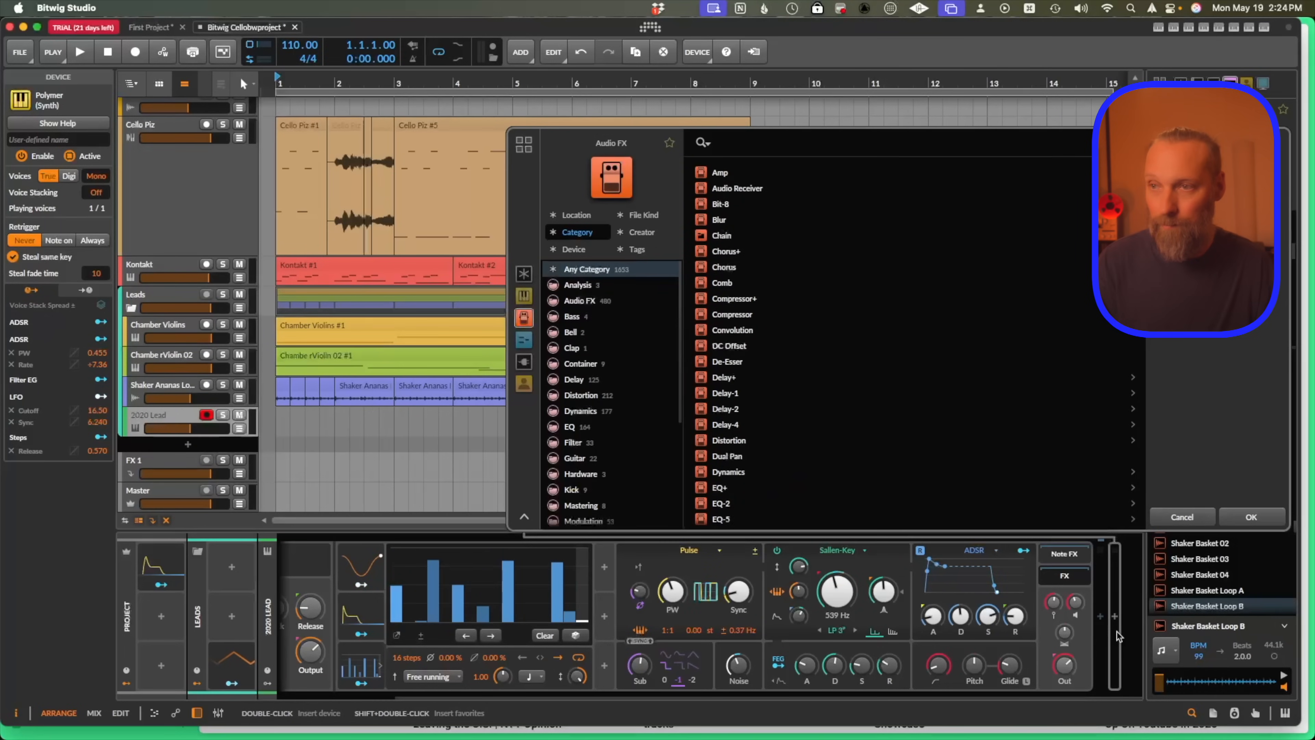
type("la")
key("Down")
key("Return")
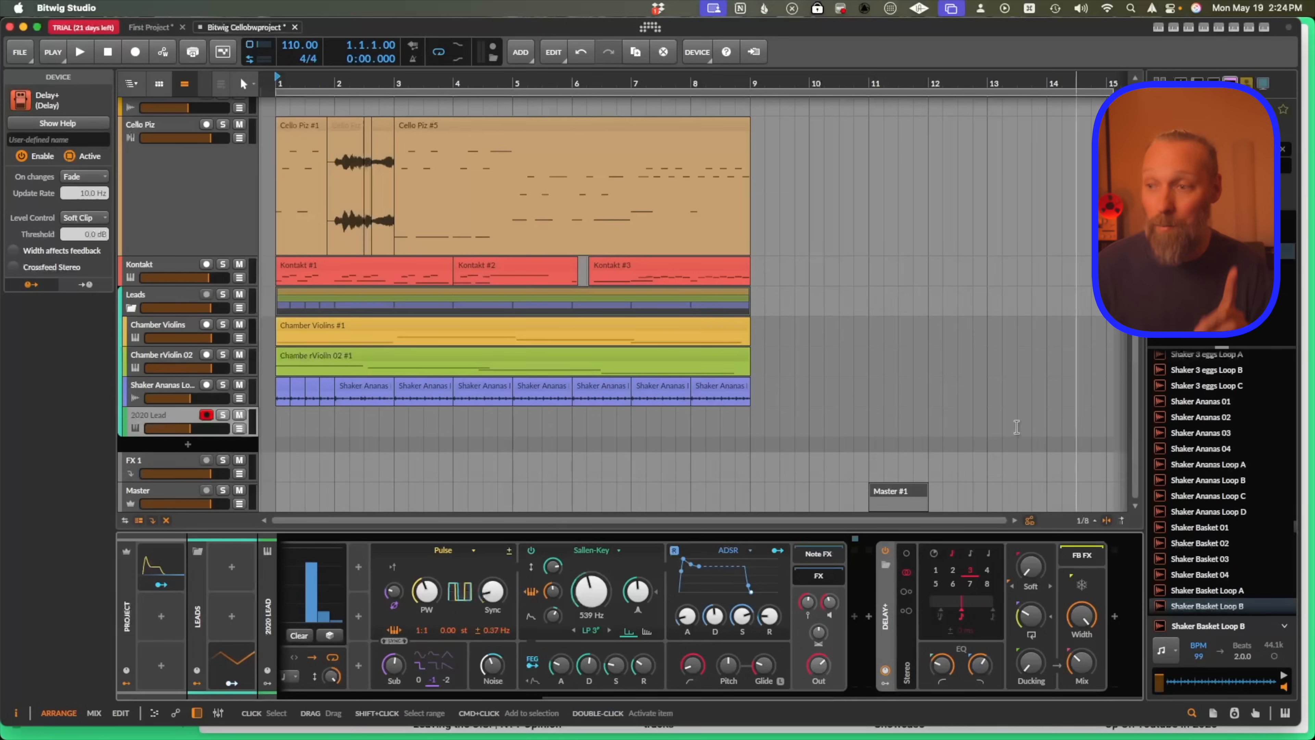
Insert a Decapitator plug-in after Delay+ and raise its Drive to about 6.1.
left_click(1081, 557)
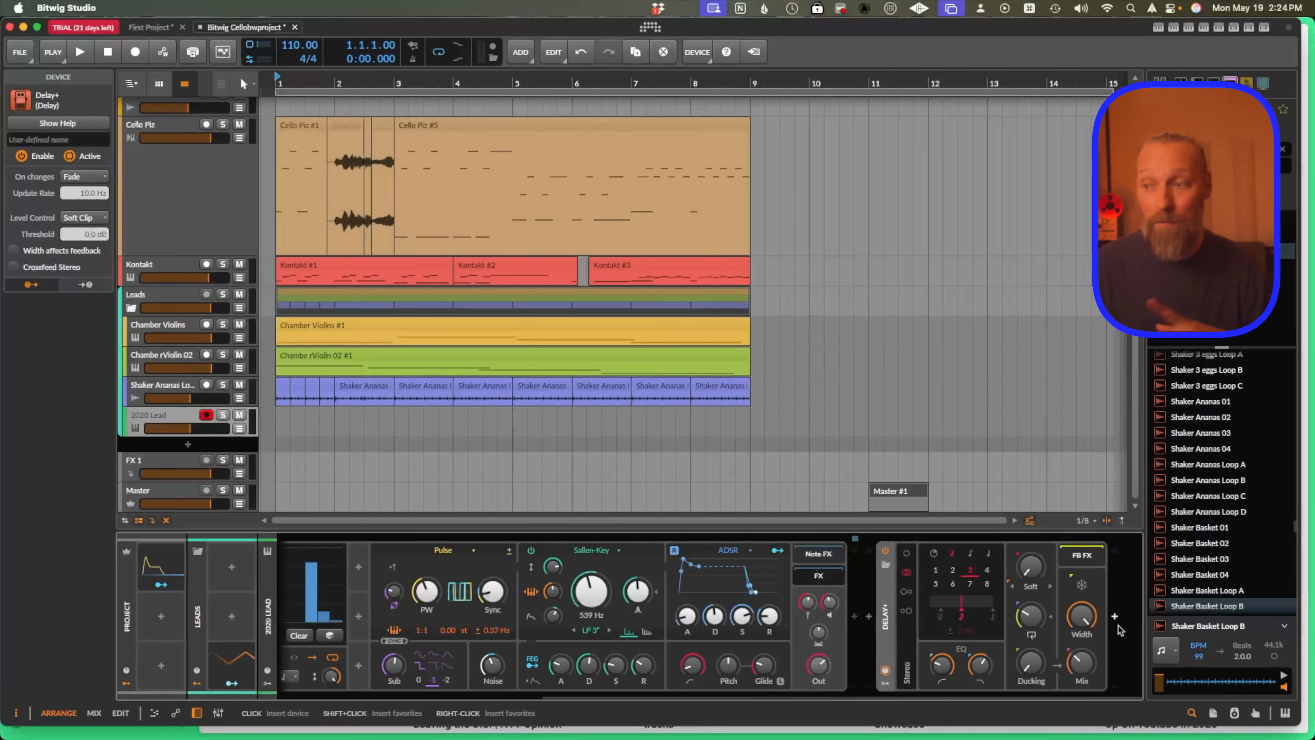
left_click(1114, 617)
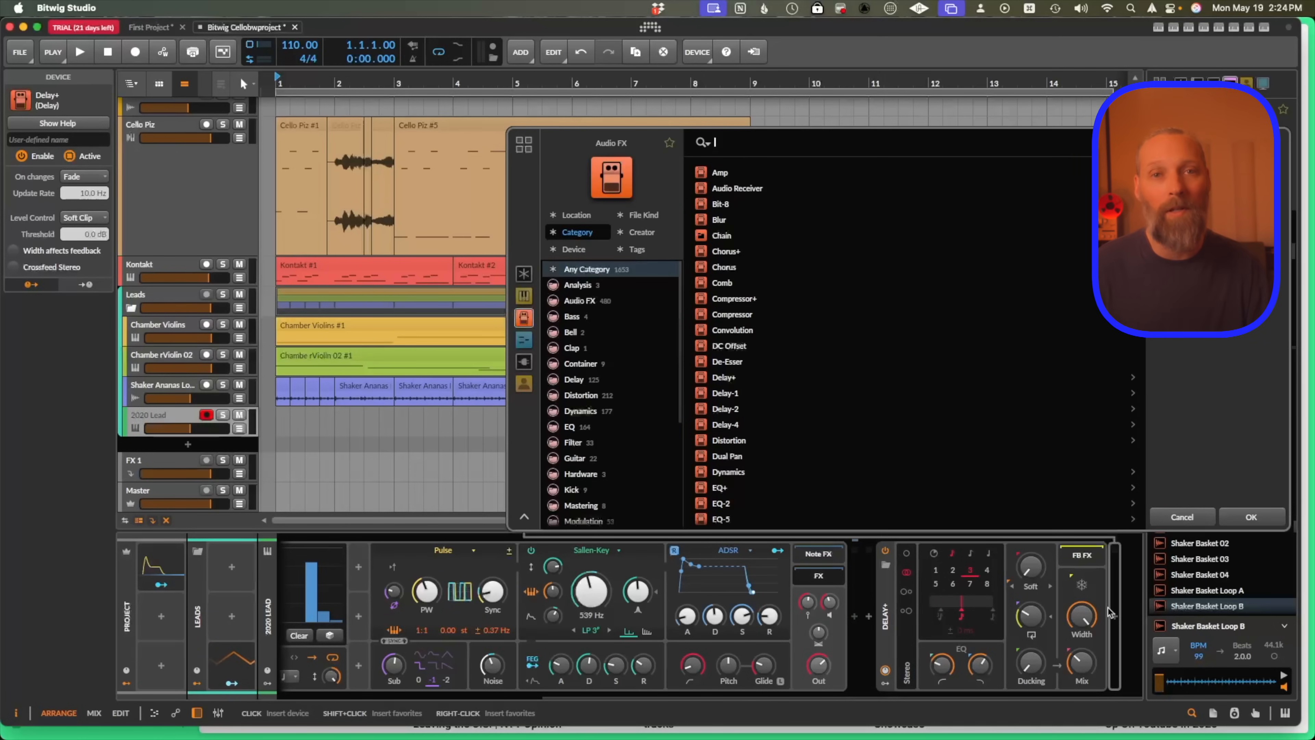
type("deca")
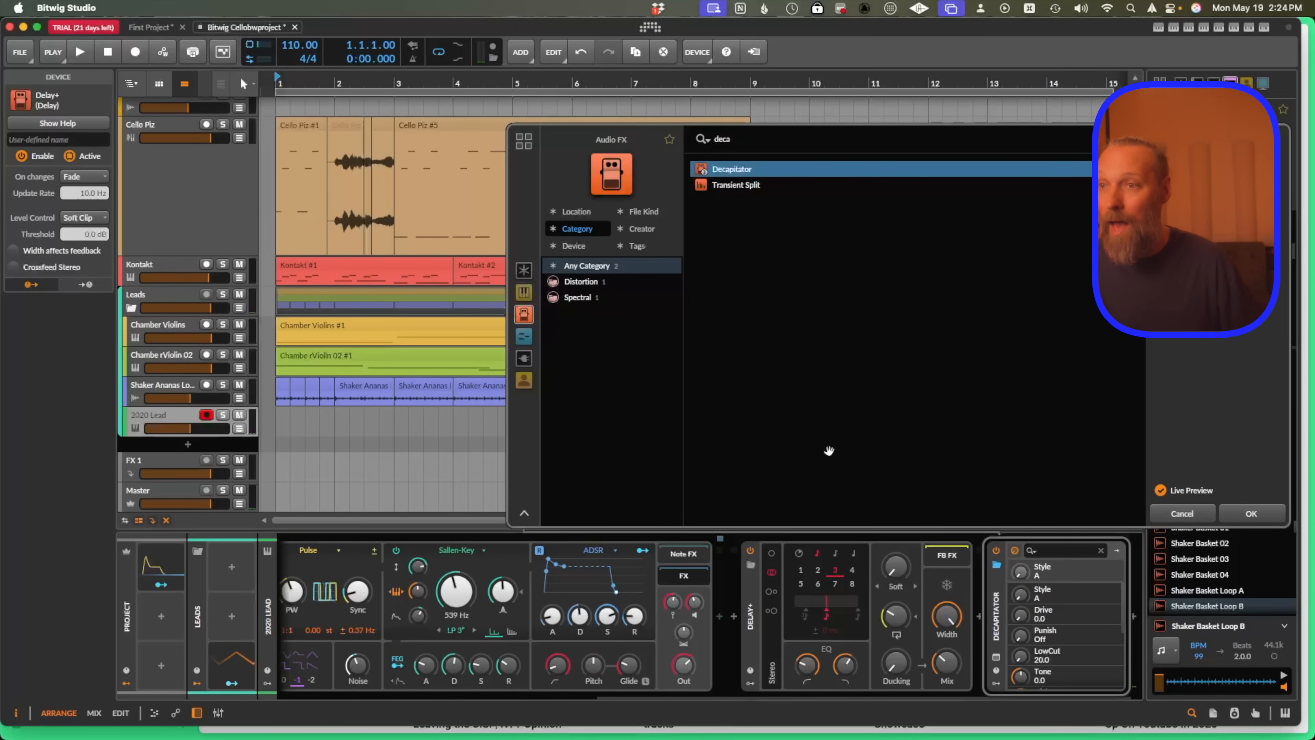
left_click(1258, 519)
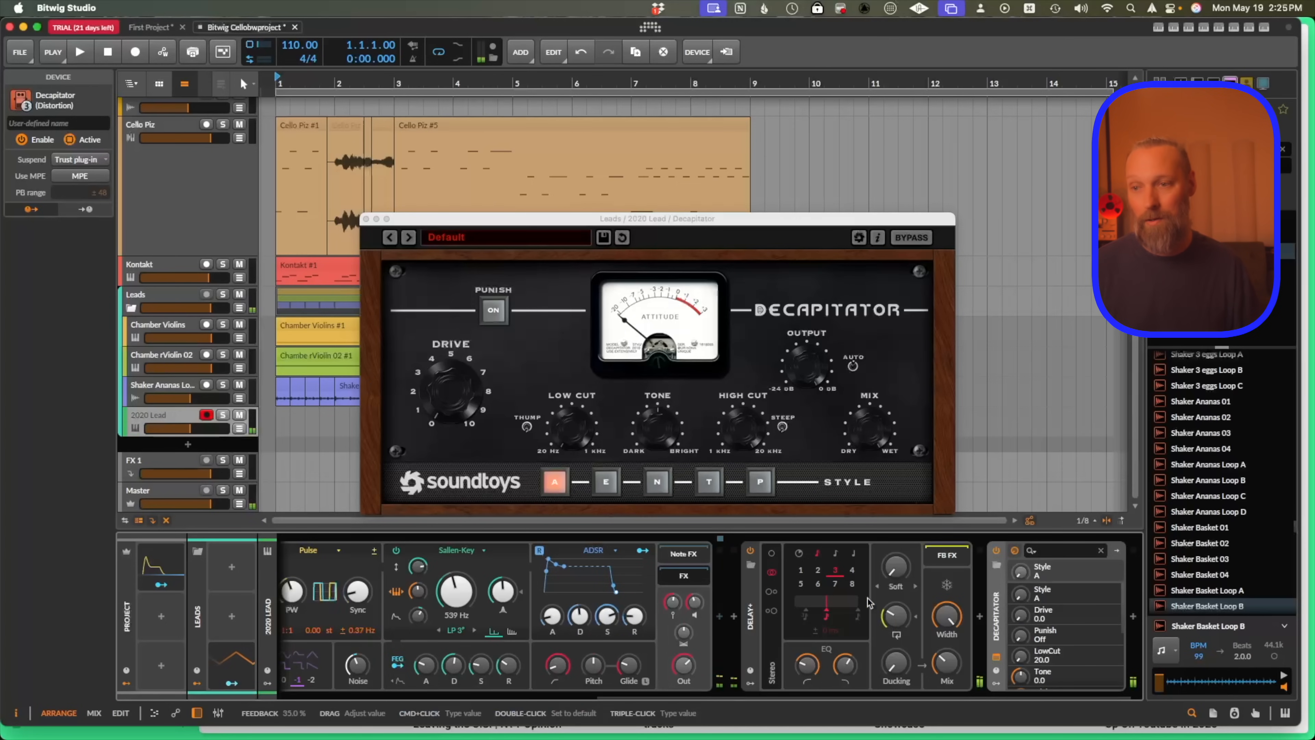
left_click_drag(448, 398, 451, 356)
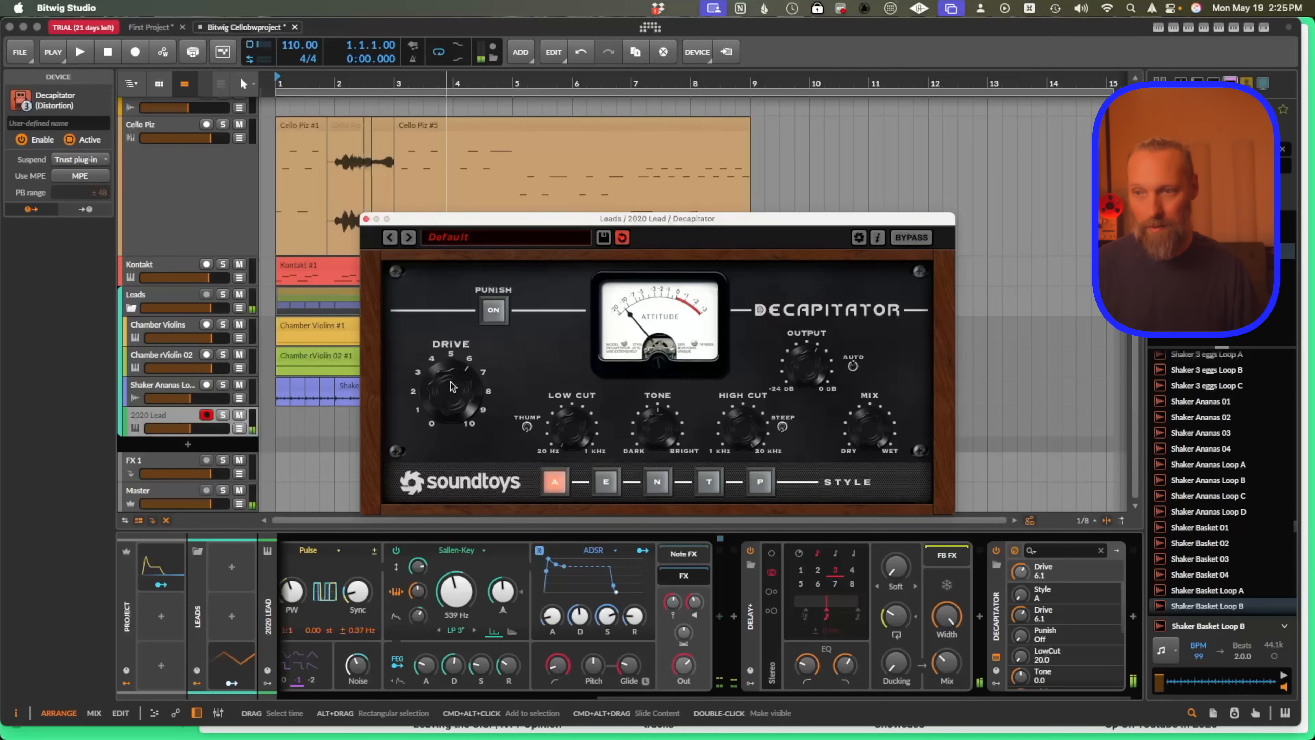
Insert ValhallaVintageVerb at the end of the 2020 Lead chain.
left_click(1133, 616)
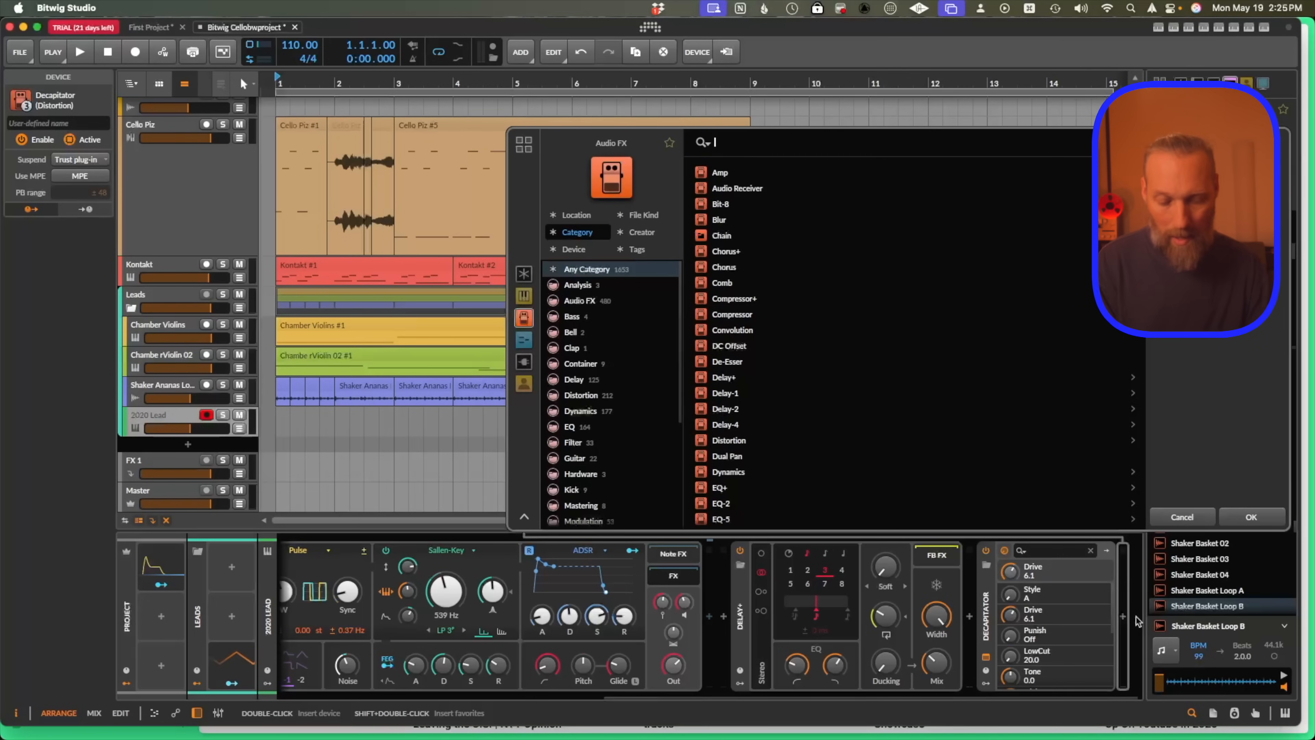
type("viont")
key("BackSpace")
key("BackSpace")
key("BackSpace")
type("n")
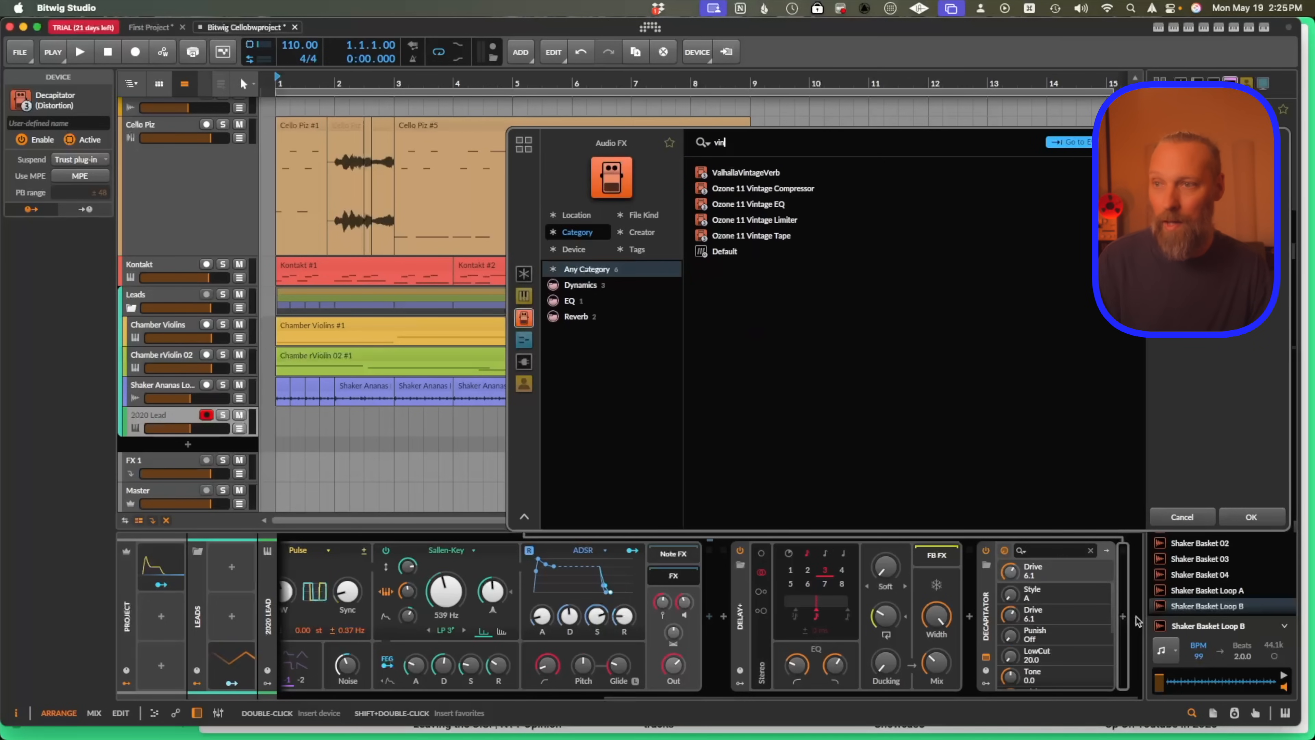
key("Return")
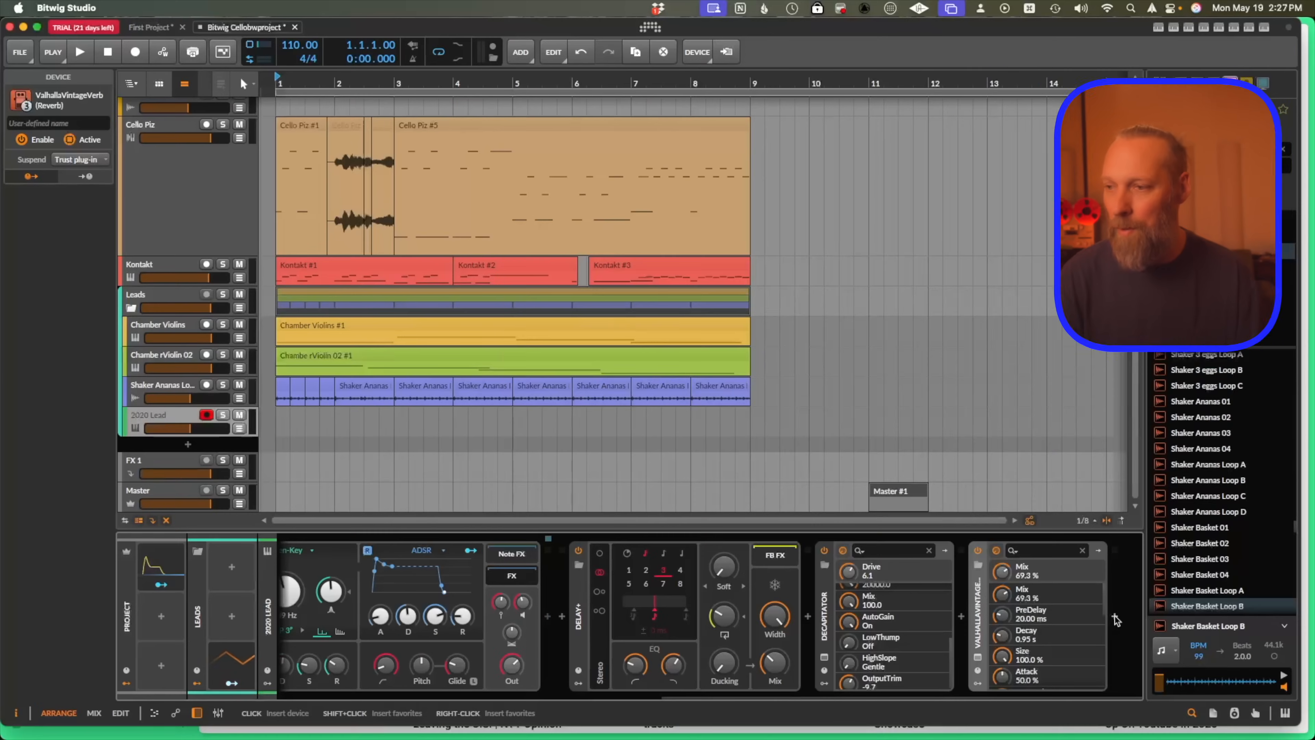
Insert a Filter+ device after the reverb and open its expanded modulation view.
left_click(1114, 620)
type("filt")
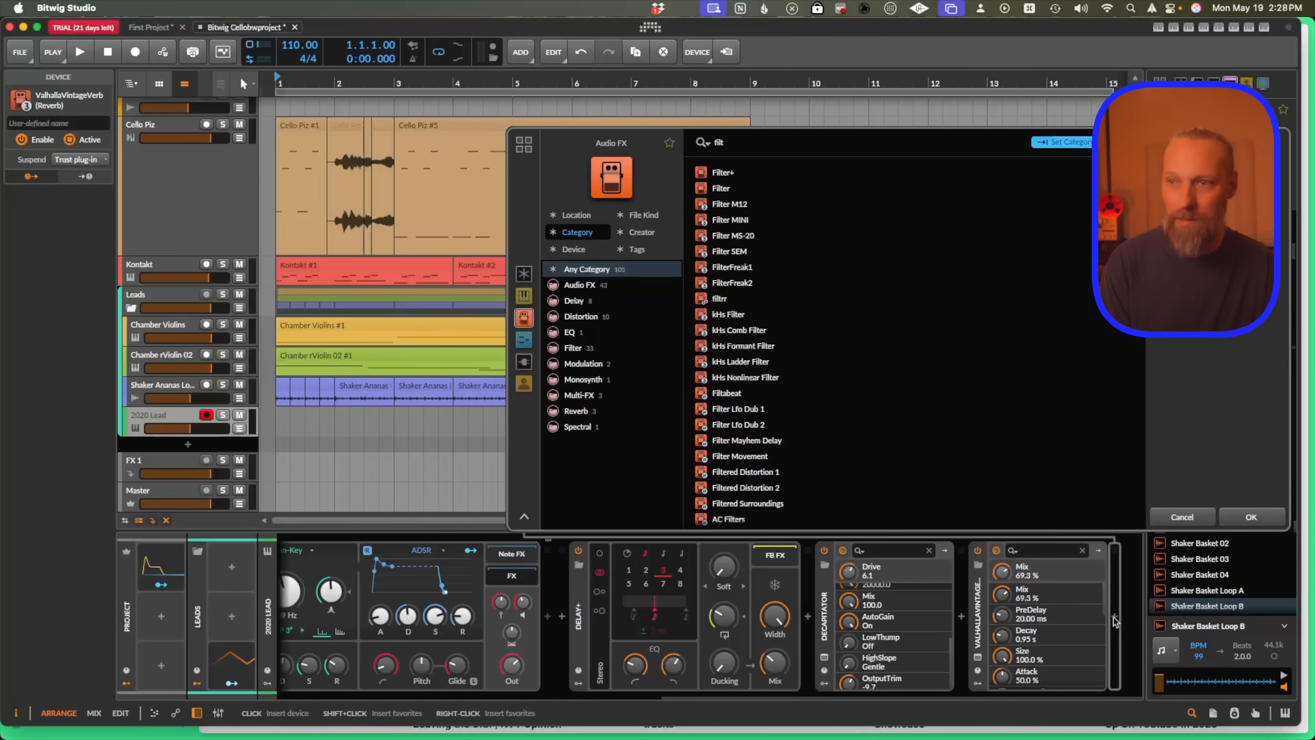
left_click(1246, 517)
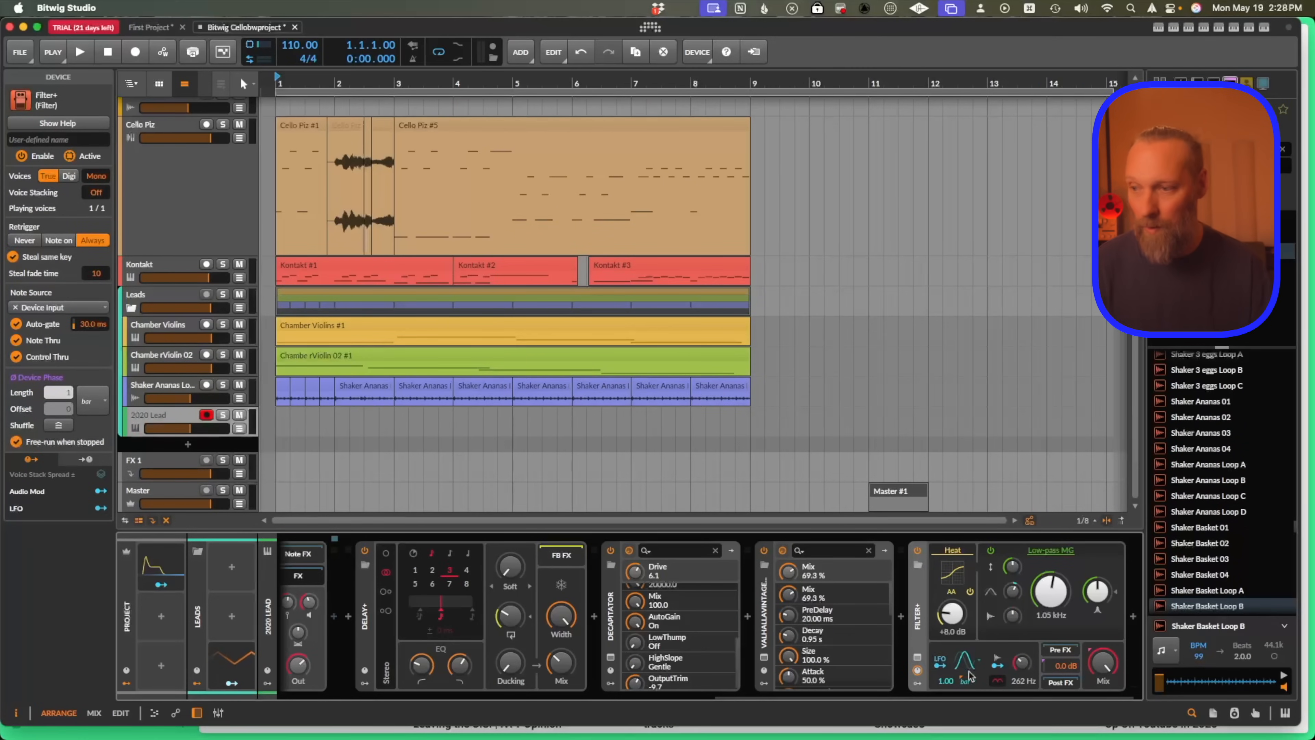
left_click(917, 657)
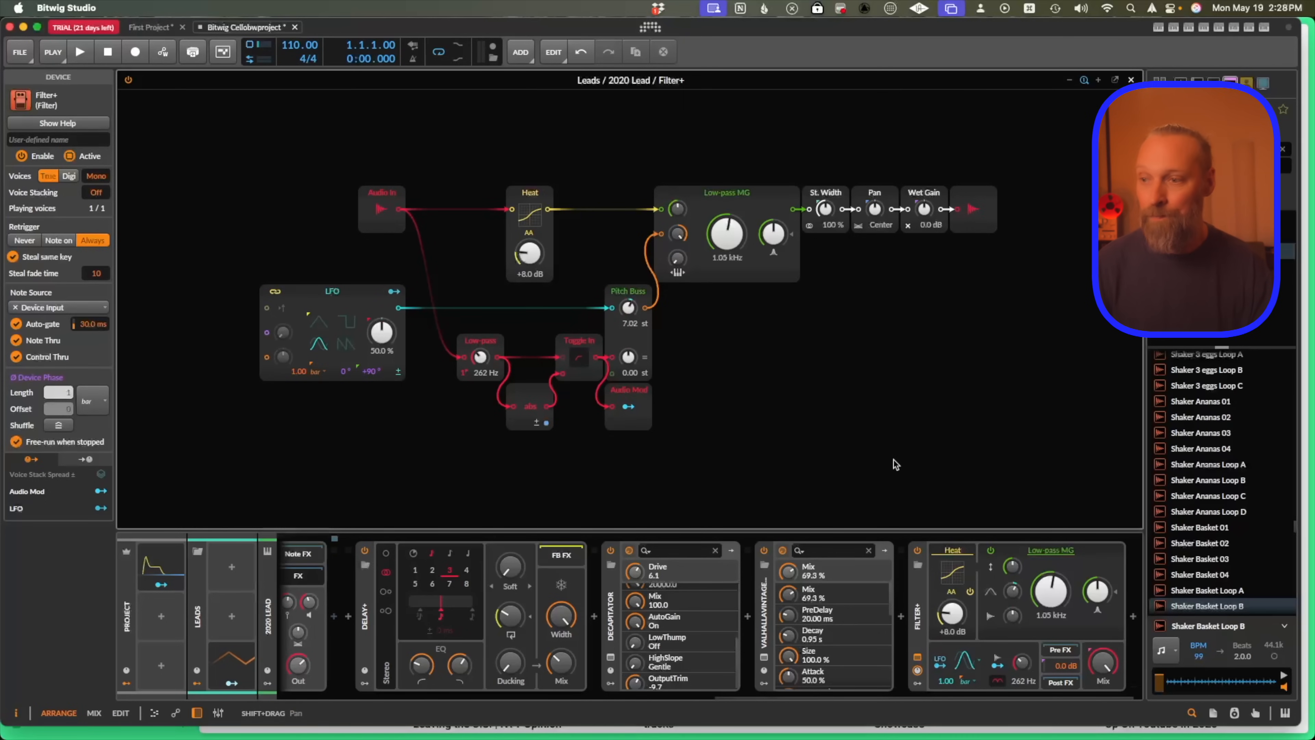
Insert an FX Grid device at the end of the chain.
left_click(1133, 617)
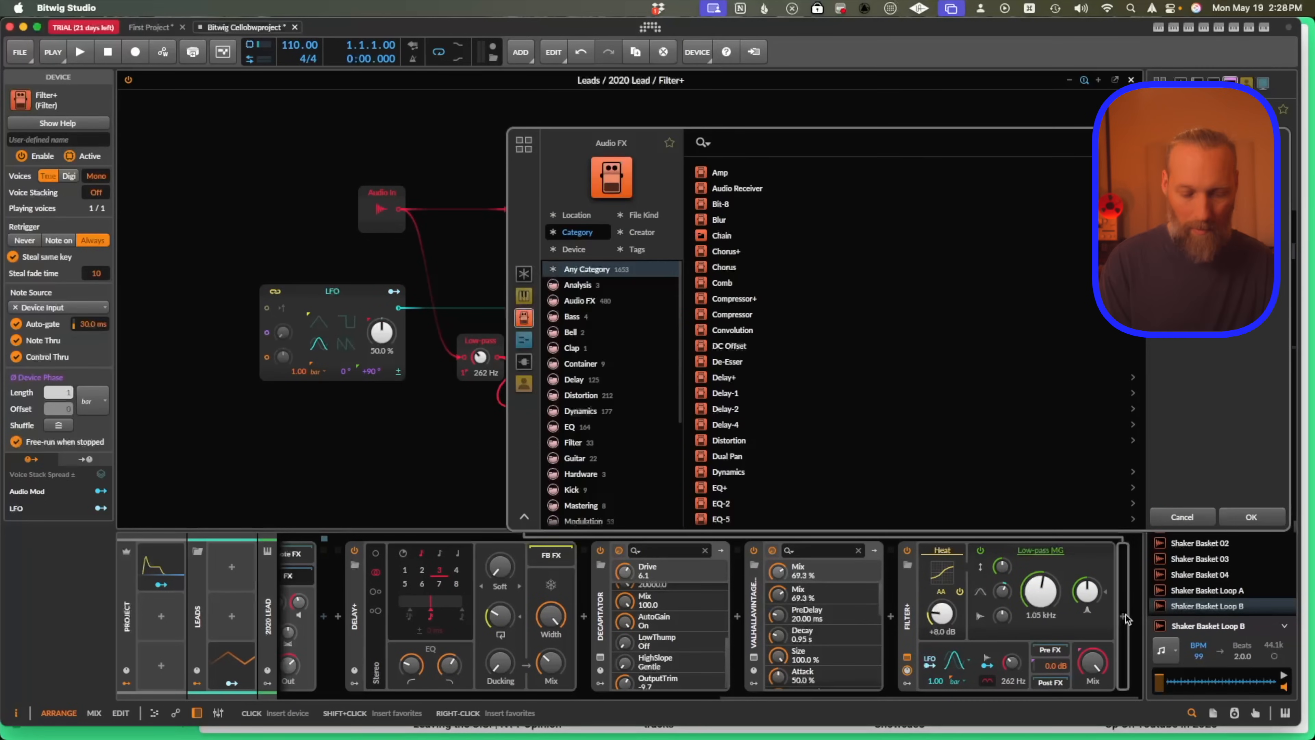
type("gri")
key("Down")
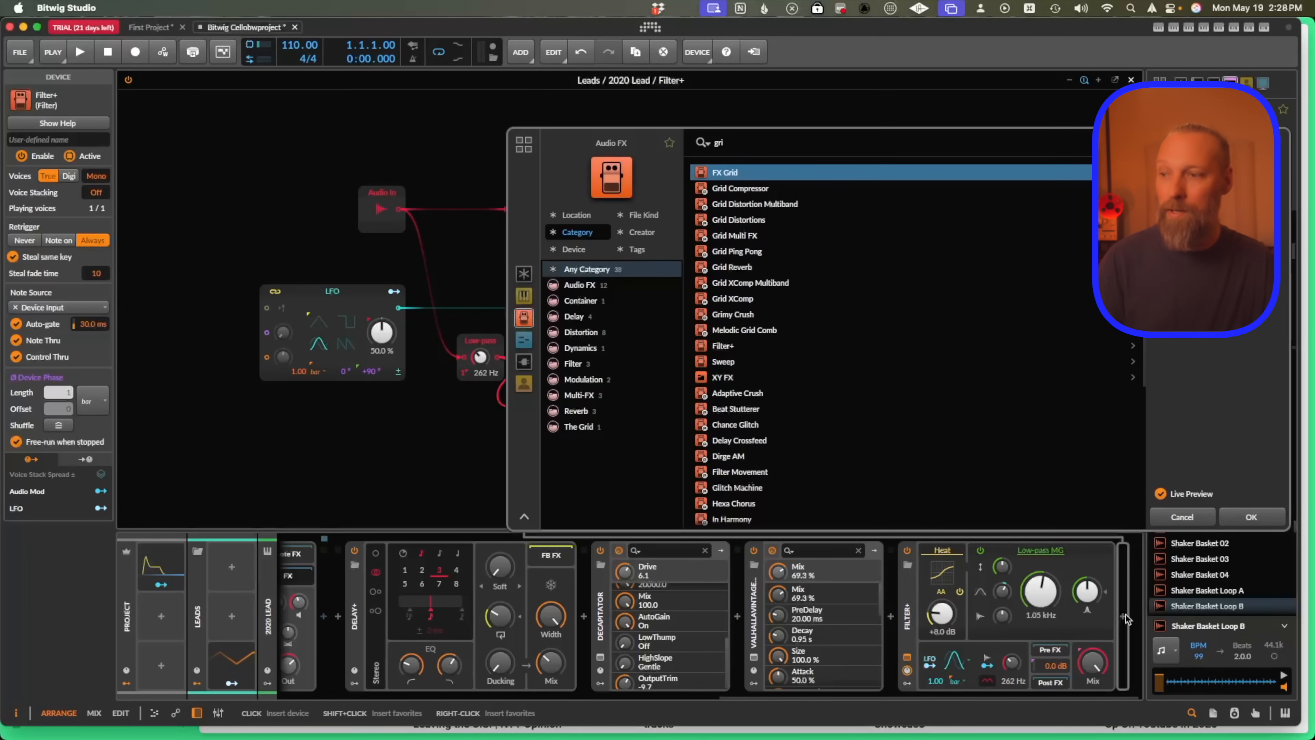
left_click(1266, 514)
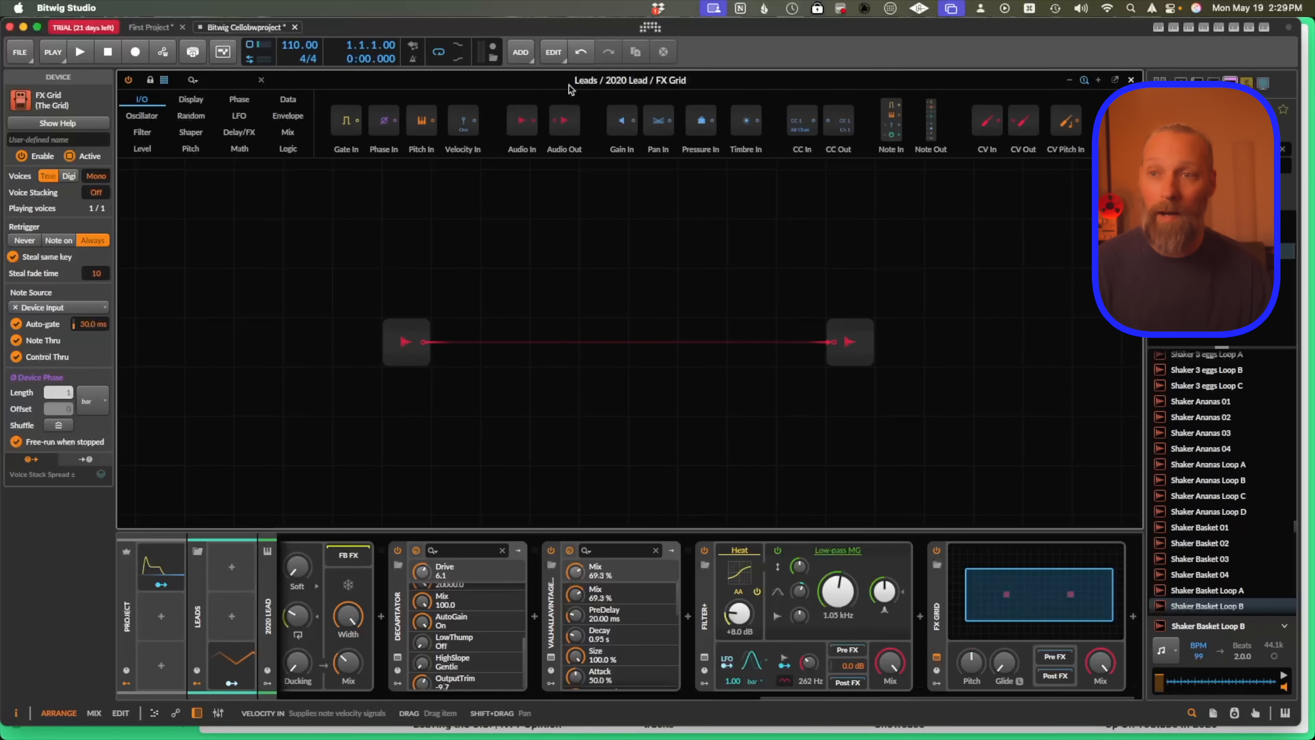
Browse the FX Grid's module categories, including Filter, Pitch, Shaper, Random, LFO and Delay/FX.
scroll(534, 179, "right", 9)
scroll(535, 180, "left", 18)
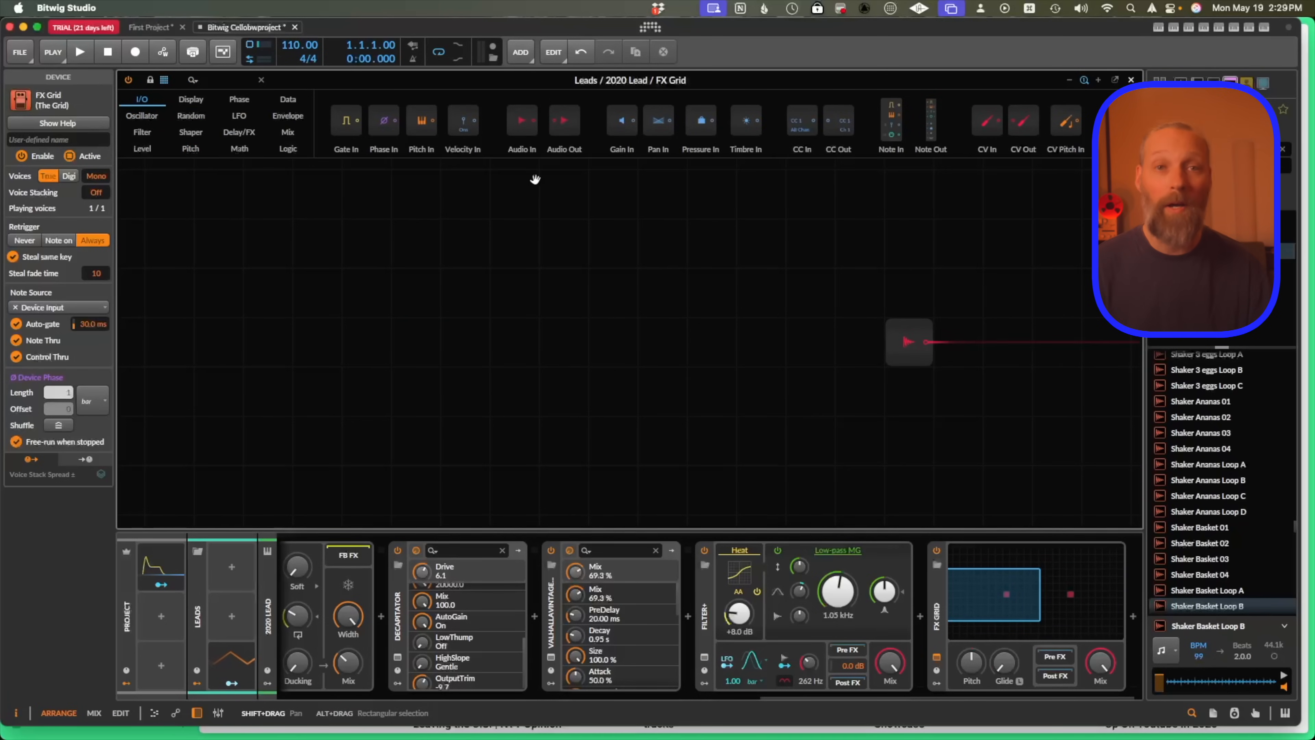
scroll(535, 179, "right", 1)
scroll(535, 180, "right", 4)
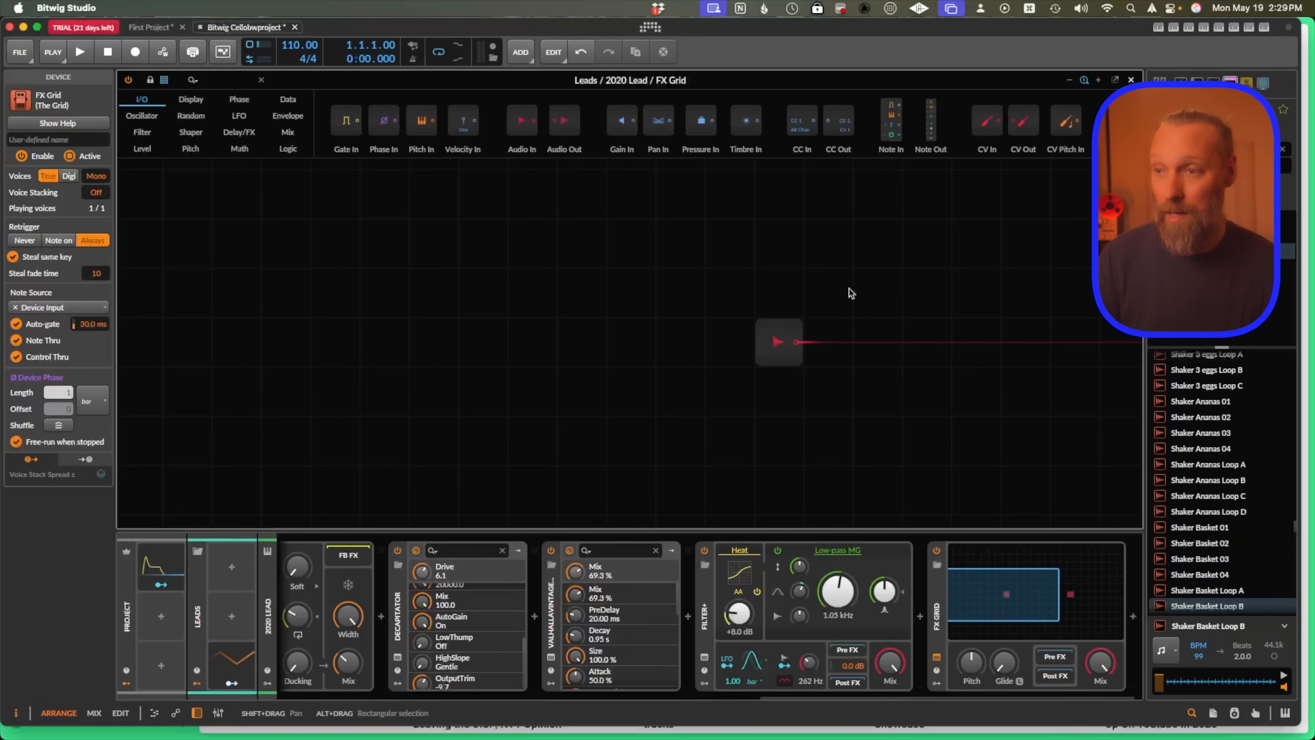
scroll(849, 293, "right", 4)
left_click_drag(847, 285, 762, 301)
scroll(801, 310, "right", 11)
left_click(142, 133)
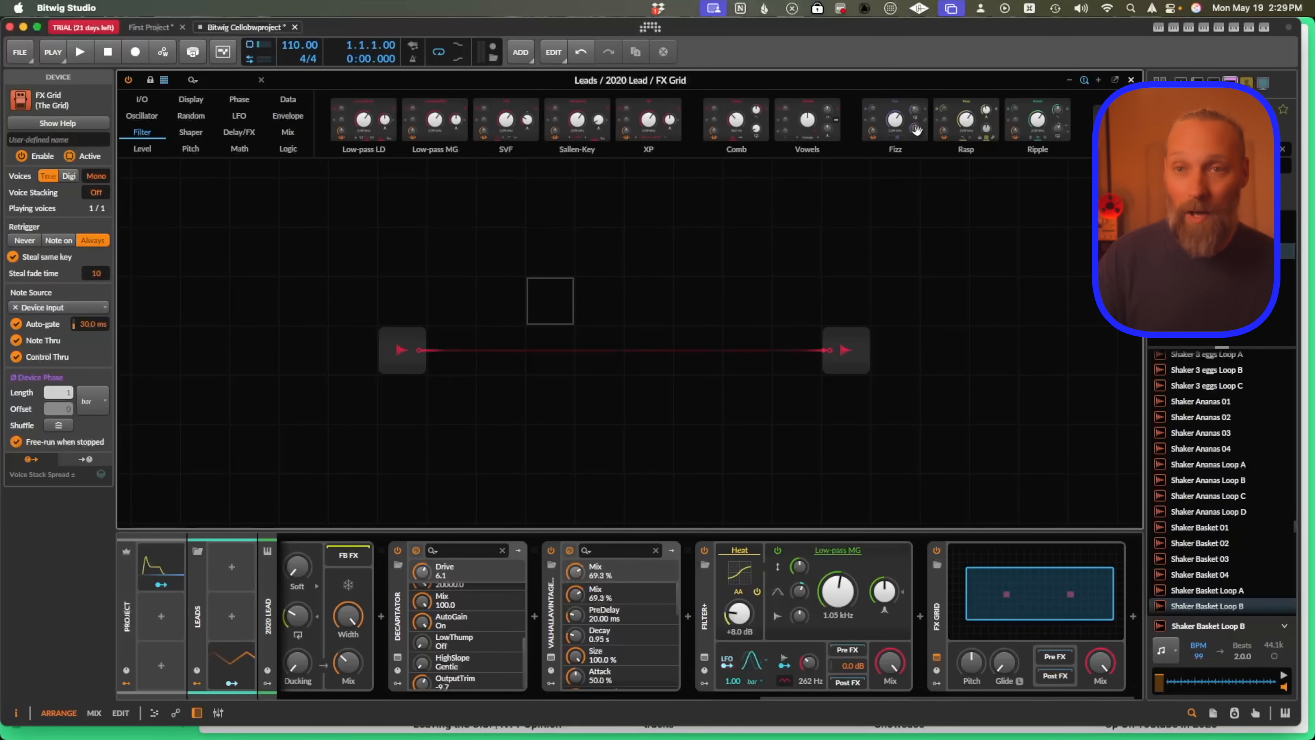
left_click(193, 149)
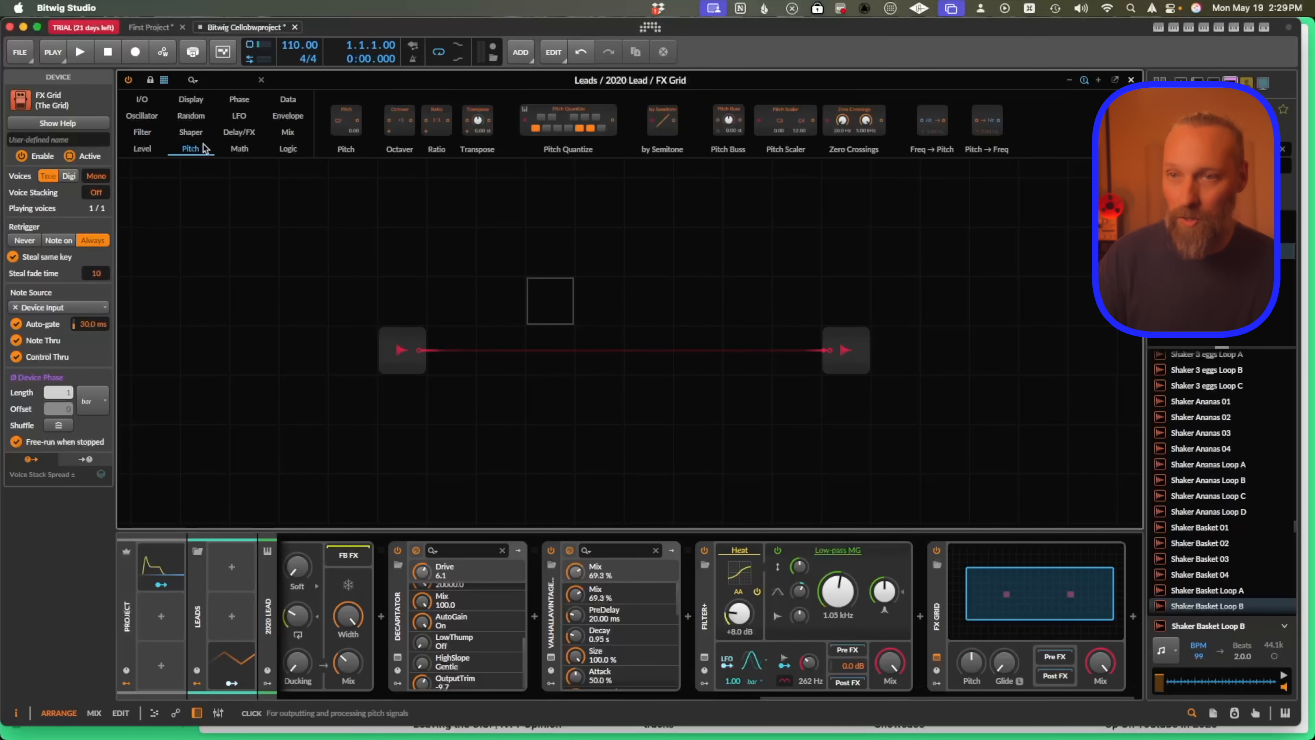
left_click(191, 134)
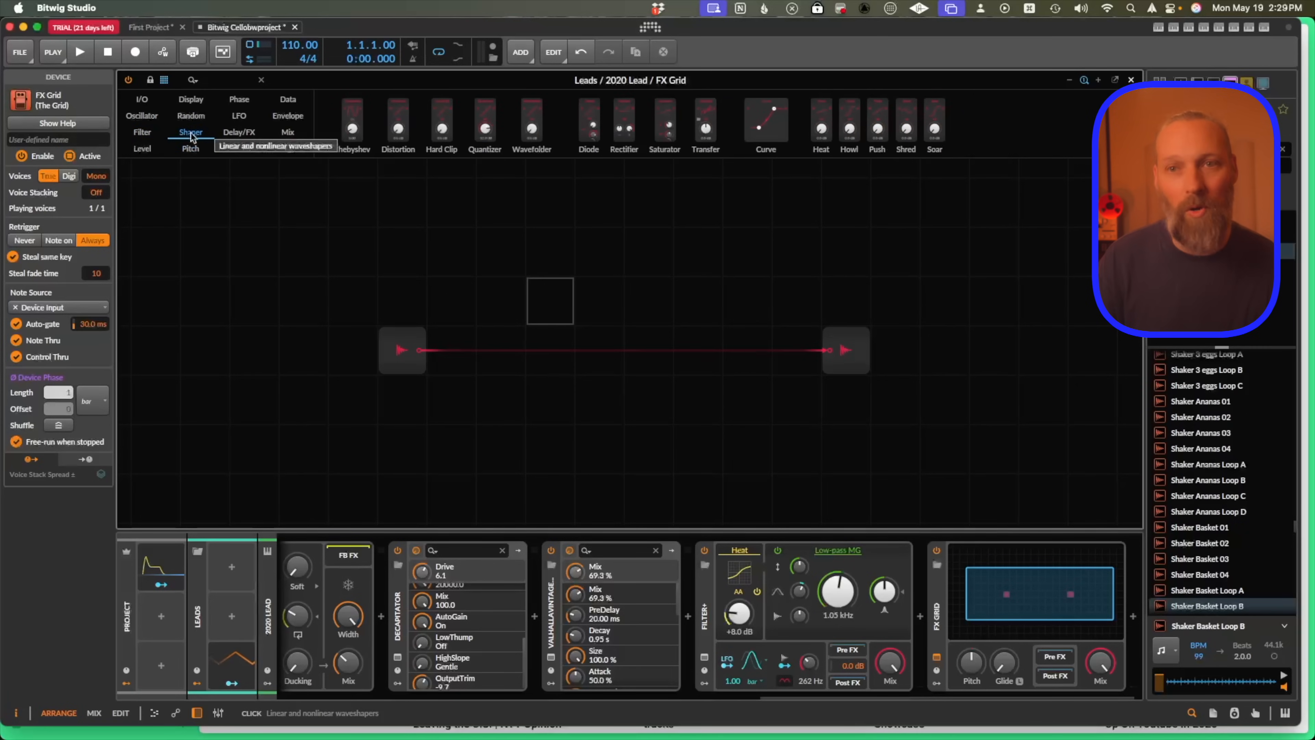
left_click(199, 121)
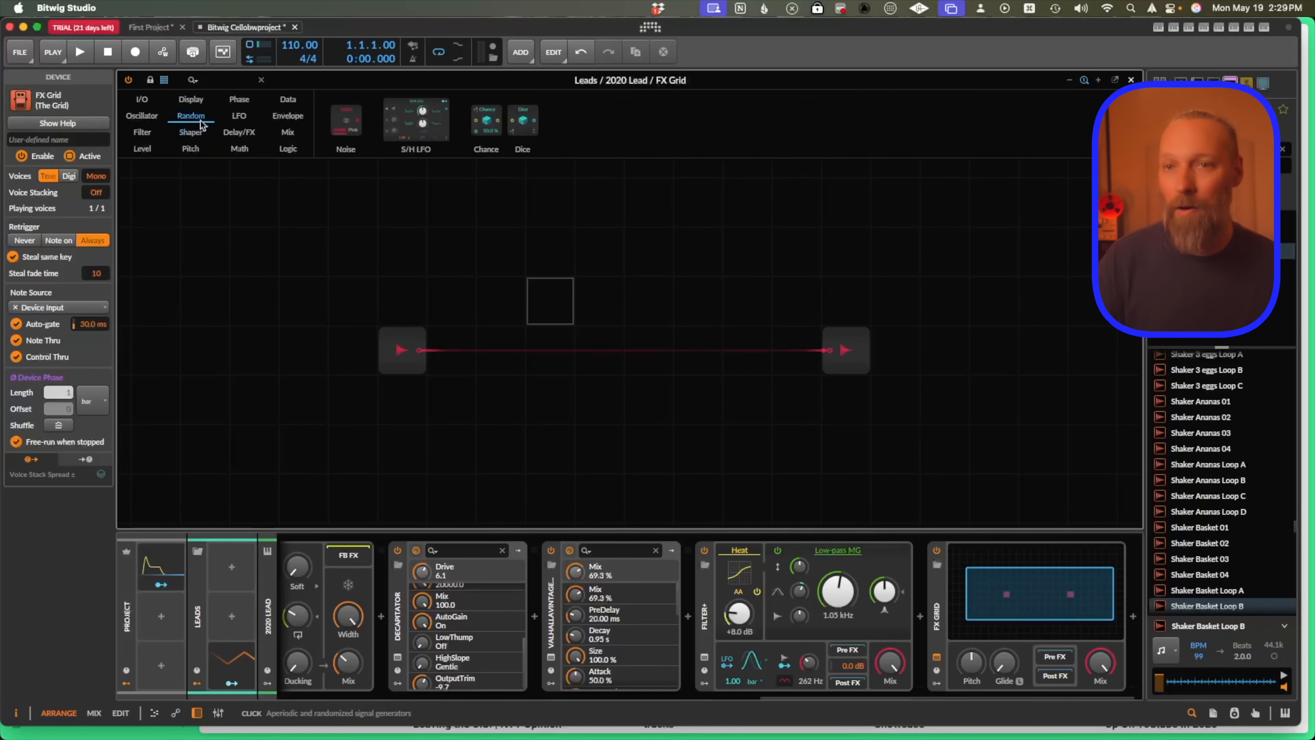
left_click(236, 118)
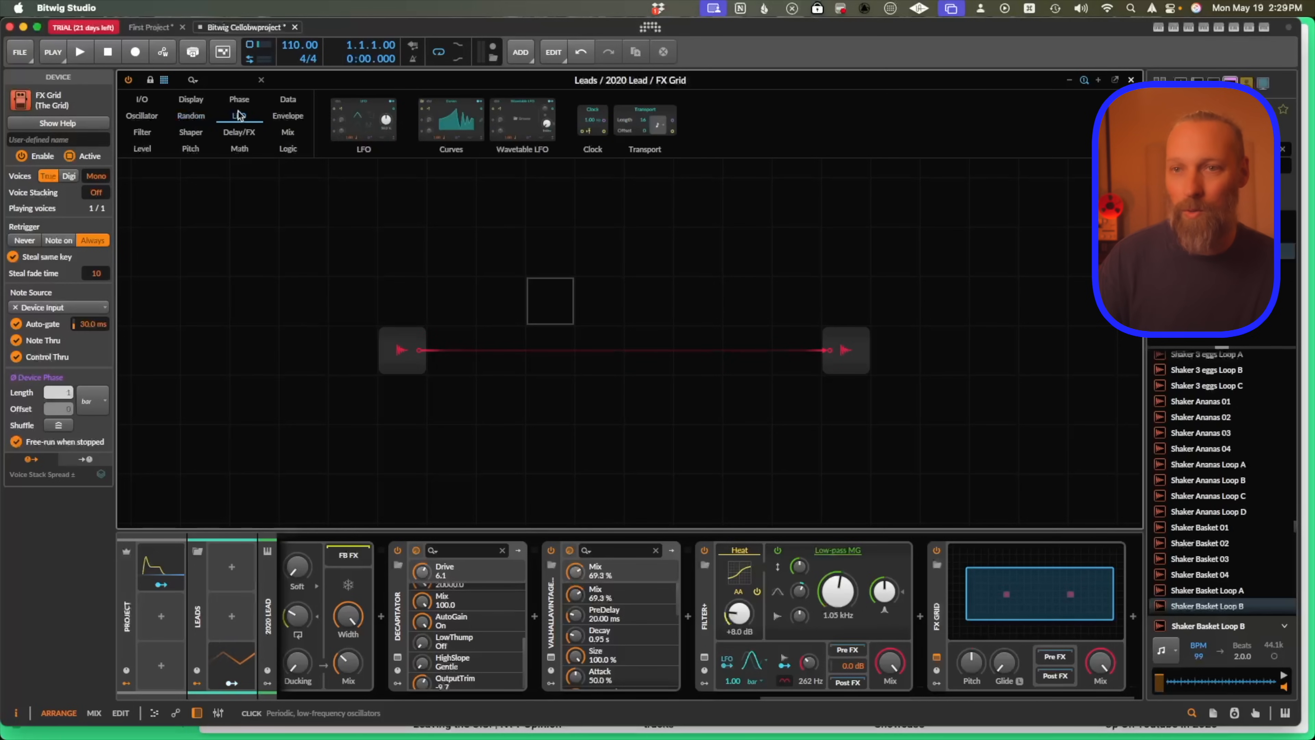
left_click(234, 134)
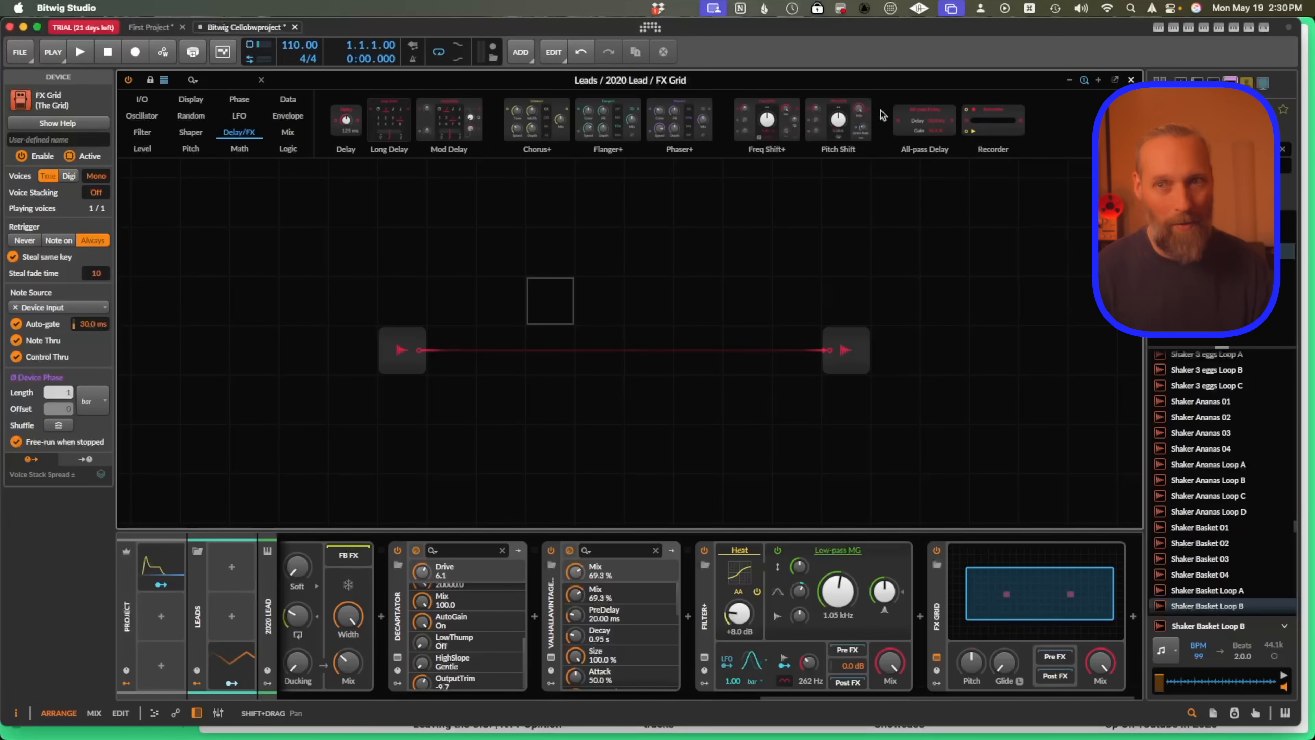
scroll(940, 535, "right", 1)
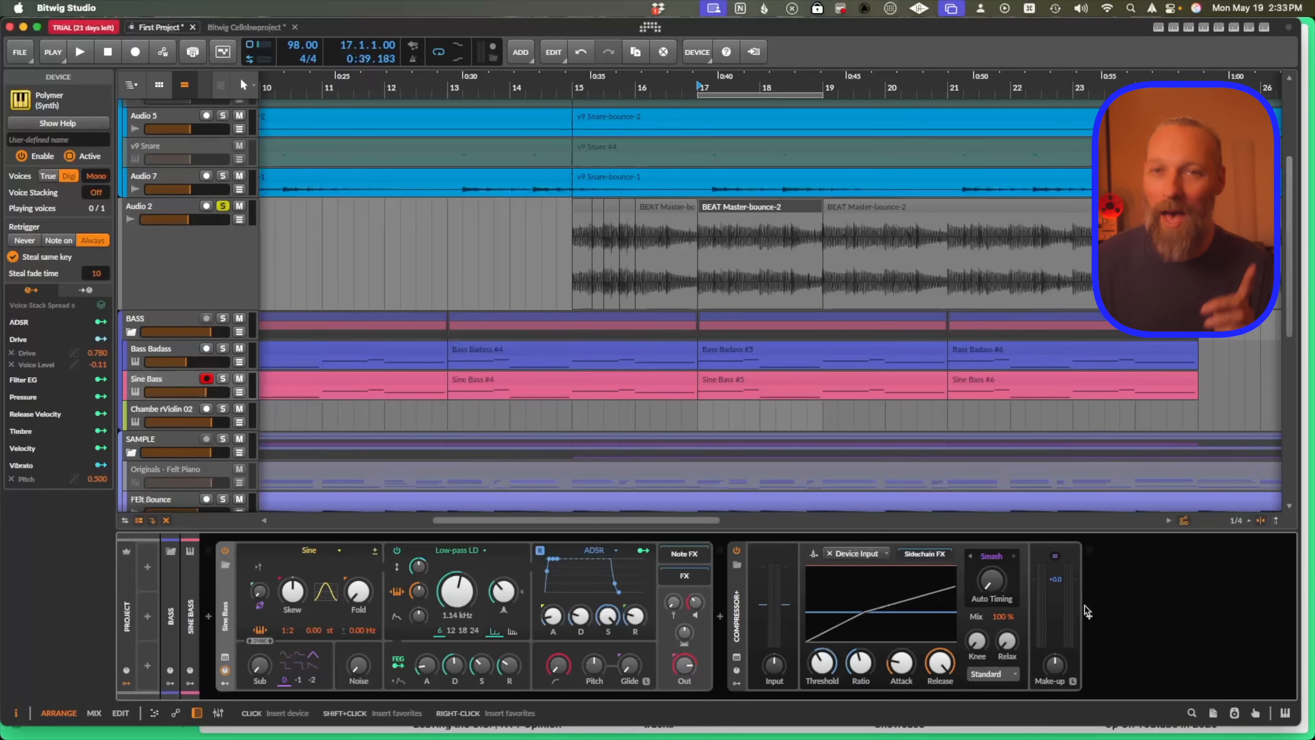
Search the Sine Bass track's device browser for split and preview Stereo, Transient, Loud and Harmonic Split.
double_click(1097, 617)
type("split")
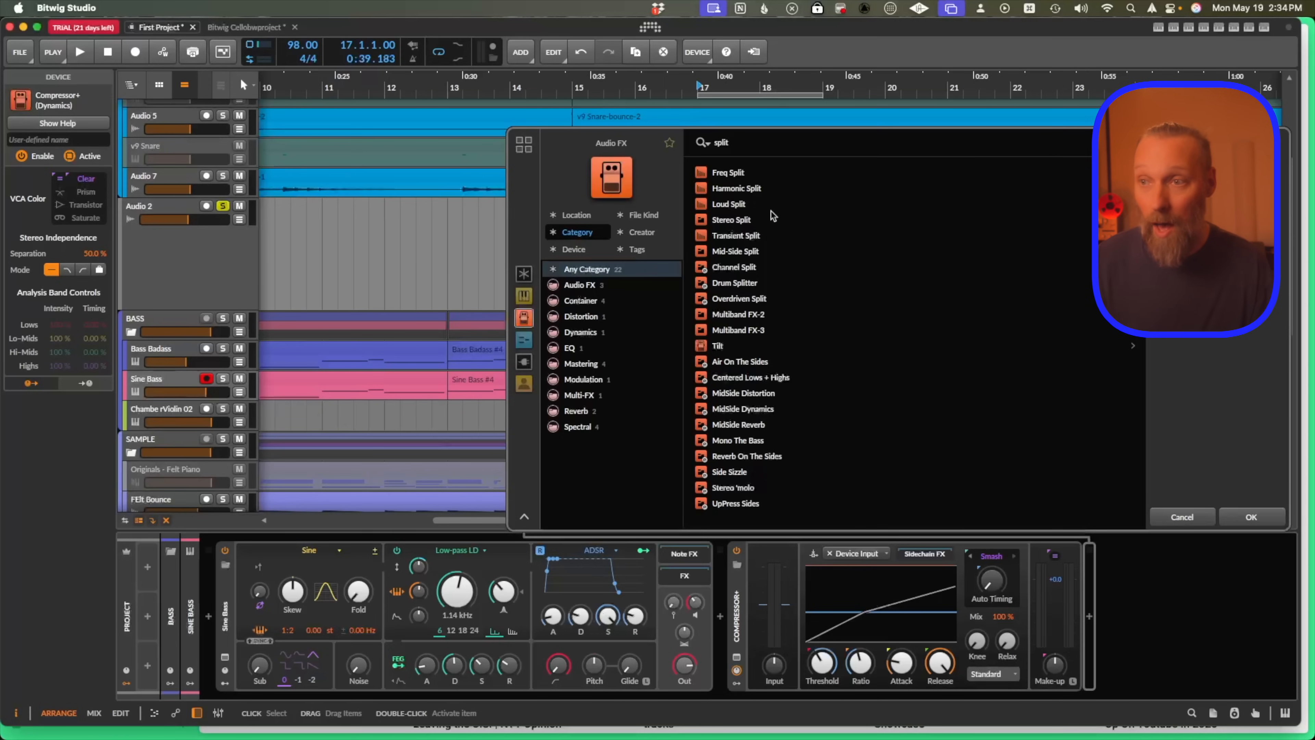
left_click(716, 219)
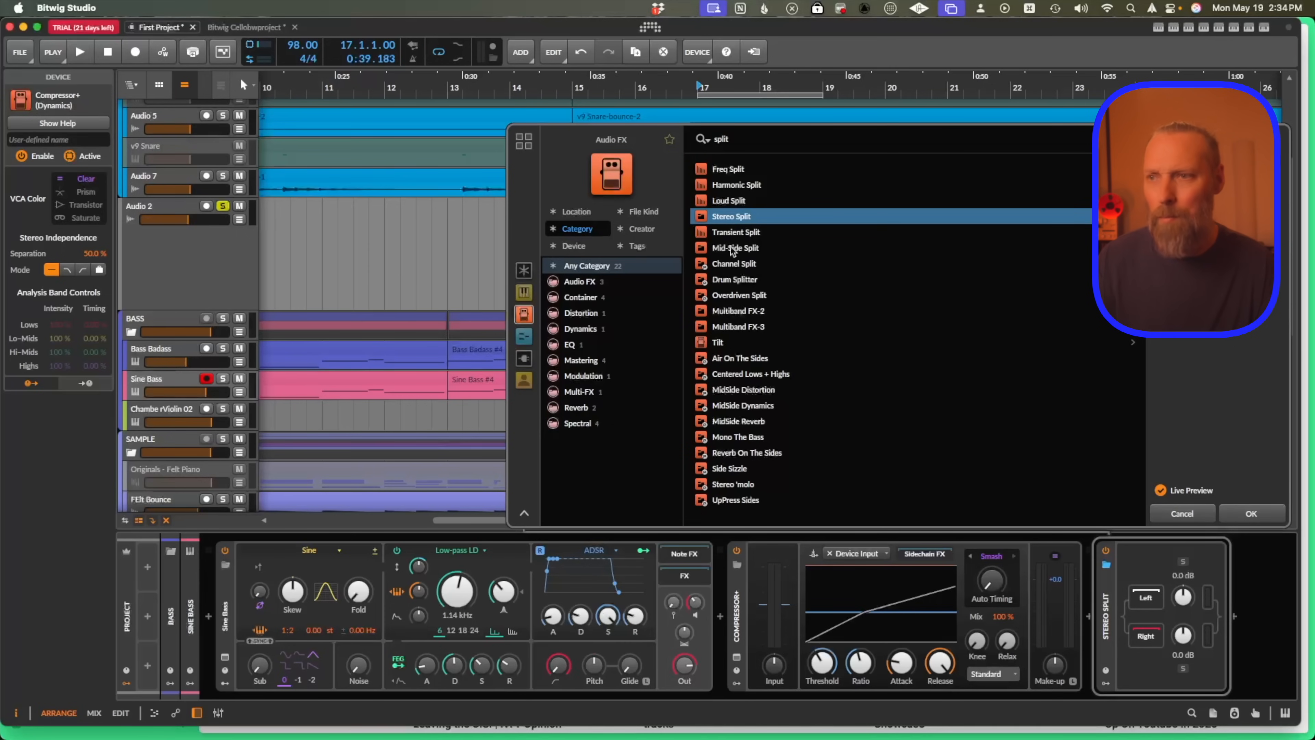
left_click(730, 232)
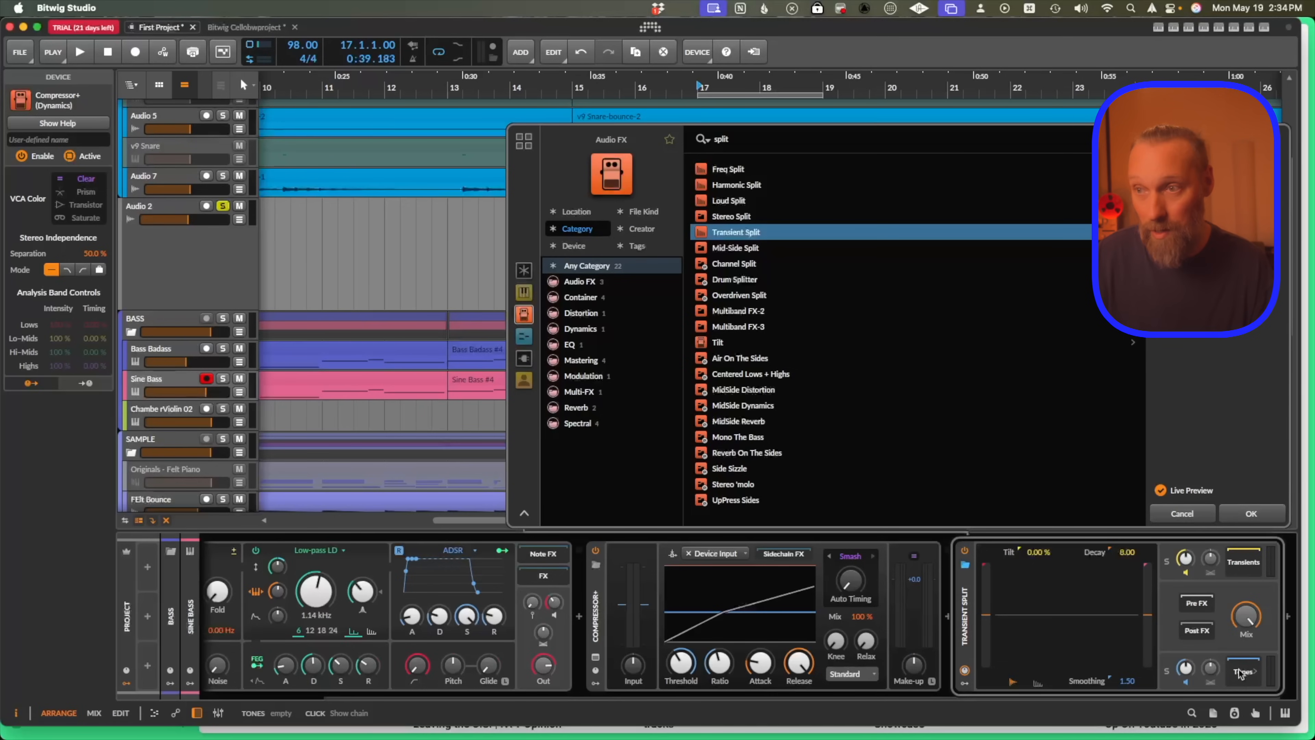
key("Up")
key("Up")
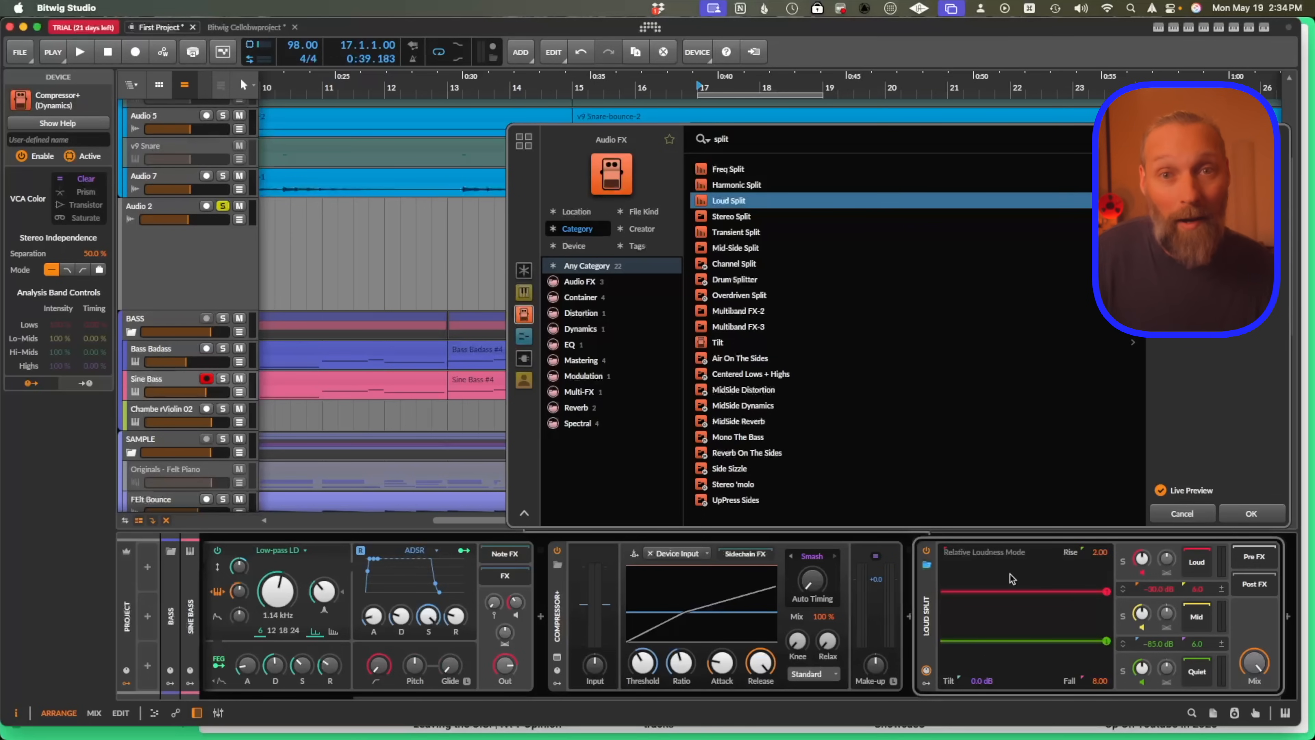
left_click(723, 182)
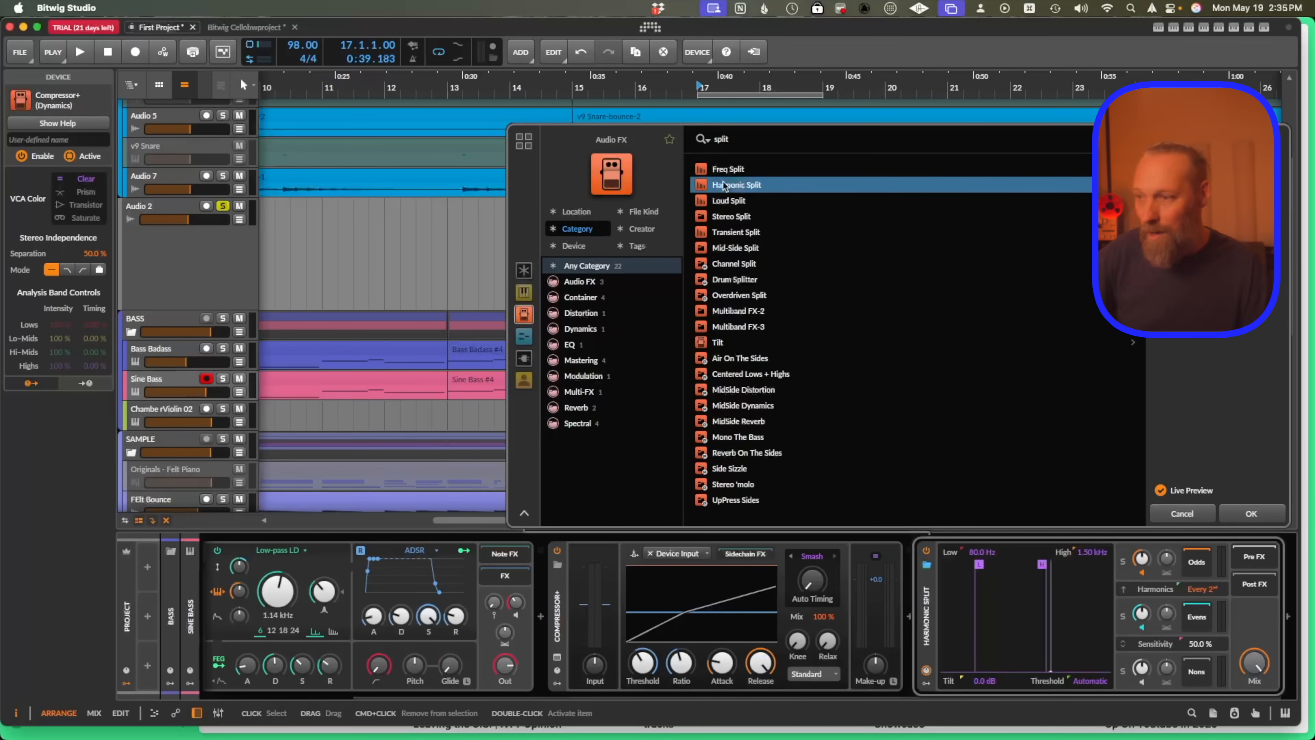